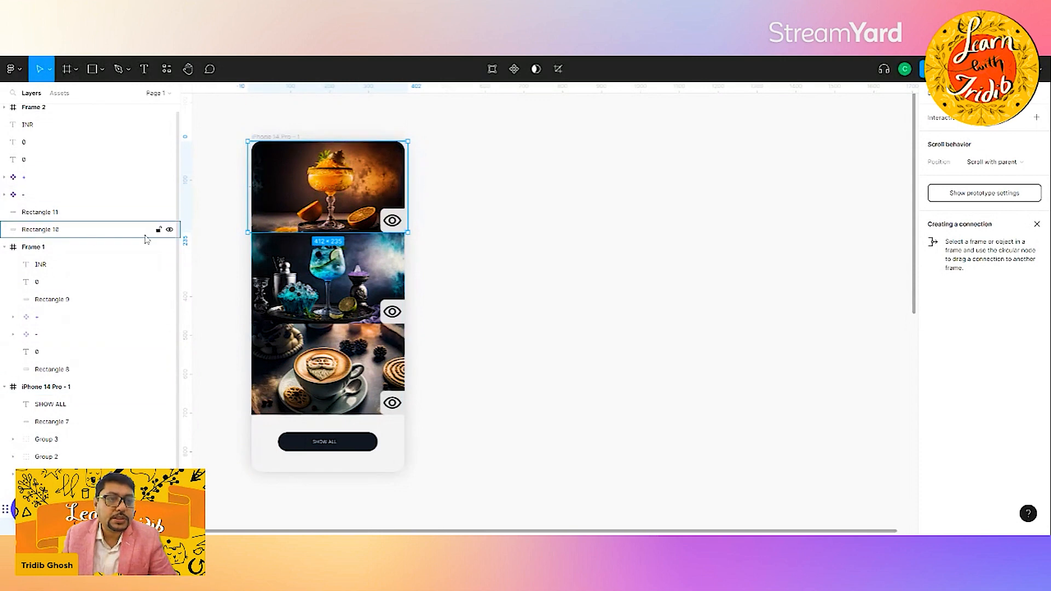
Inspect the iPhone 14 Pro - 1 frame, its top image and the click interactions on the eye icons
{"action": "left_click", "coordinate": [273, 139]}
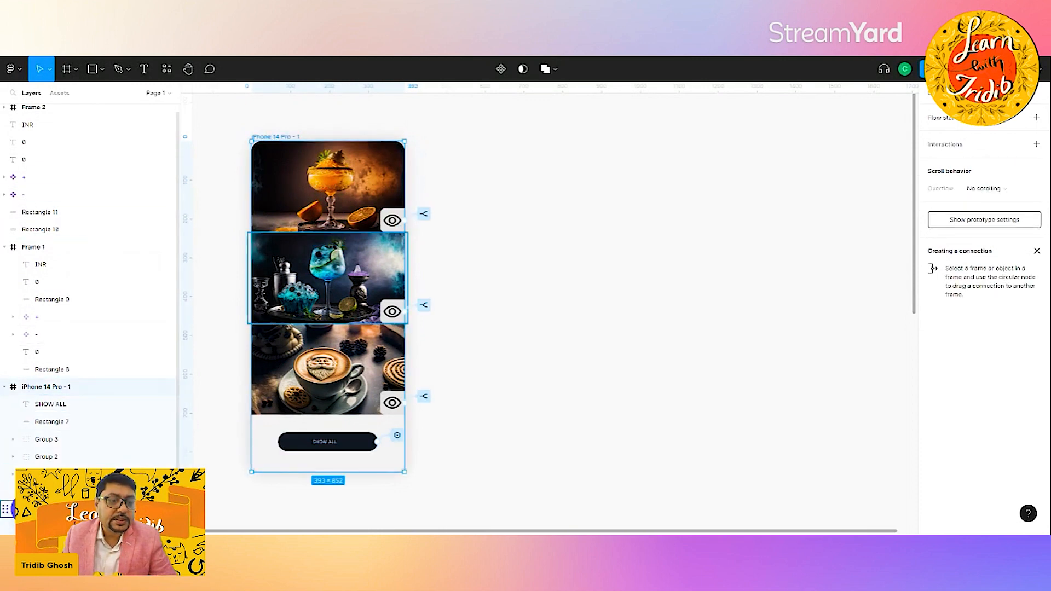
{"action": "left_click", "coordinate": [355, 189]}
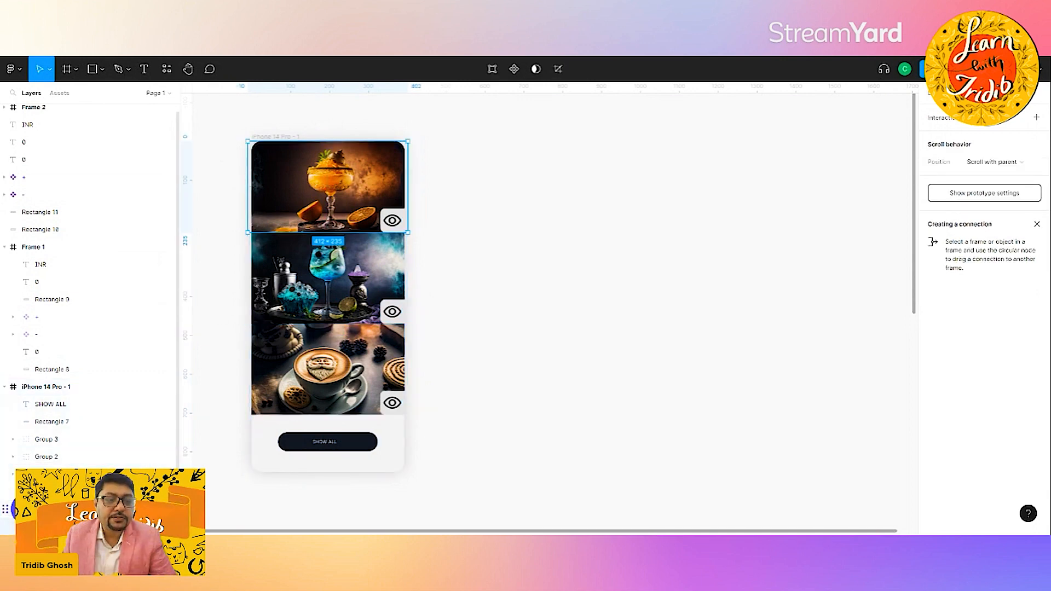
{"action": "scroll", "coordinate": [663, 457], "scroll_direction": "down", "scroll_amount": 2}
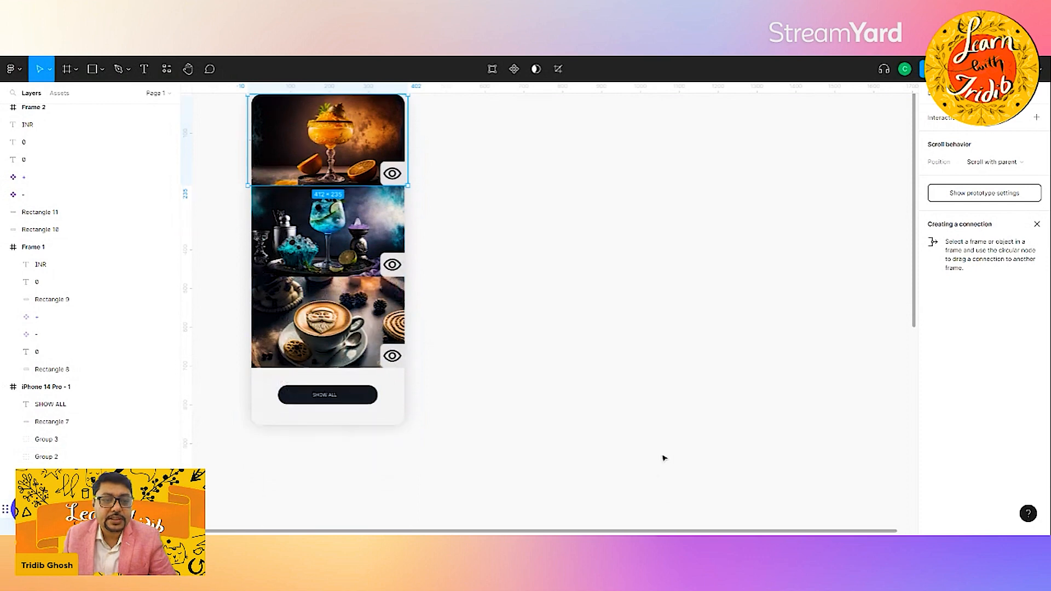
{"action": "scroll", "coordinate": [664, 457], "scroll_direction": "up", "scroll_amount": 1}
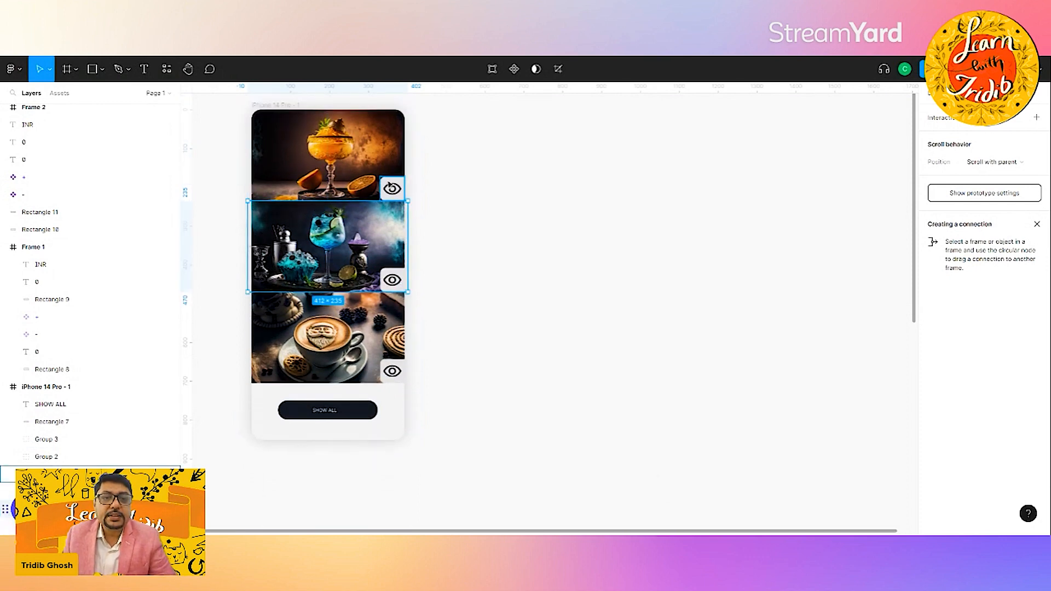
{"action": "left_click", "coordinate": [402, 185]}
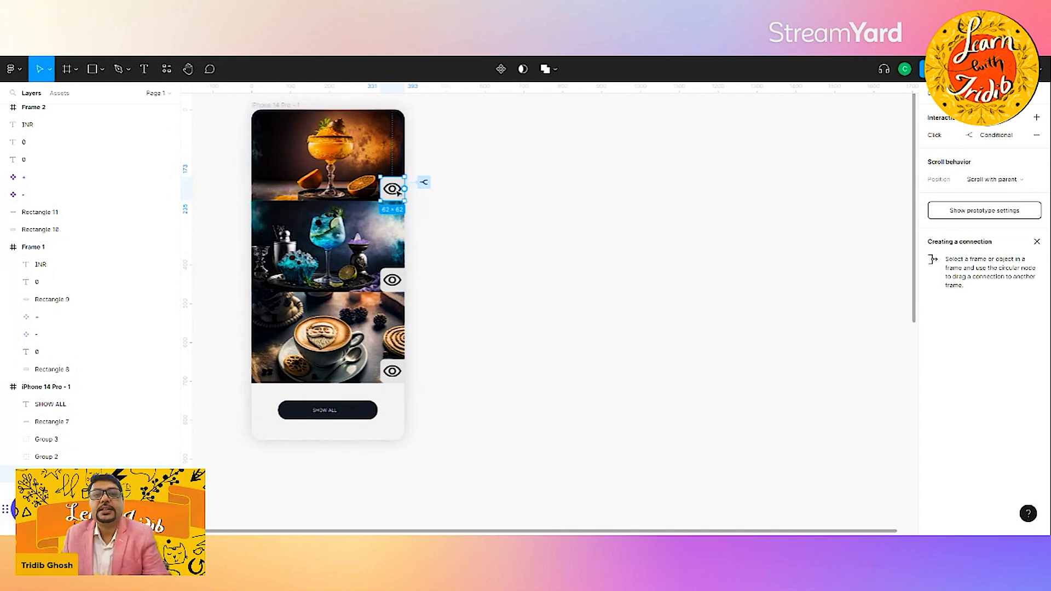
{"action": "left_click", "coordinate": [393, 374]}
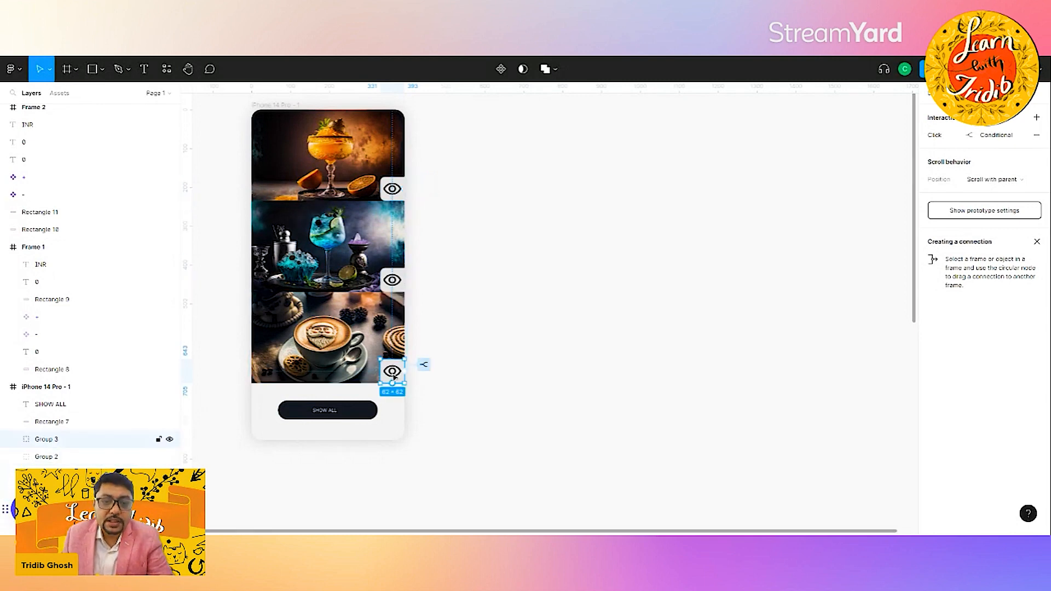
{"action": "left_click", "coordinate": [636, 264]}
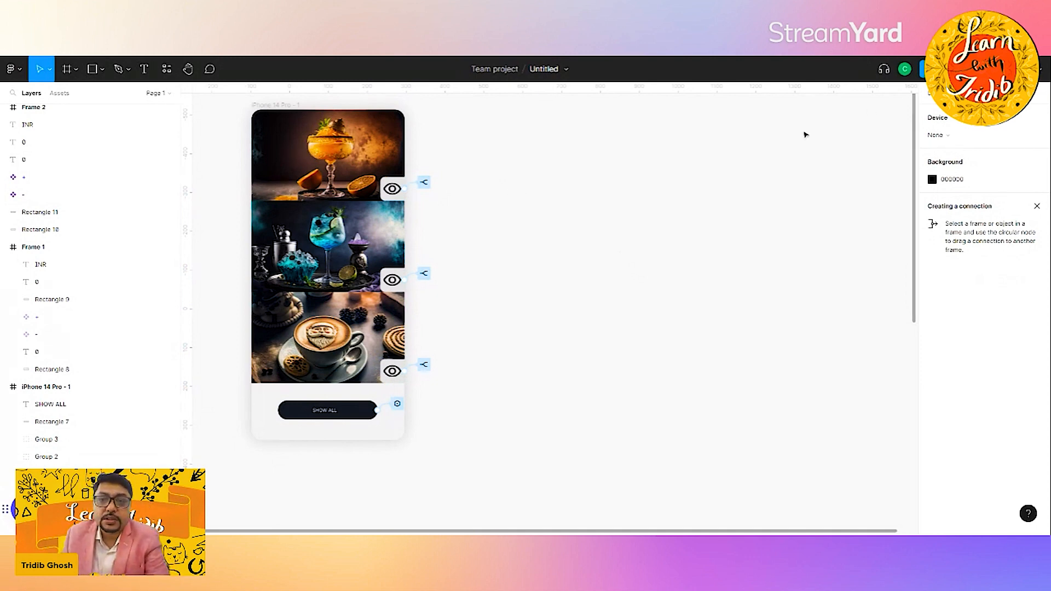
Review the local variables in Collection 1, including the Boolean layers group and the variable types available for creation
{"action": "left_click", "coordinate": [932, 98]}
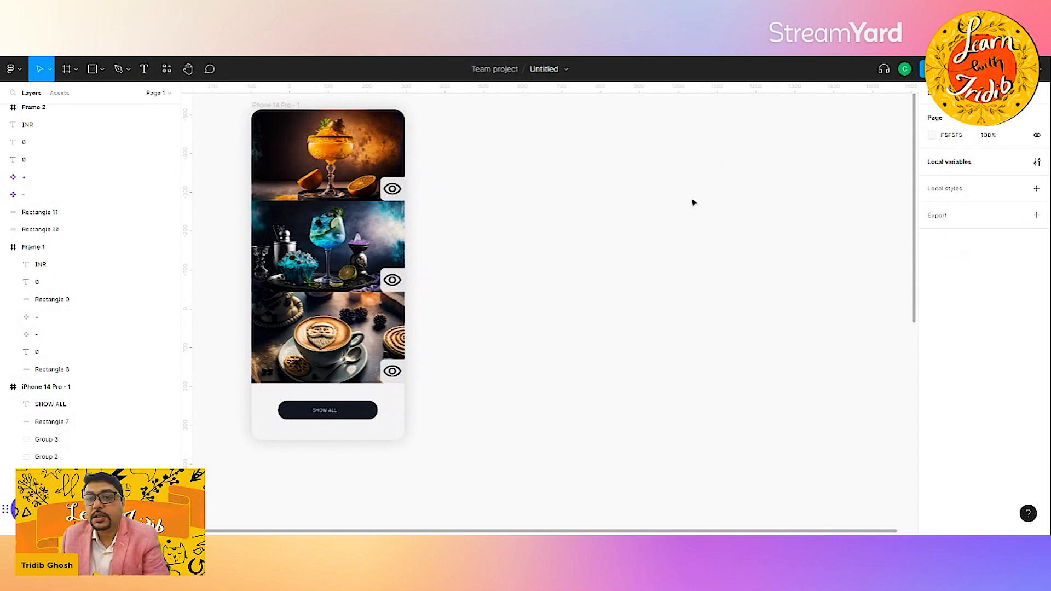
{"action": "right_click", "coordinate": [691, 201]}
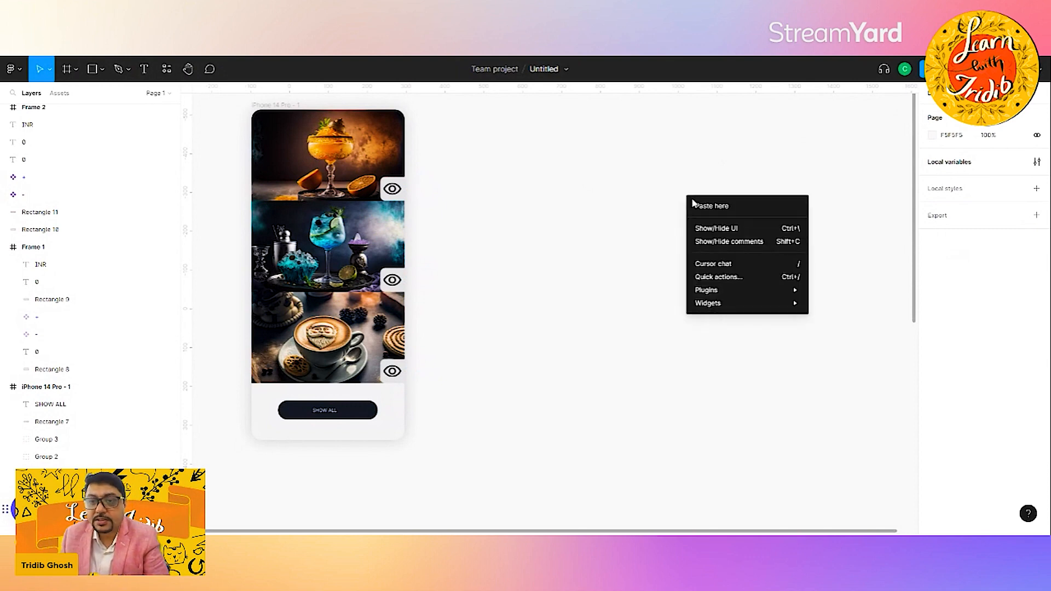
{"action": "left_click", "coordinate": [724, 161]}
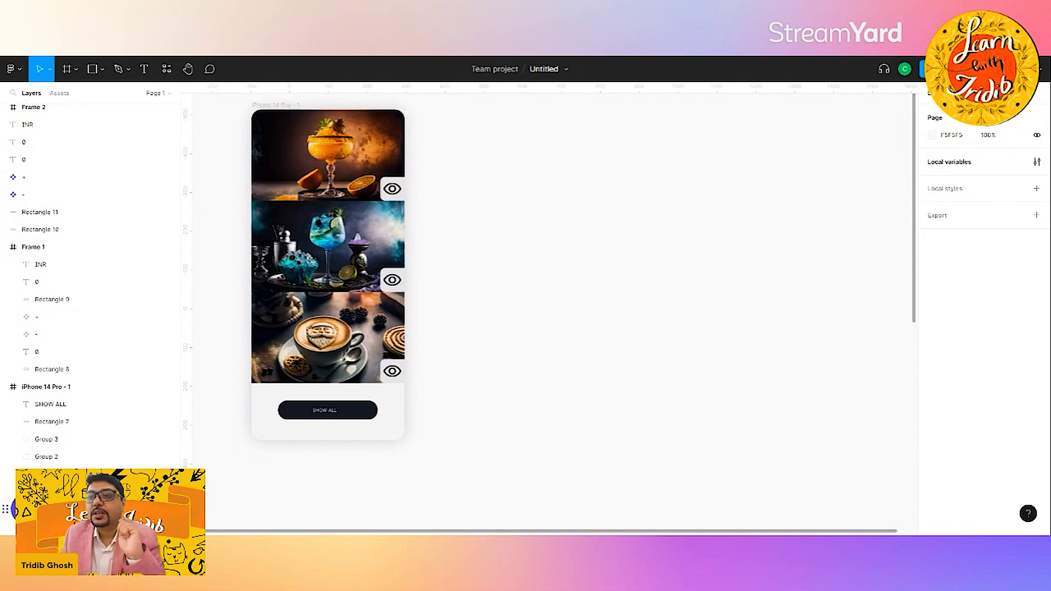
{"action": "left_click", "coordinate": [961, 164]}
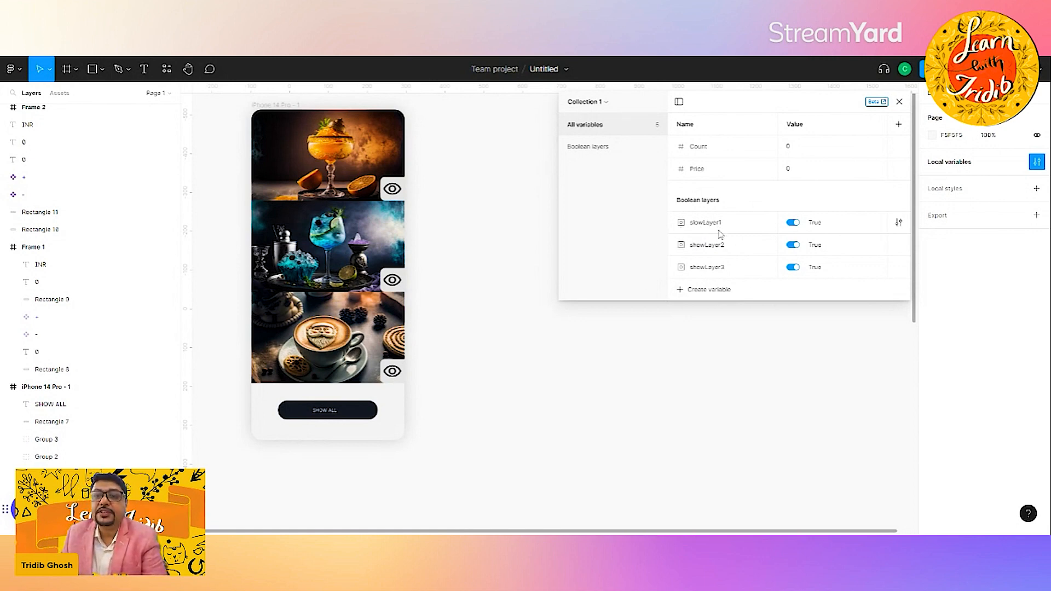
{"action": "left_click", "coordinate": [685, 289]}
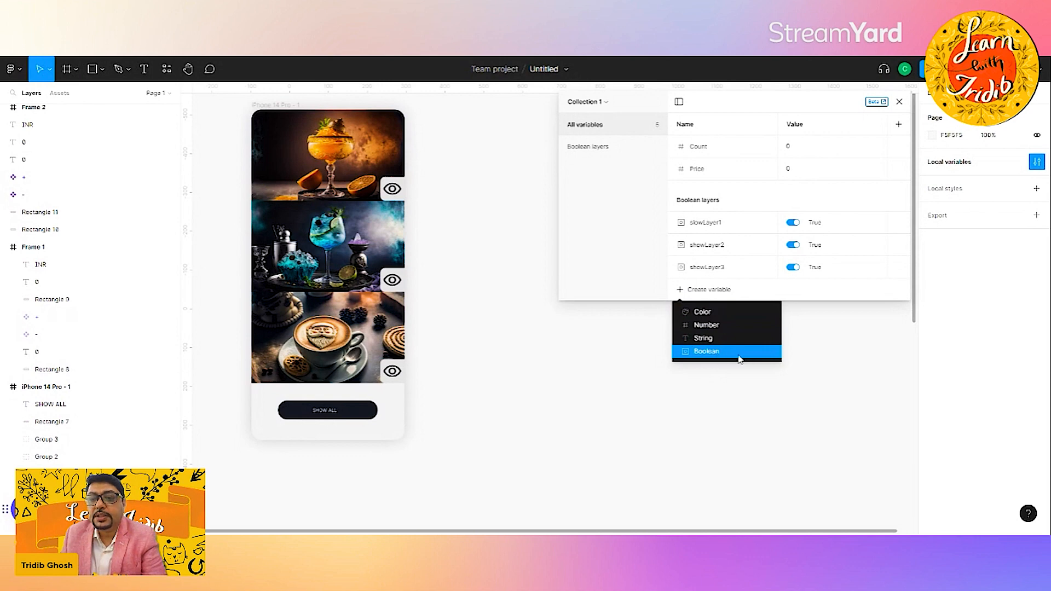
{"action": "left_click", "coordinate": [761, 204]}
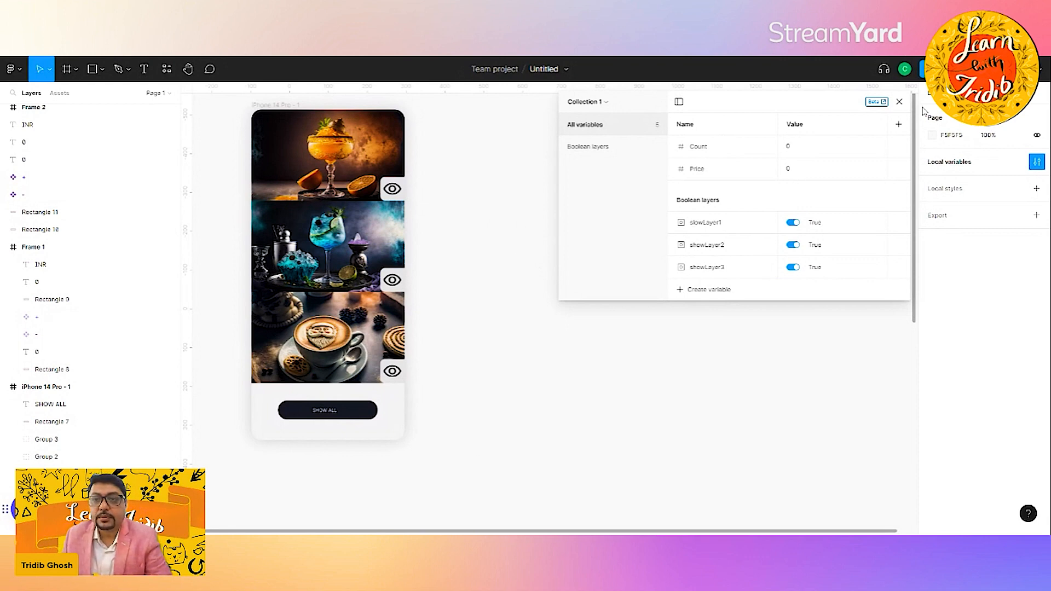
{"action": "left_click", "coordinate": [899, 102]}
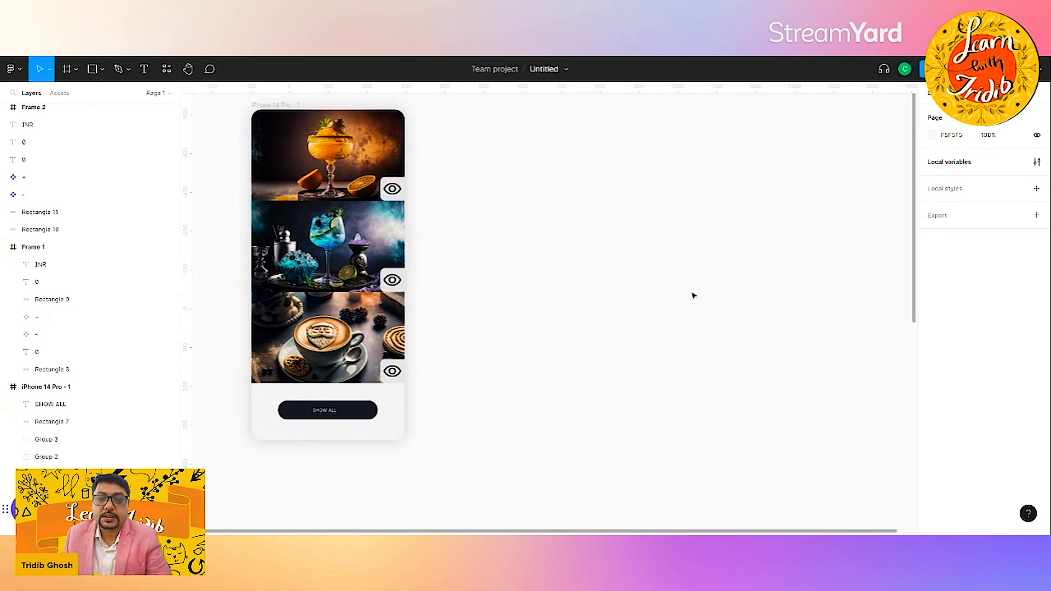
Add a 393 × 852 iPhone 14 Pro frame and align its top edge with the existing phone frame beside it
{"action": "left_click", "coordinate": [65, 72]}
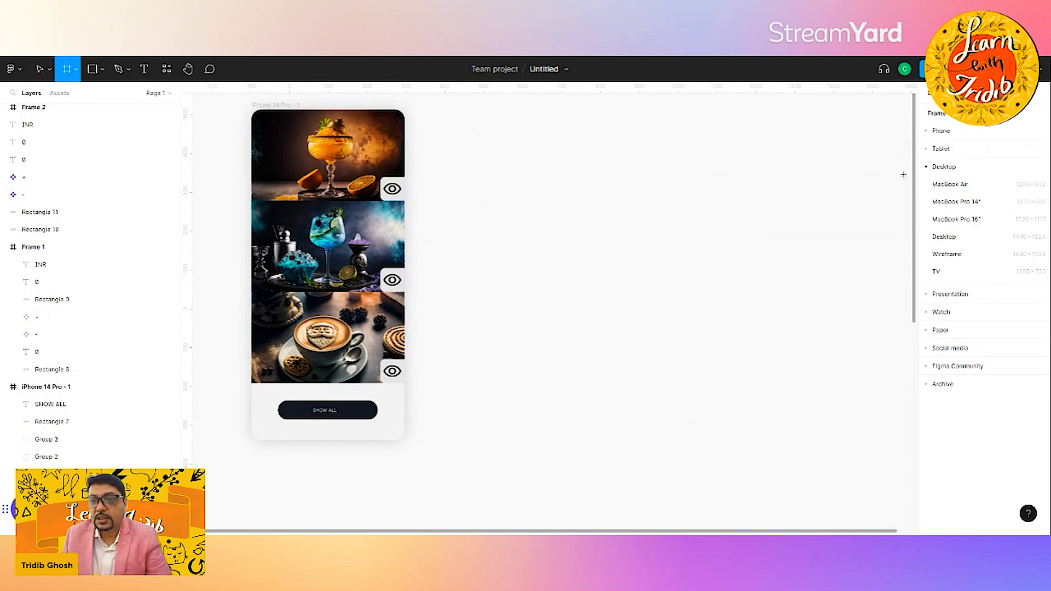
{"action": "left_click", "coordinate": [925, 149]}
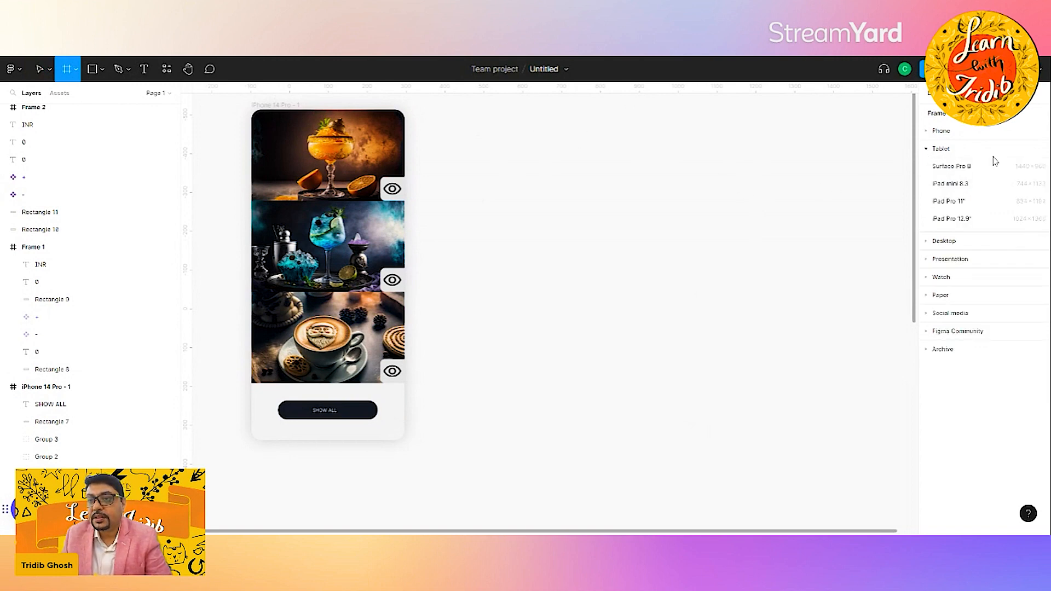
{"action": "left_click", "coordinate": [925, 132]}
{"action": "left_click", "coordinate": [962, 167]}
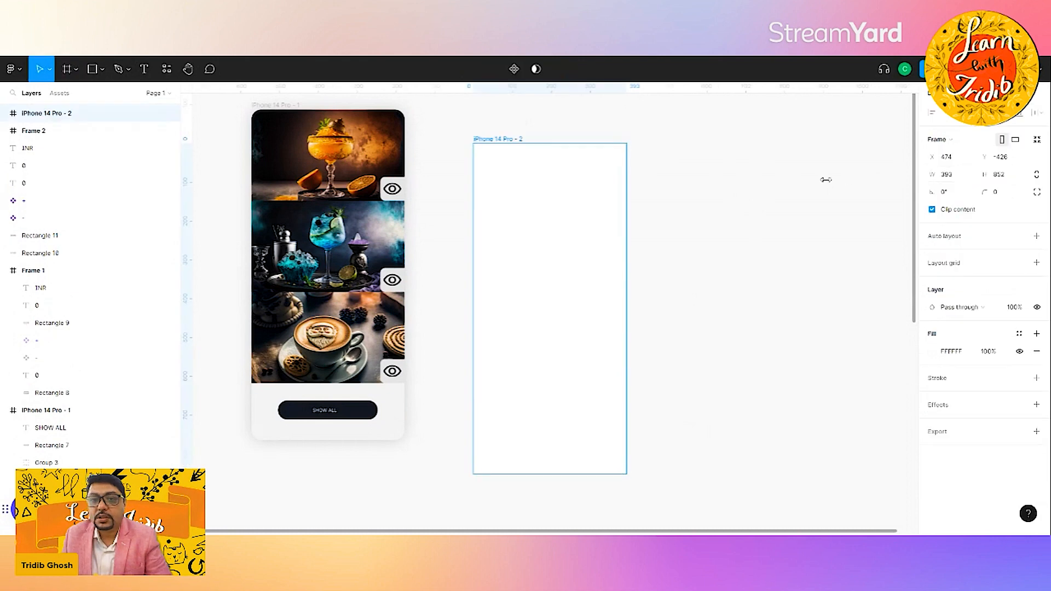
{"action": "left_click_drag", "start_coordinate": [533, 223], "coordinate": [565, 195]}
{"action": "left_click", "coordinate": [673, 215]}
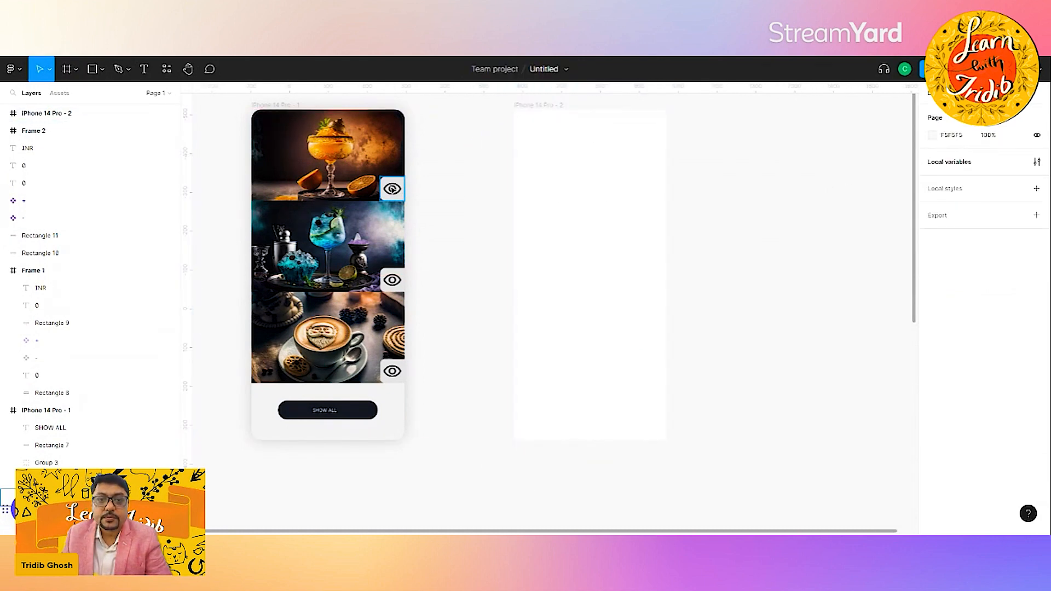
Duplicate the eye icon group from the orange cocktail image onto the empty canvas beyond the new frame
{"action": "left_click", "coordinate": [392, 189]}
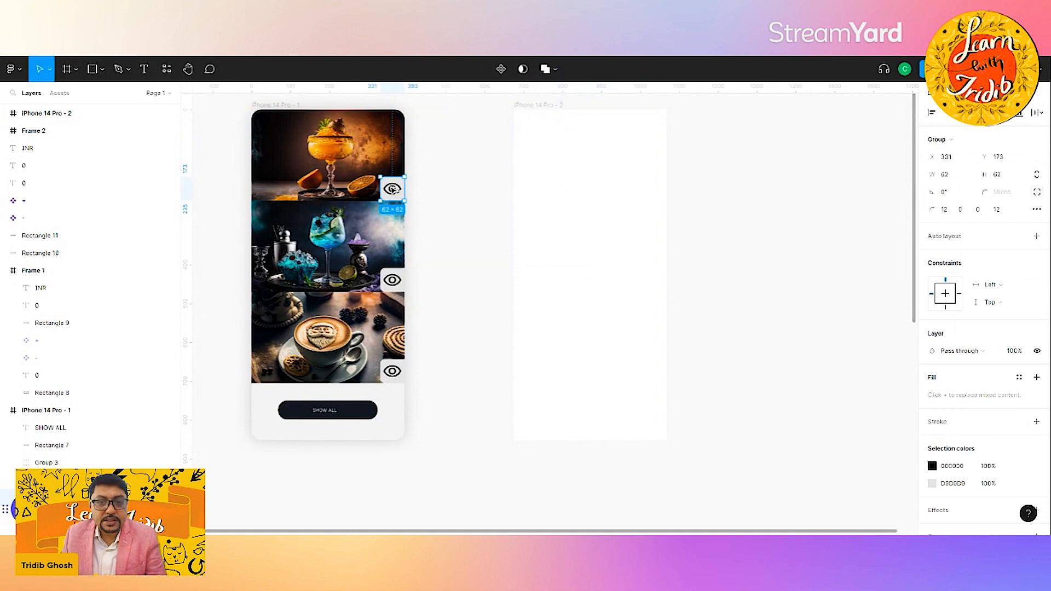
{"action": "left_click_drag", "start_coordinate": [392, 189], "coordinate": [766, 189]}
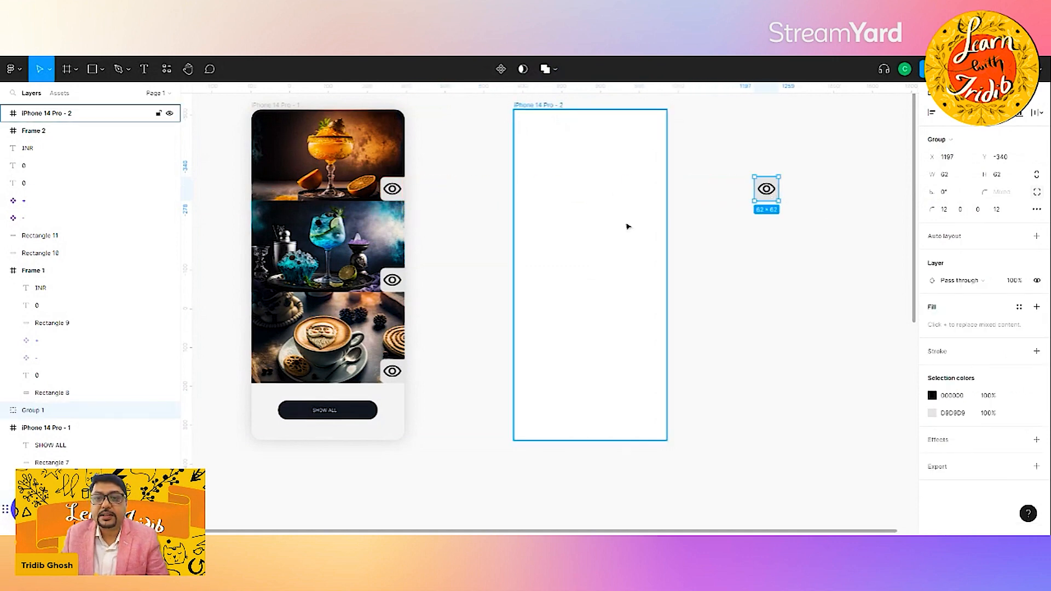
Duplicate the orange cocktail, blue cocktail and coffee images into the new frame, stacked in the same order as the original
{"action": "left_click", "coordinate": [311, 154]}
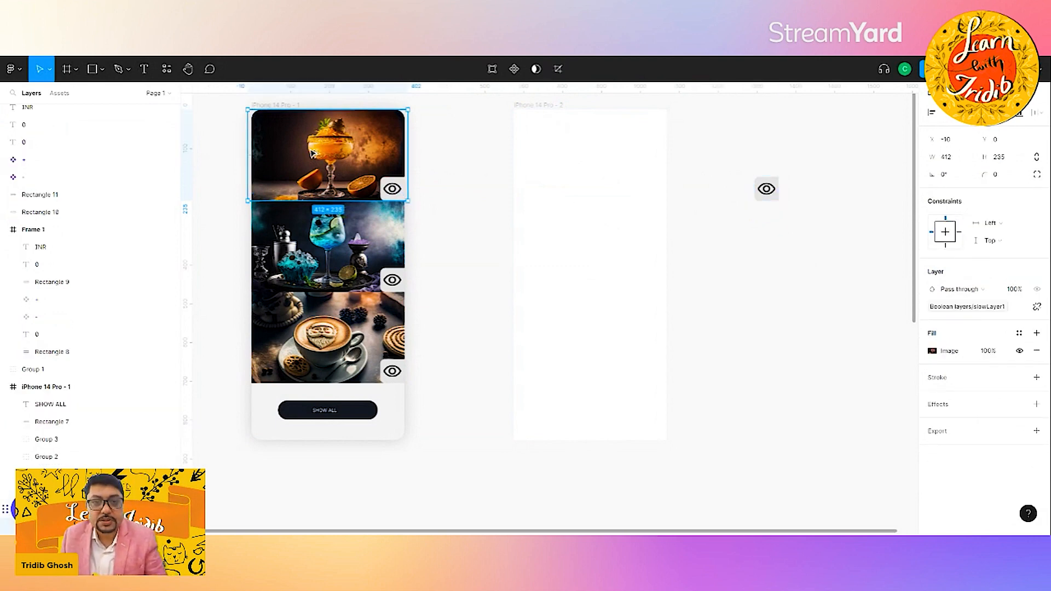
{"action": "left_click_drag", "start_coordinate": [310, 154], "coordinate": [576, 154]}
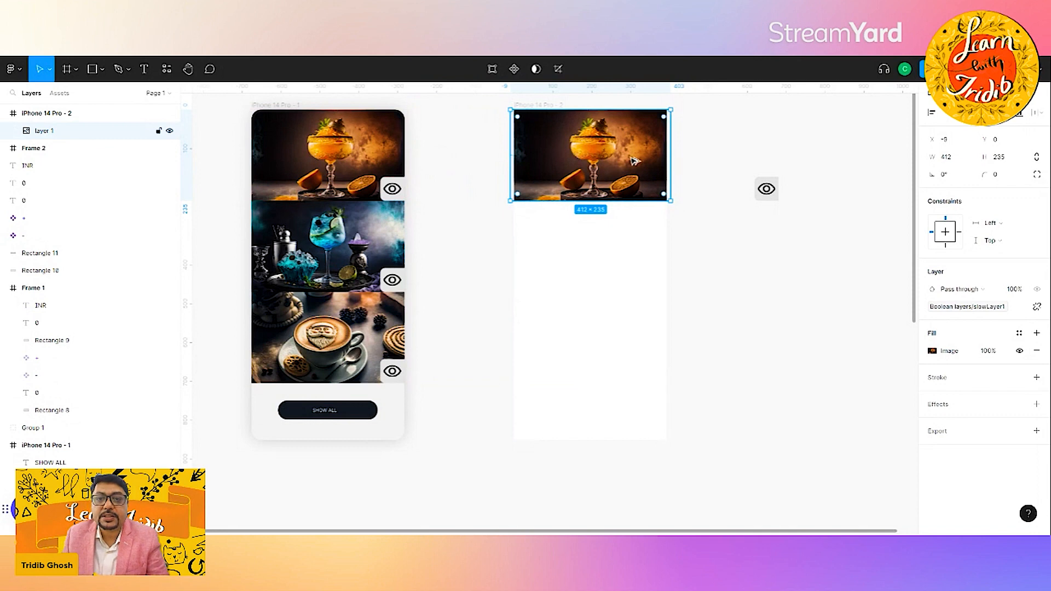
{"action": "left_click", "coordinate": [329, 236]}
{"action": "left_click_drag", "start_coordinate": [329, 235], "coordinate": [594, 259]}
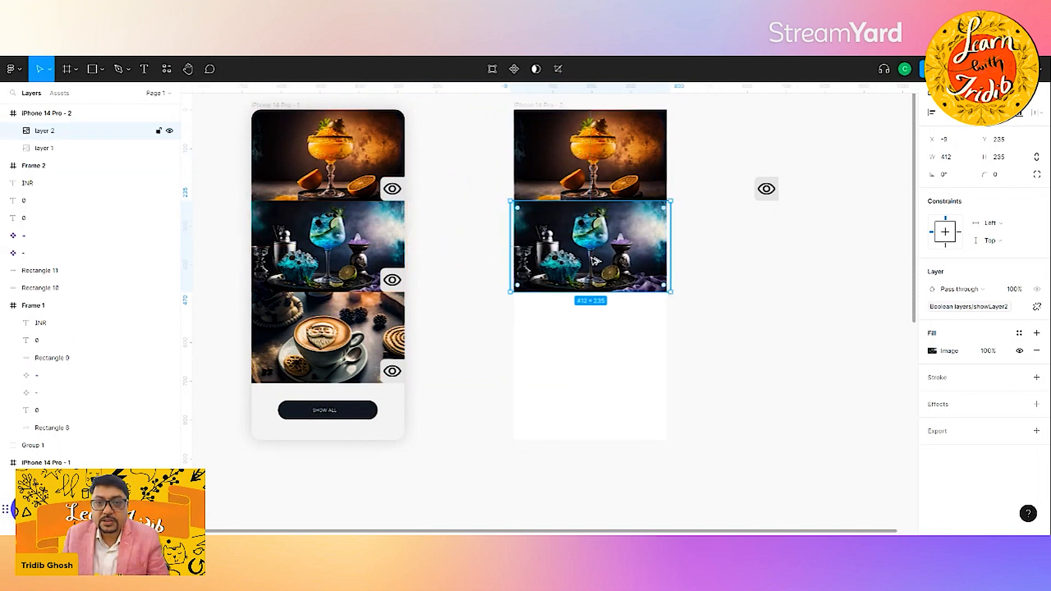
{"action": "left_click", "coordinate": [285, 331]}
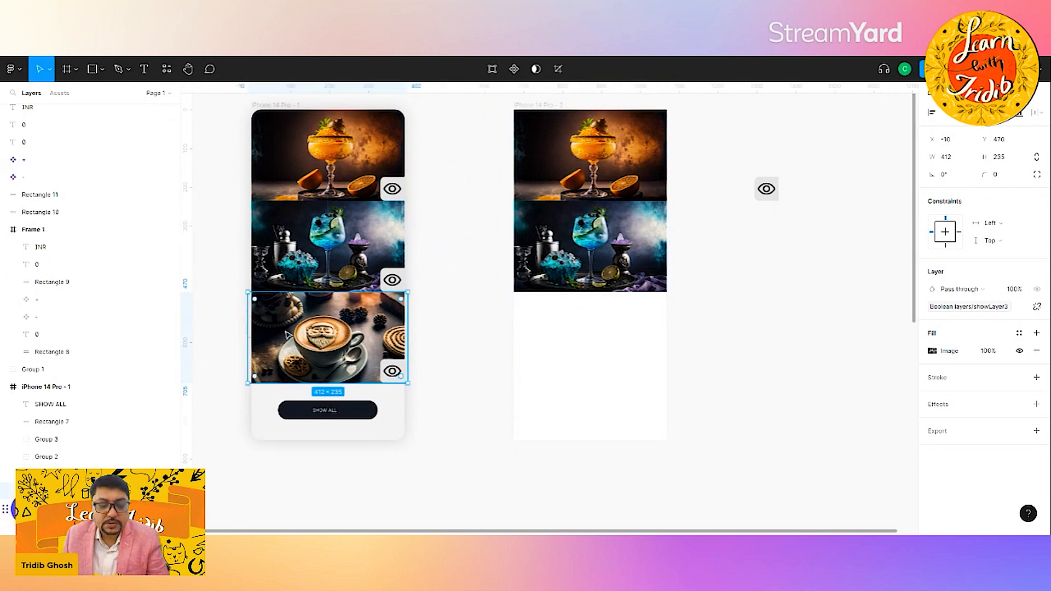
{"action": "left_click_drag", "start_coordinate": [286, 333], "coordinate": [551, 387]}
{"action": "left_click", "coordinate": [845, 368]}
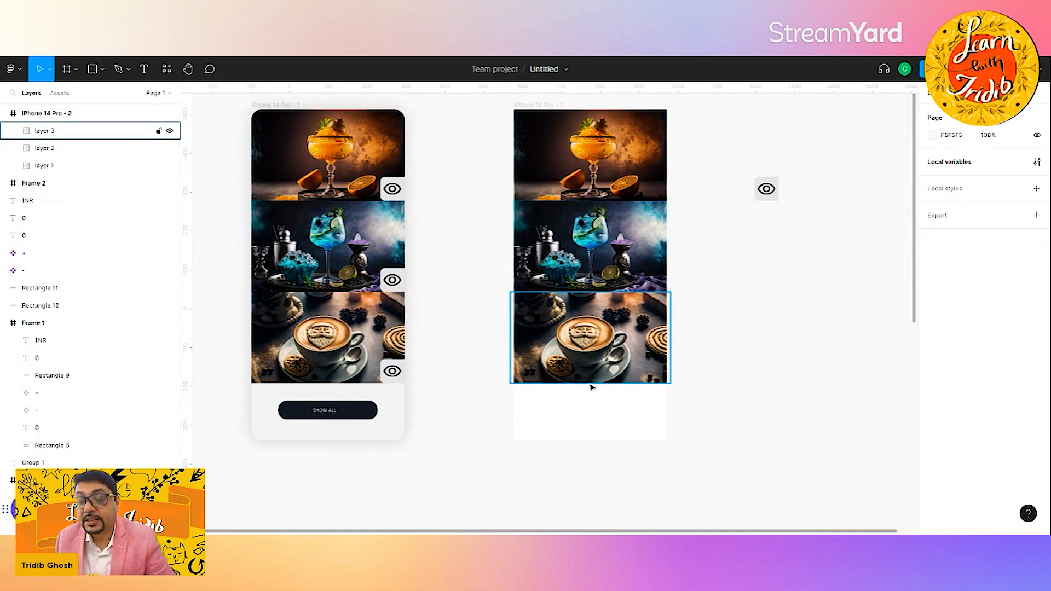
{"action": "left_click", "coordinate": [545, 106]}
{"action": "left_click", "coordinate": [765, 410]}
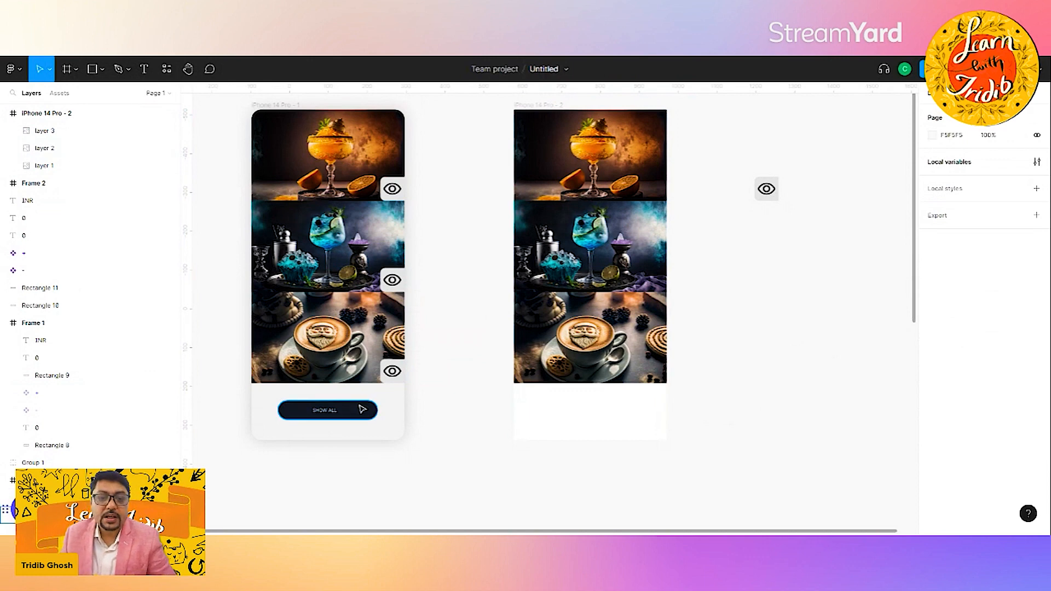
Duplicate the dark rounded button and its SHOW ALL label into the new frame below the coffee image
{"action": "left_click", "coordinate": [361, 412]}
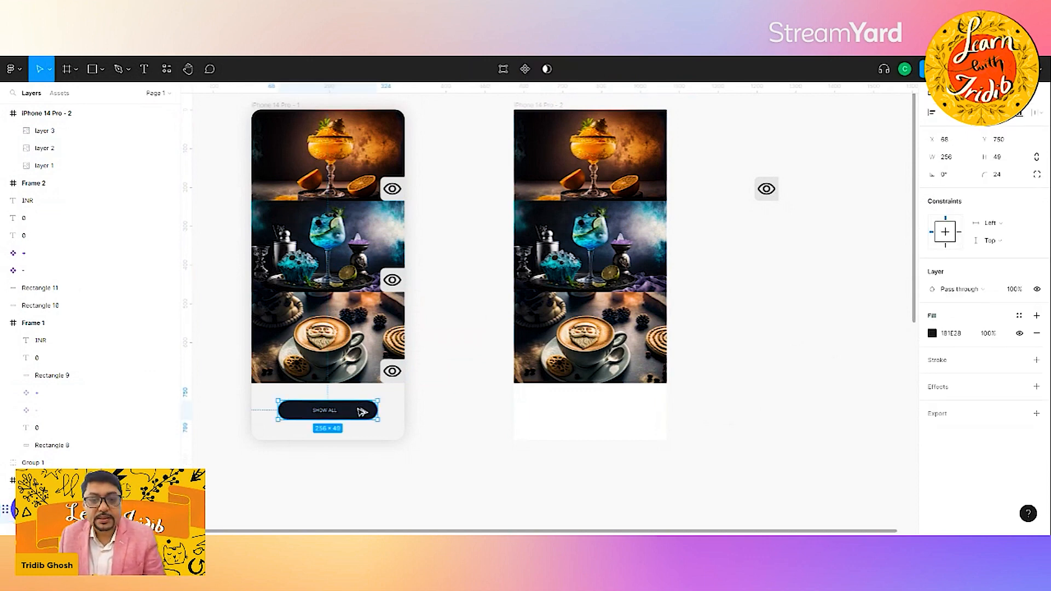
{"action": "left_click_drag", "start_coordinate": [362, 412], "coordinate": [628, 412]}
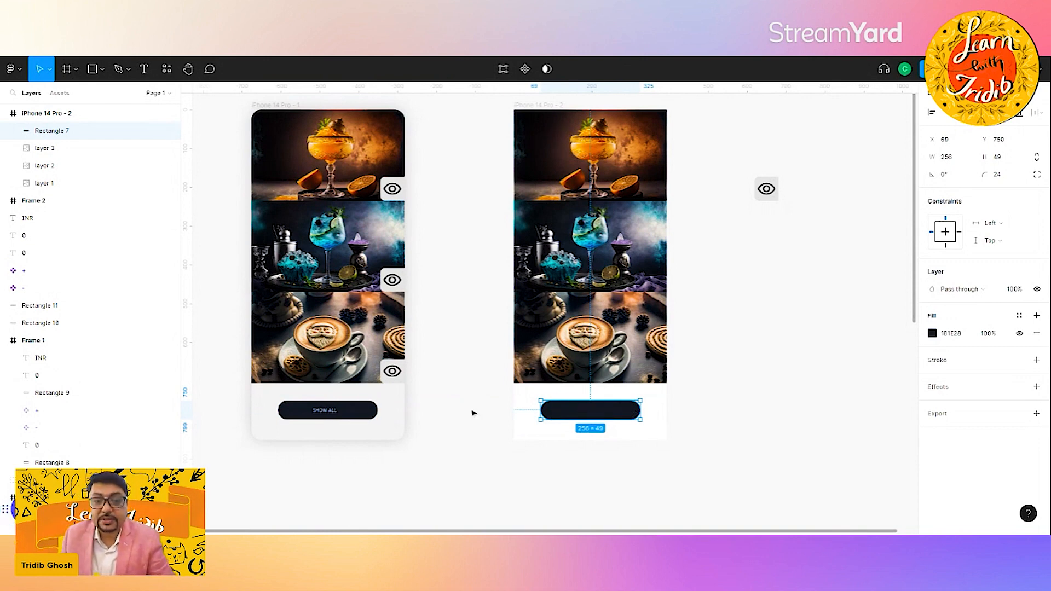
{"action": "left_click", "coordinate": [328, 411]}
{"action": "left_click_drag", "start_coordinate": [328, 411], "coordinate": [597, 416]}
{"action": "left_click", "coordinate": [746, 400]}
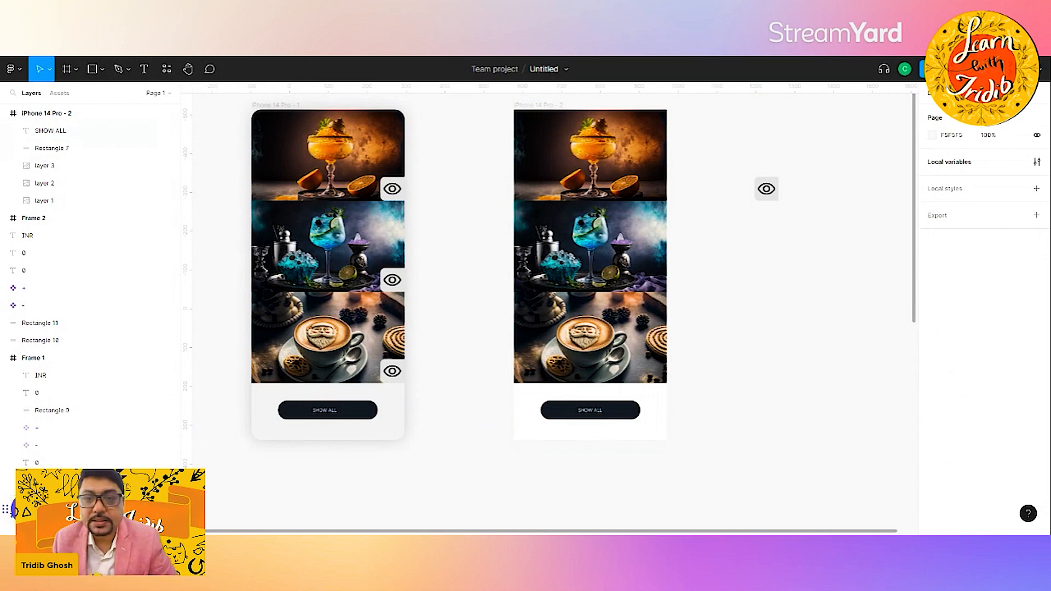
Set the corner radius of the iPhone 14 Pro - 2 frame to 12
{"action": "left_click", "coordinate": [540, 104]}
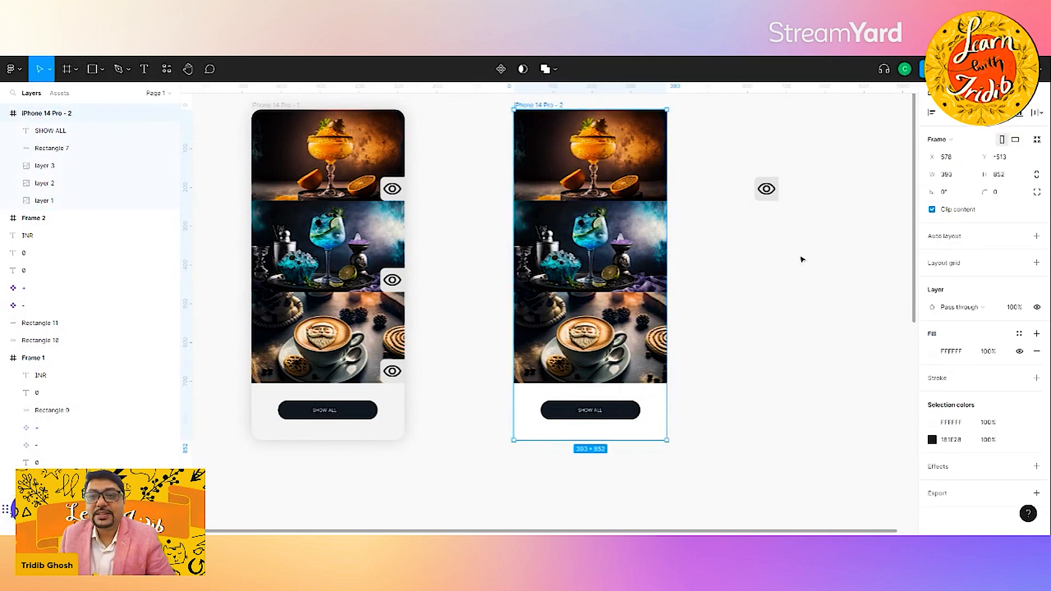
{"action": "left_click", "coordinate": [1001, 196]}
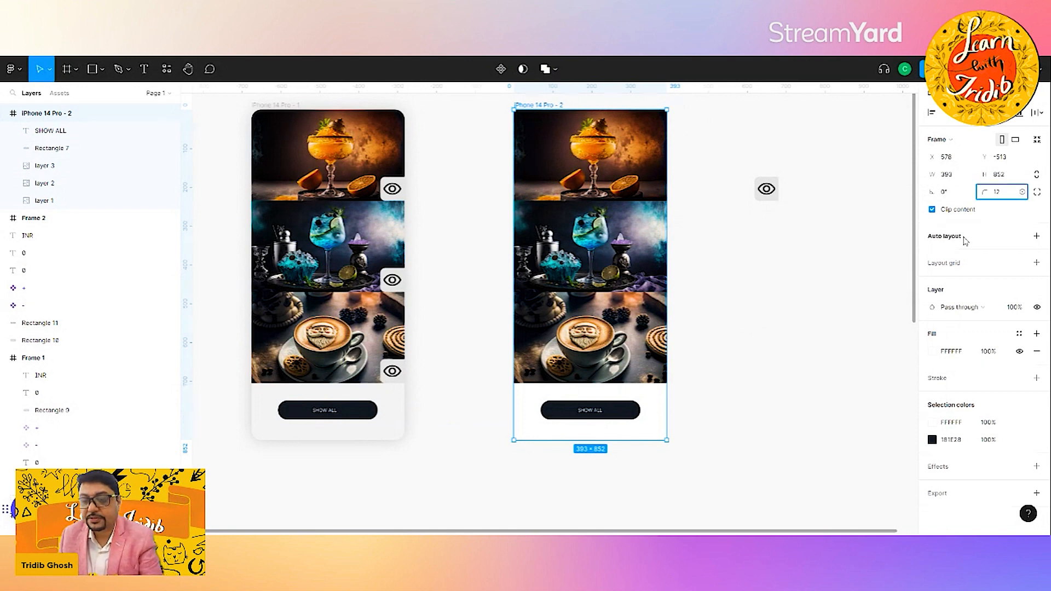
{"action": "type", "text": "12"}
{"action": "key", "text": "Return"}
{"action": "left_click", "coordinate": [768, 272]}
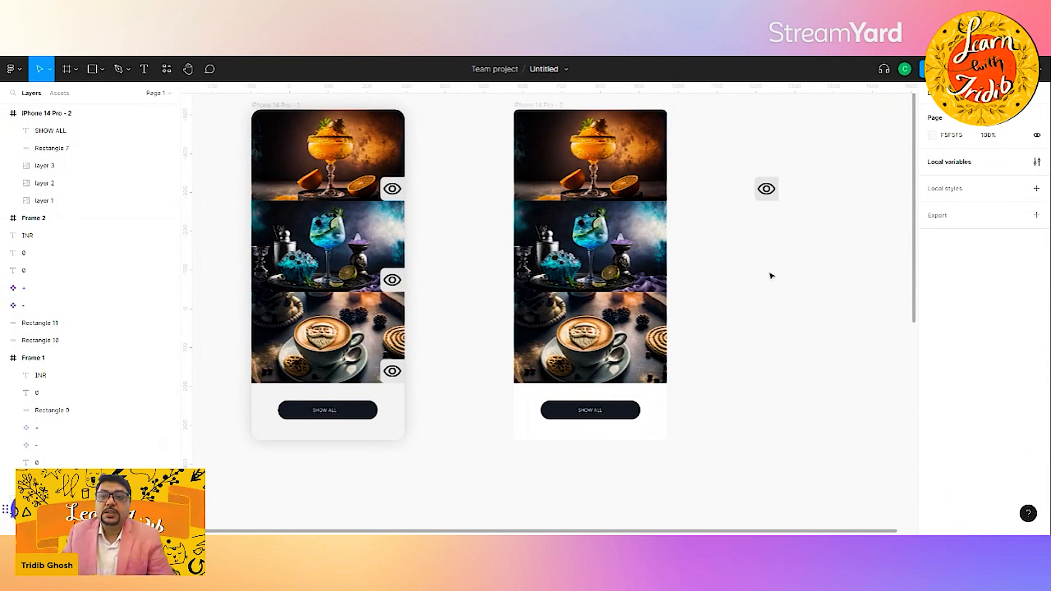
Place copies of the spare eye icon at the lower-right corner of all three images in the new frame and delete the spare
{"action": "left_click", "coordinate": [774, 192]}
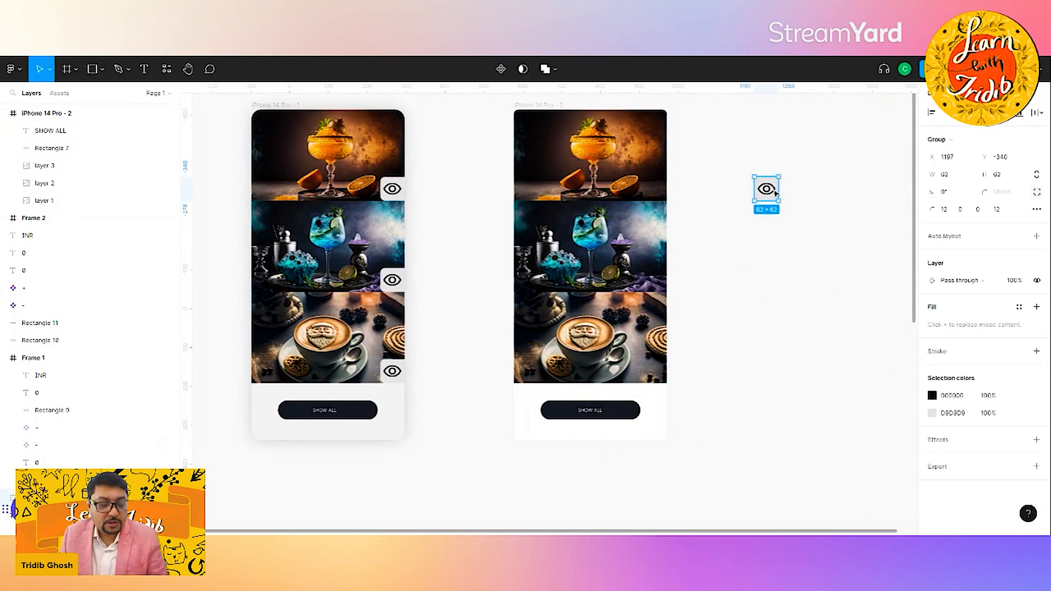
{"action": "left_click_drag", "start_coordinate": [774, 191], "coordinate": [662, 378]}
{"action": "left_click_drag", "start_coordinate": [722, 146], "coordinate": [806, 295]}
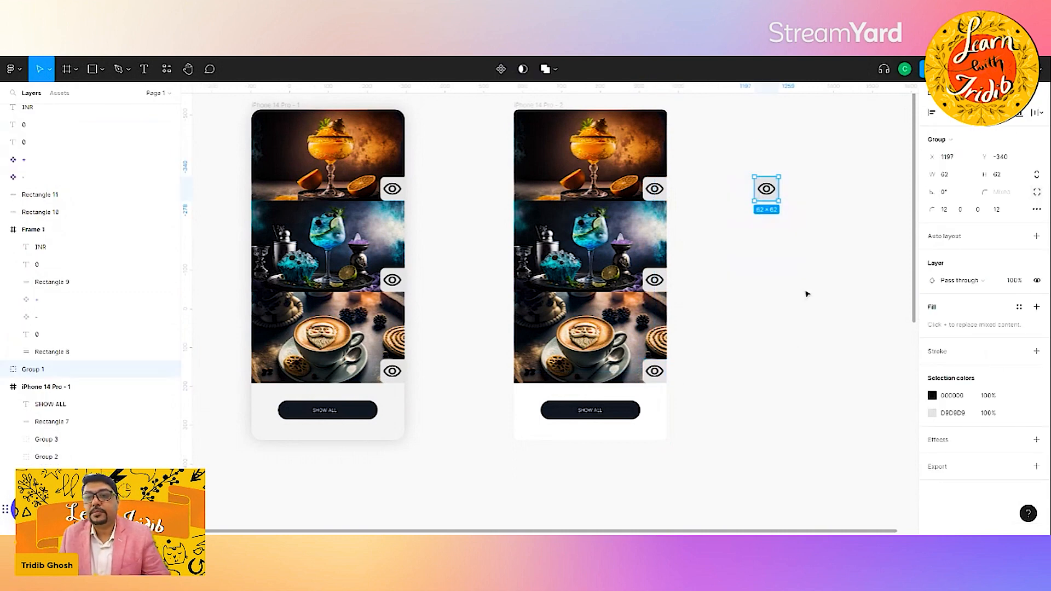
{"action": "key", "text": "Delete"}
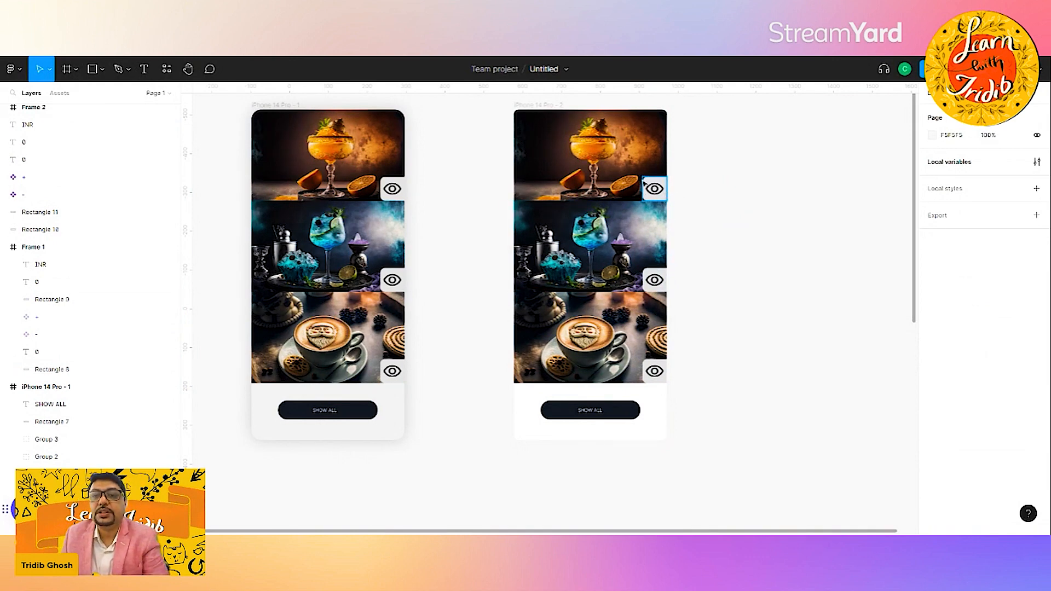
Check the visibility variables bound to the orange cocktail and coffee images in the iPhone 14 Pro - 2 frame
{"action": "left_click", "coordinate": [659, 191]}
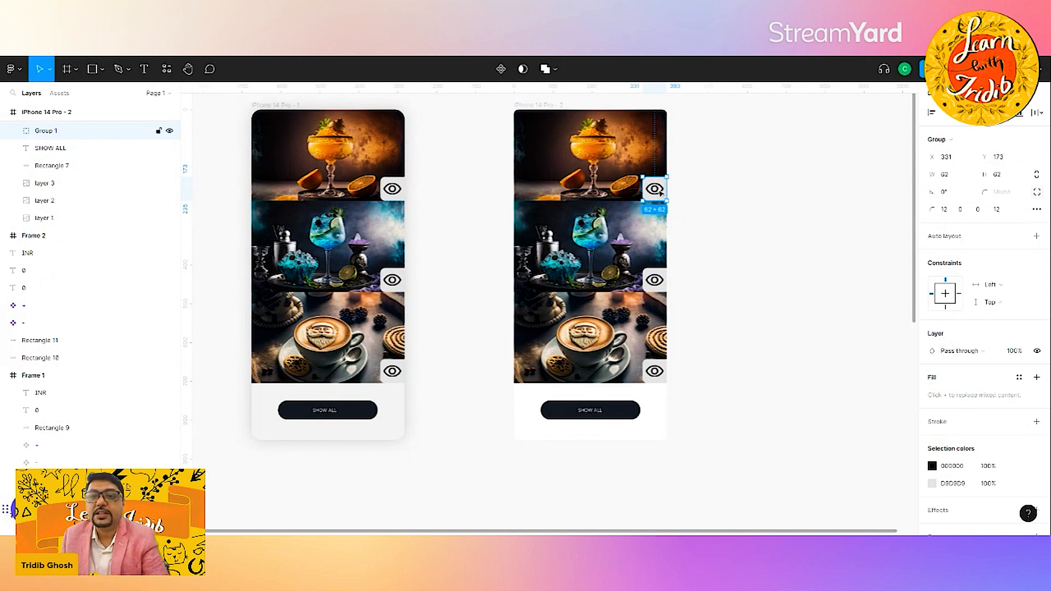
{"action": "left_click", "coordinate": [769, 175]}
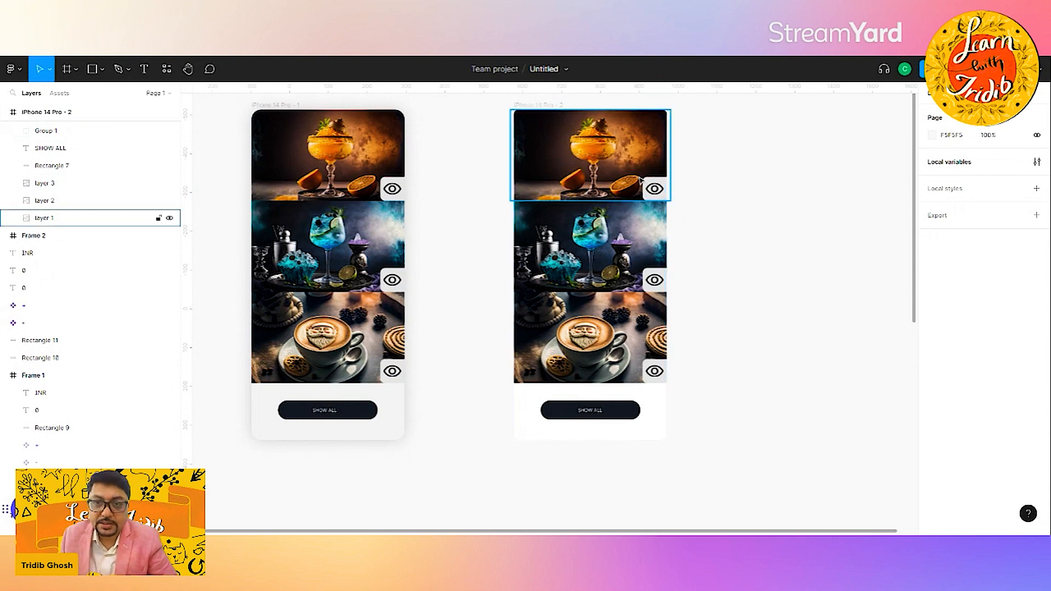
{"action": "left_click", "coordinate": [573, 156]}
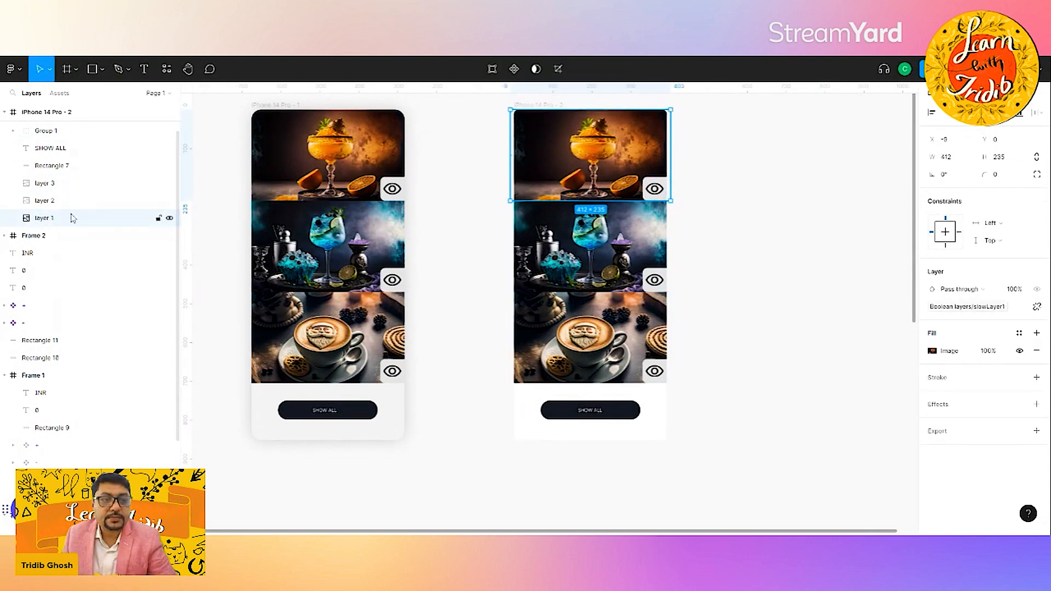
{"action": "left_click", "coordinate": [594, 344]}
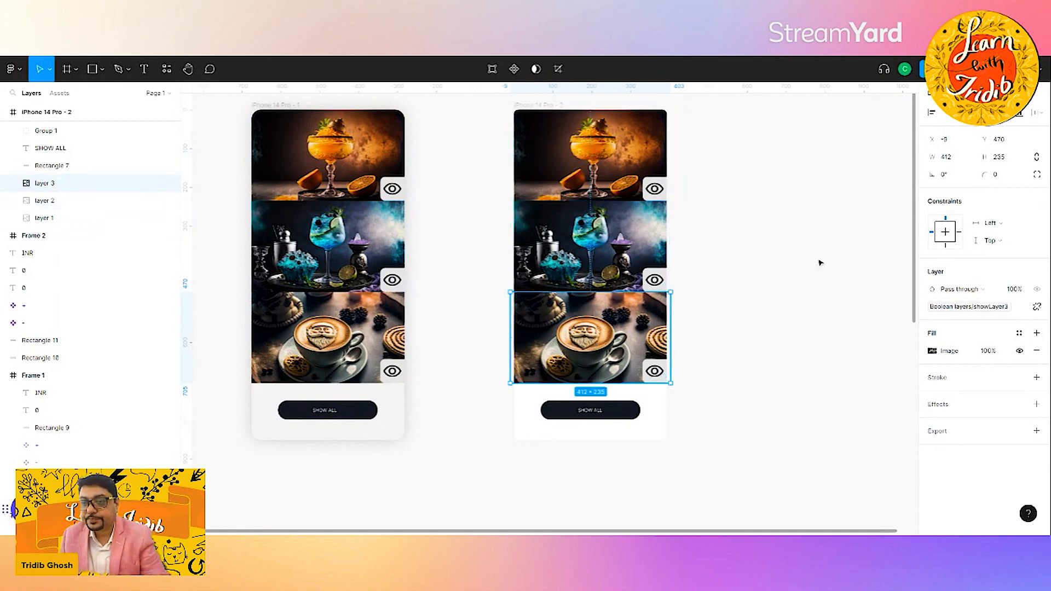
{"action": "left_click", "coordinate": [820, 263]}
Detach the Boolean variables from the visibility of the three drink images in the iPhone 14 Pro - 2 frame
{"action": "left_click", "coordinate": [640, 154]}
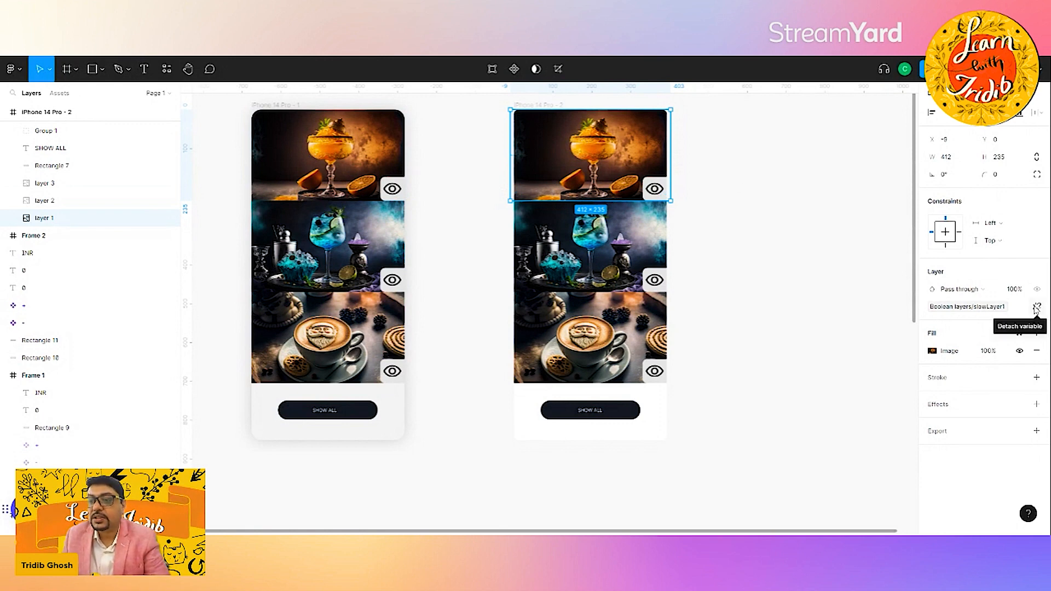
{"action": "left_click", "coordinate": [110, 200]}
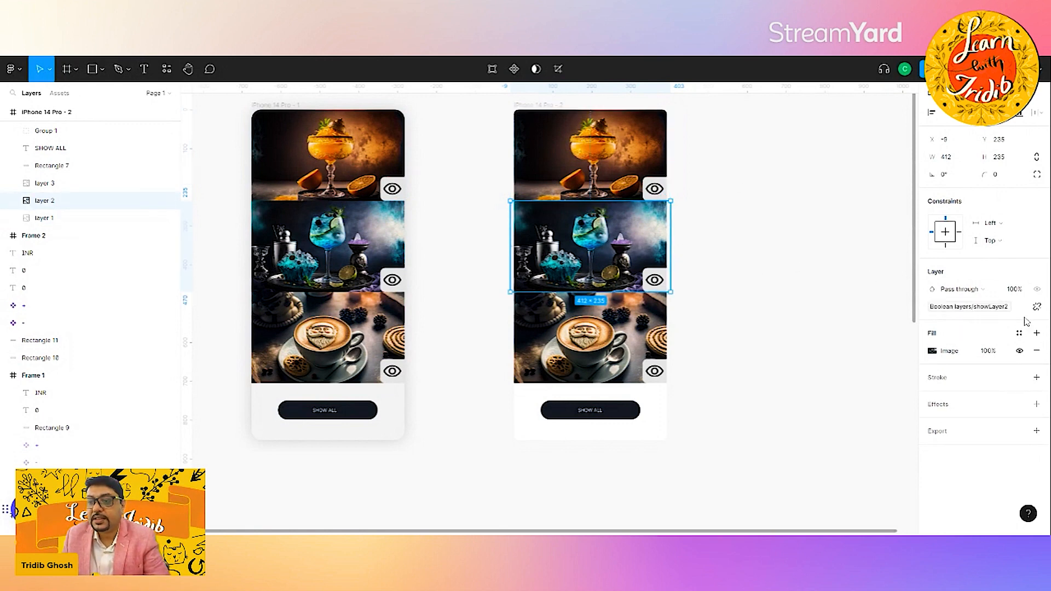
{"action": "left_click", "coordinate": [109, 183]}
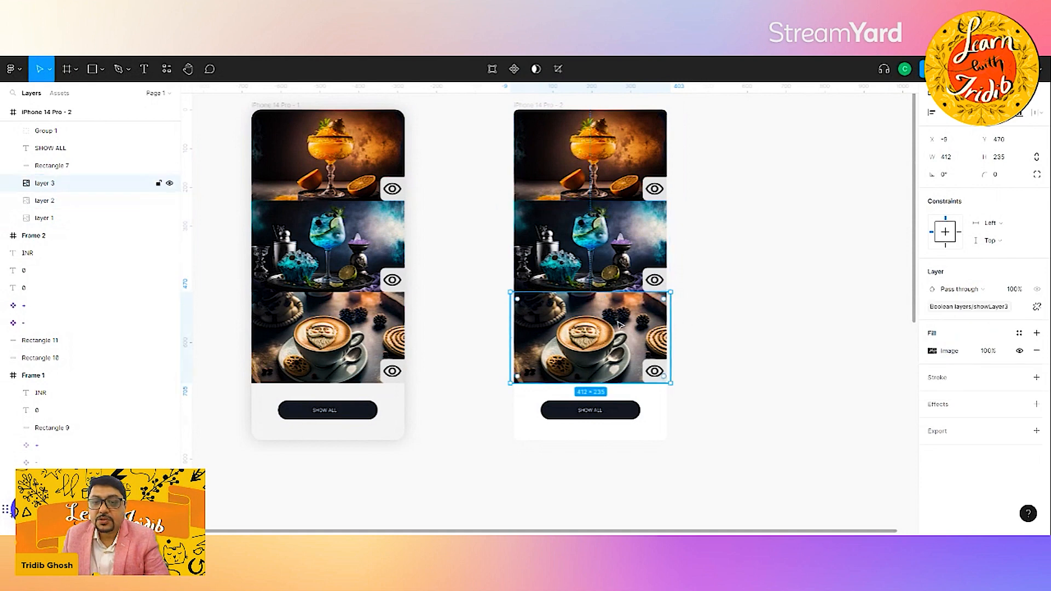
{"action": "left_click", "coordinate": [1036, 308]}
{"action": "left_click", "coordinate": [782, 291]}
{"action": "left_click", "coordinate": [633, 208]}
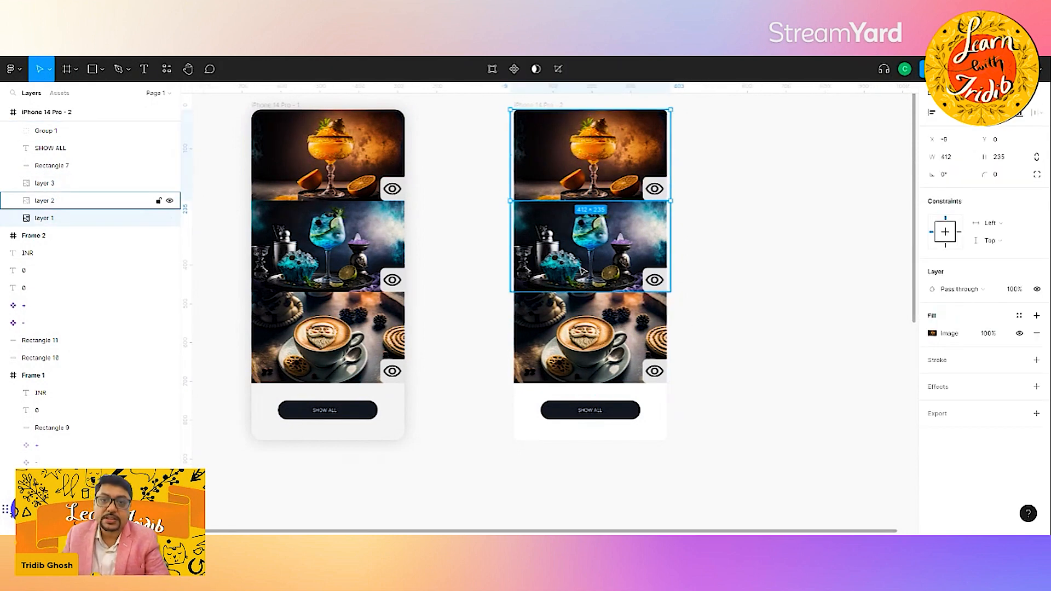
{"action": "left_click", "coordinate": [647, 193]}
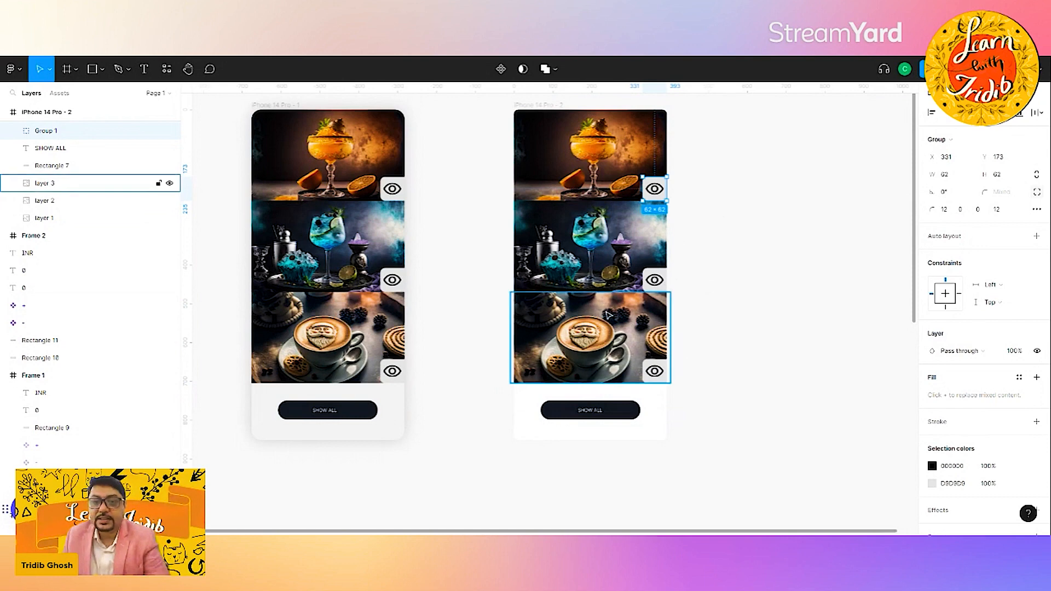
{"action": "left_click", "coordinate": [602, 158]}
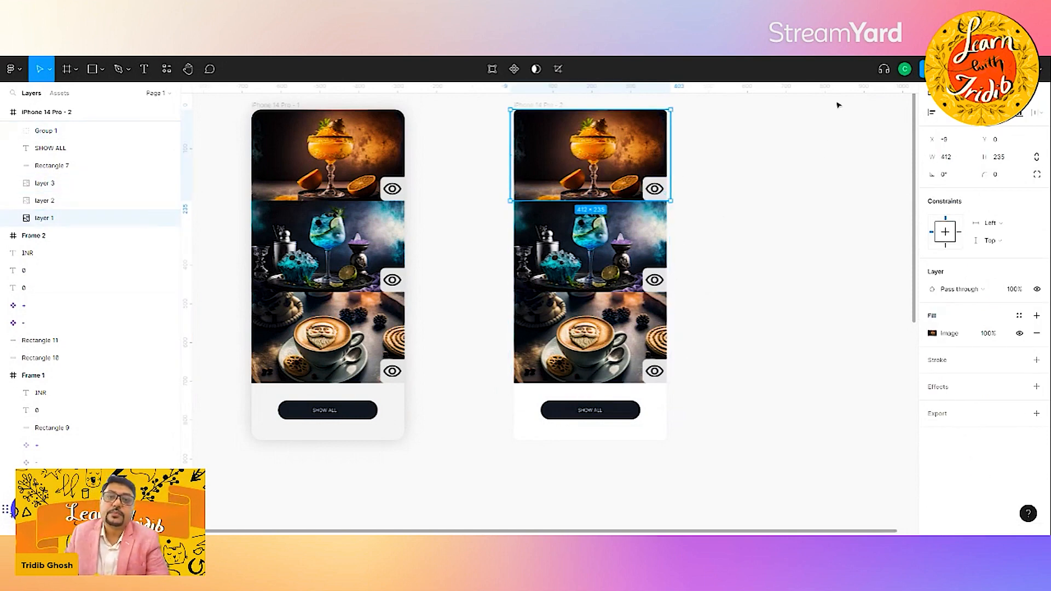
{"action": "left_click", "coordinate": [779, 170]}
{"action": "left_click", "coordinate": [582, 151]}
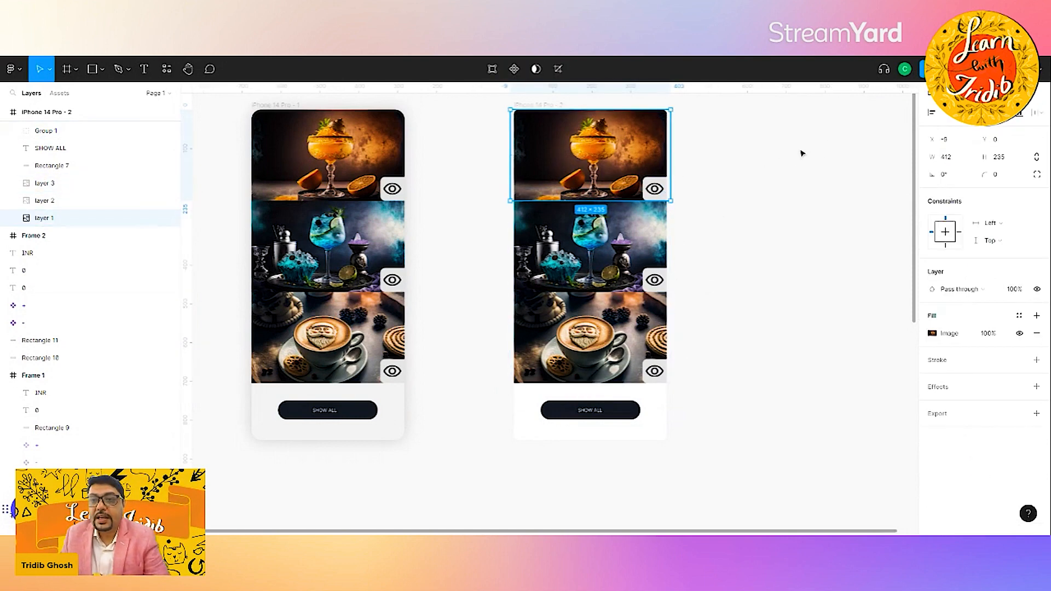
{"action": "left_click", "coordinate": [801, 153]}
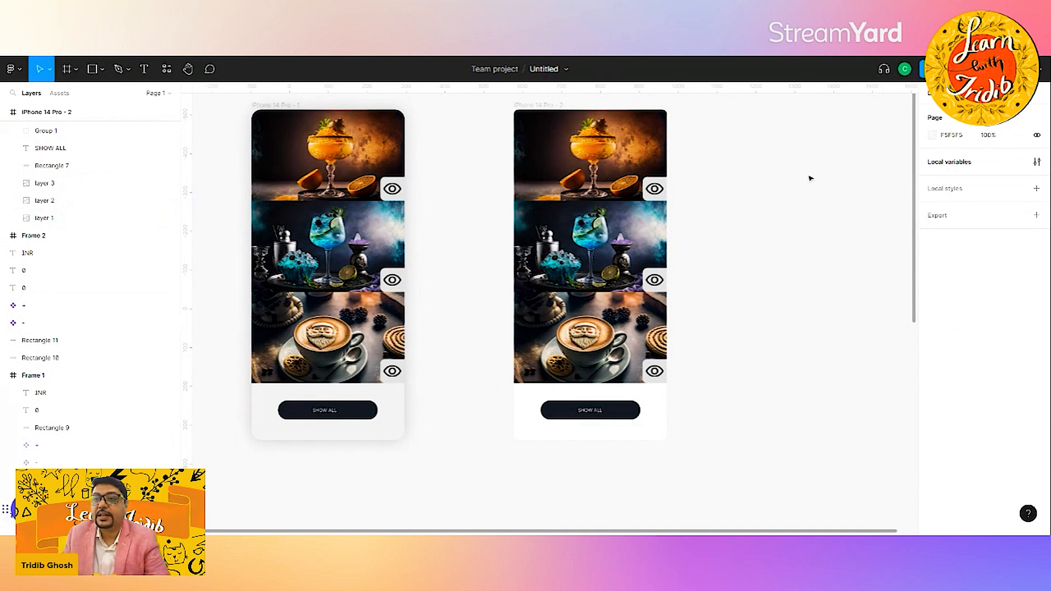
Create a new Boolean variable among the local variables in Collection 1 and switch its value to True
{"action": "left_click", "coordinate": [1036, 162]}
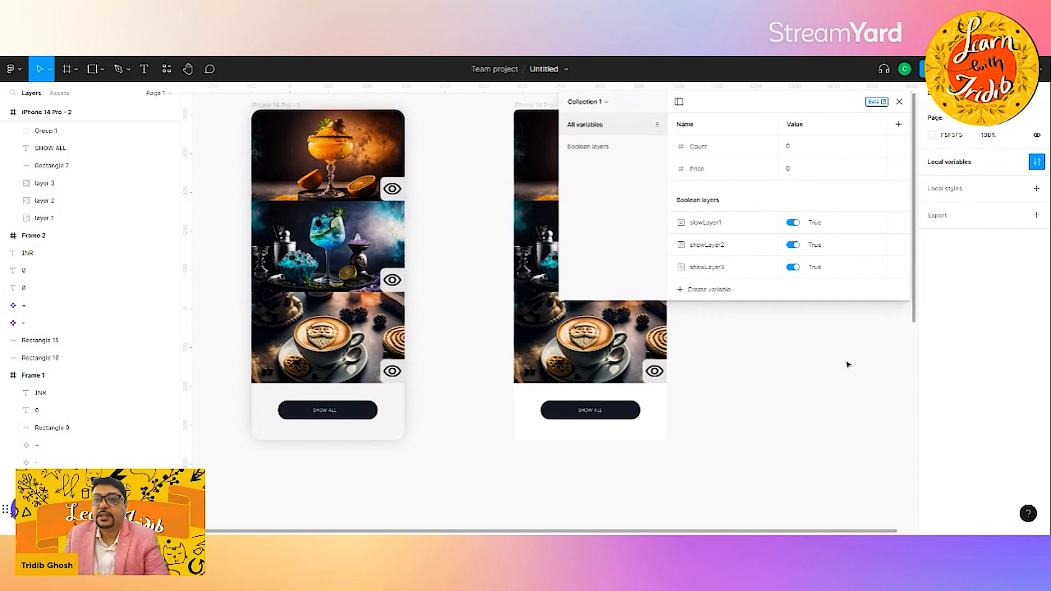
{"action": "left_click", "coordinate": [726, 291]}
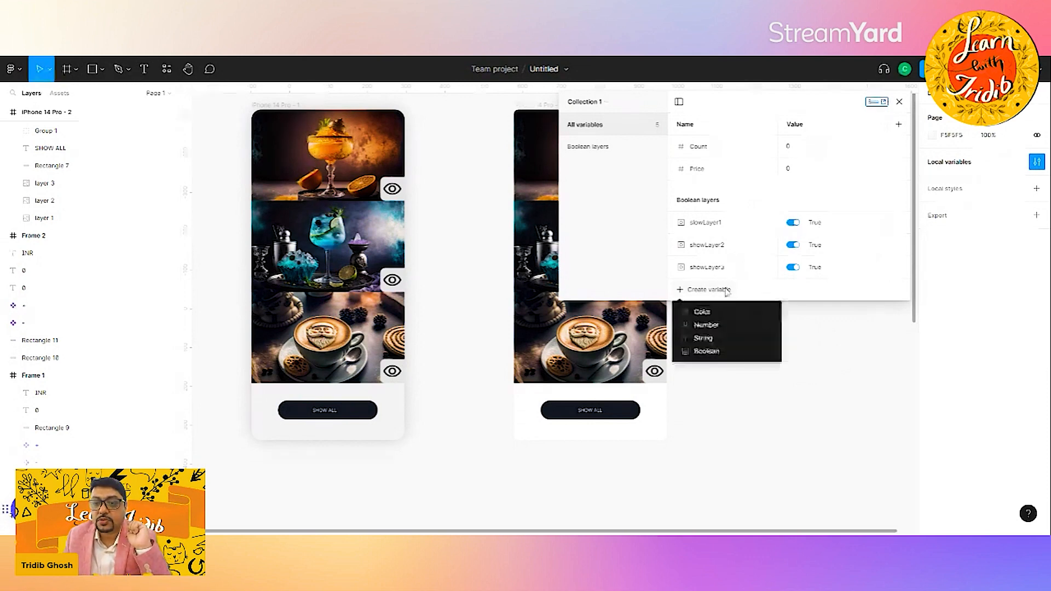
{"action": "left_click", "coordinate": [706, 351]}
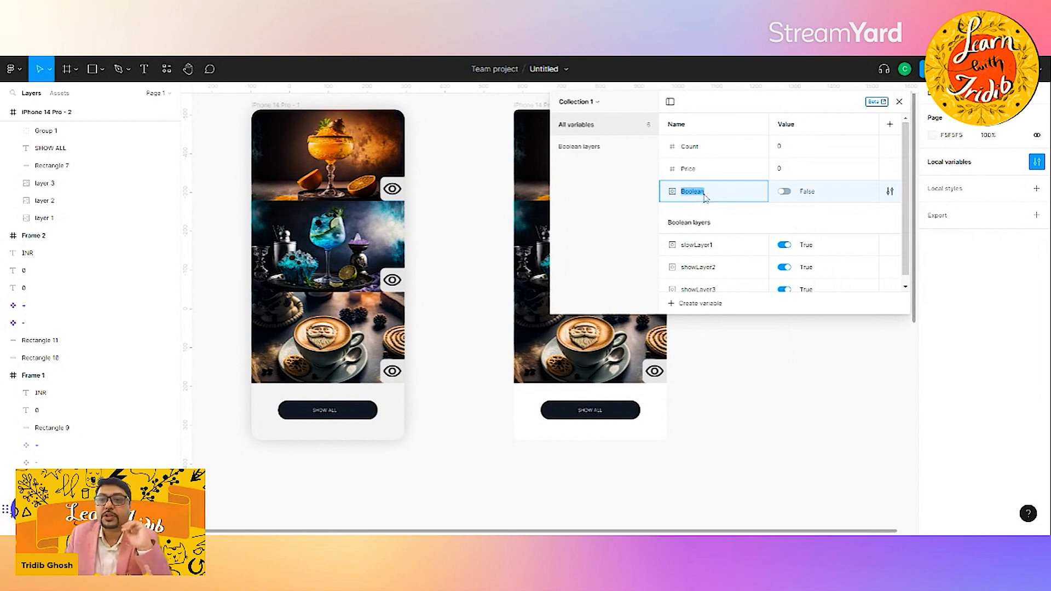
{"action": "left_click", "coordinate": [790, 196]}
{"action": "left_click", "coordinate": [782, 194]}
{"action": "left_click", "coordinate": [789, 194]}
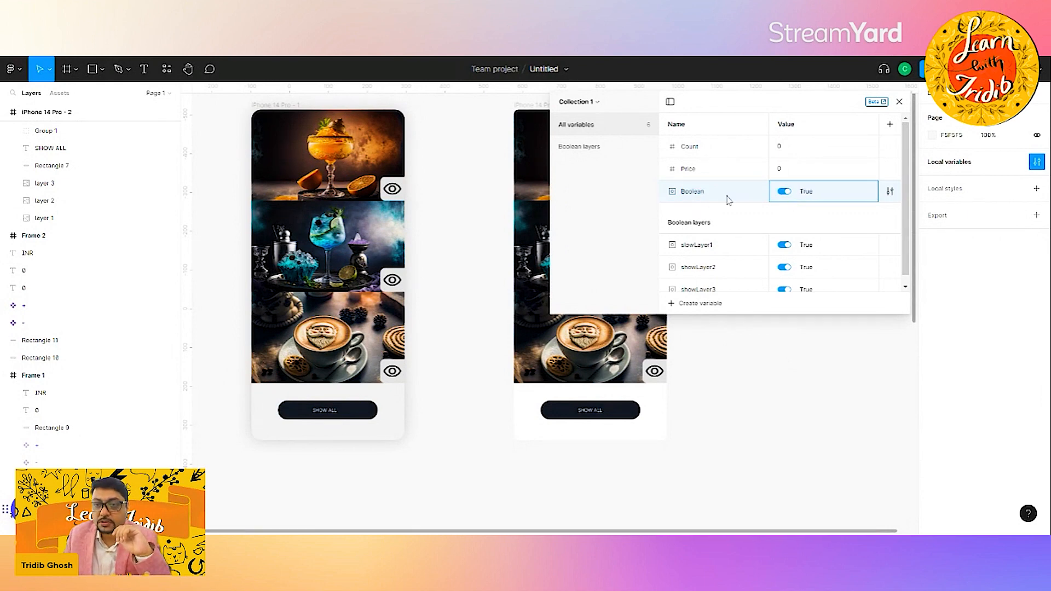
Delete the newly added Boolean variable outside the Boolean layers group and close the local variables
{"action": "left_click", "coordinate": [726, 197]}
{"action": "right_click", "coordinate": [727, 198]}
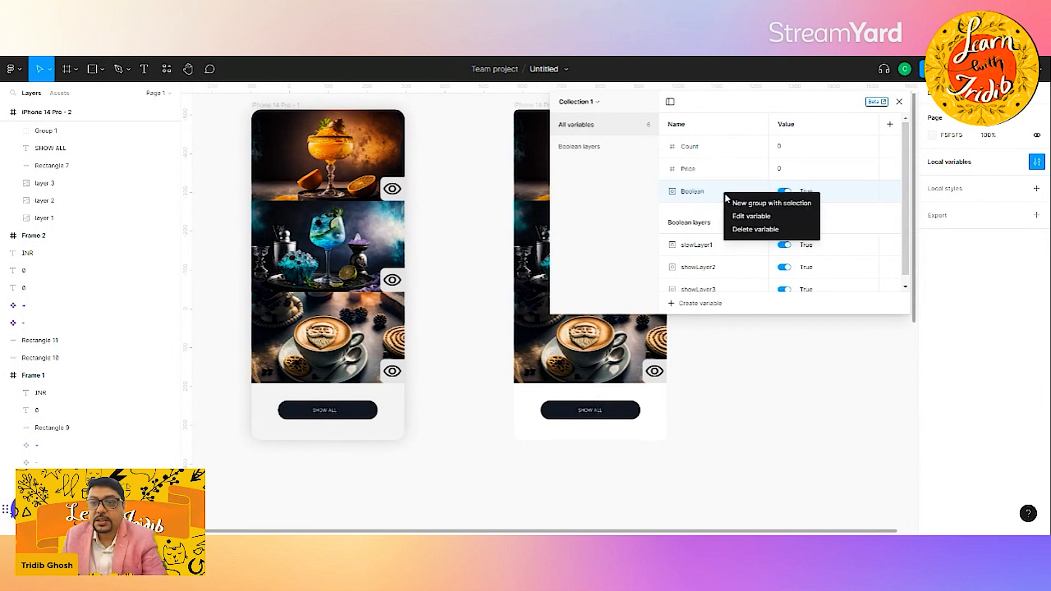
{"action": "left_click", "coordinate": [738, 230]}
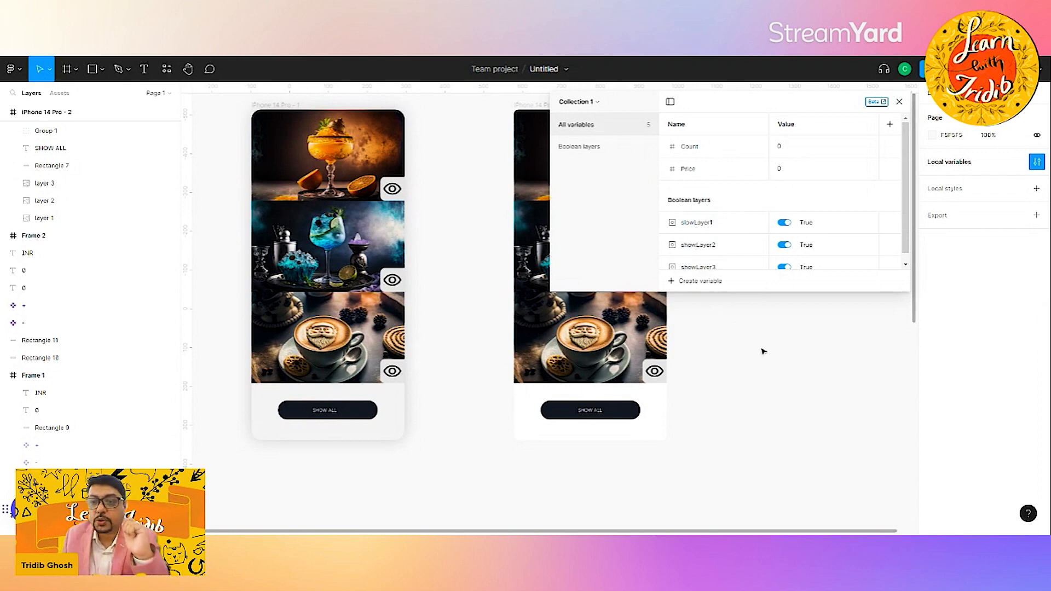
{"action": "left_click", "coordinate": [539, 148]}
{"action": "left_click", "coordinate": [899, 102]}
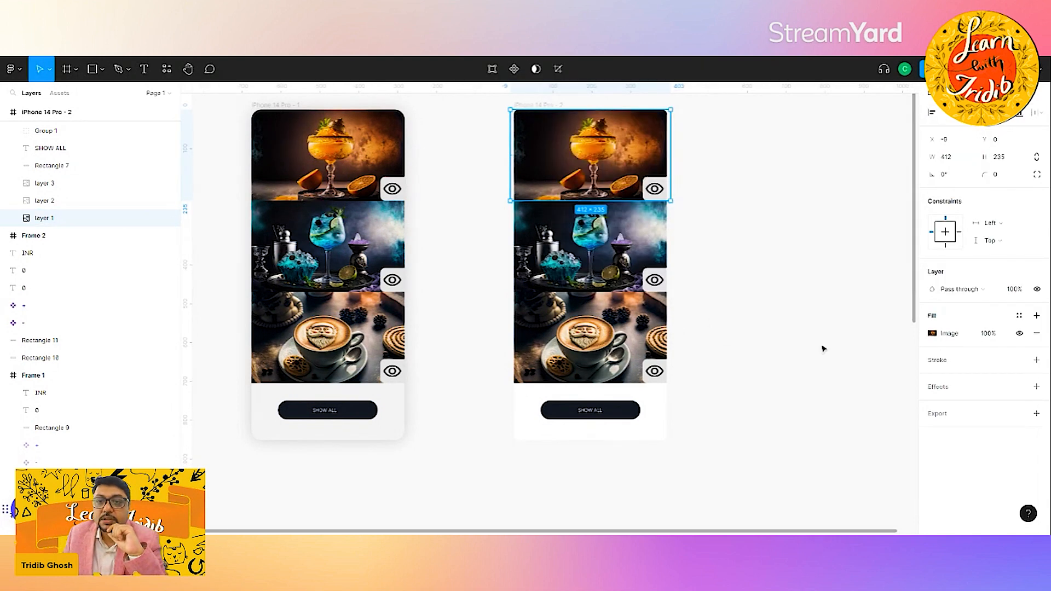
Compare the visibility variable binding of the orange cocktail image in the new frame with that of the original frame
{"action": "left_click", "coordinate": [822, 347]}
{"action": "left_click", "coordinate": [563, 140]}
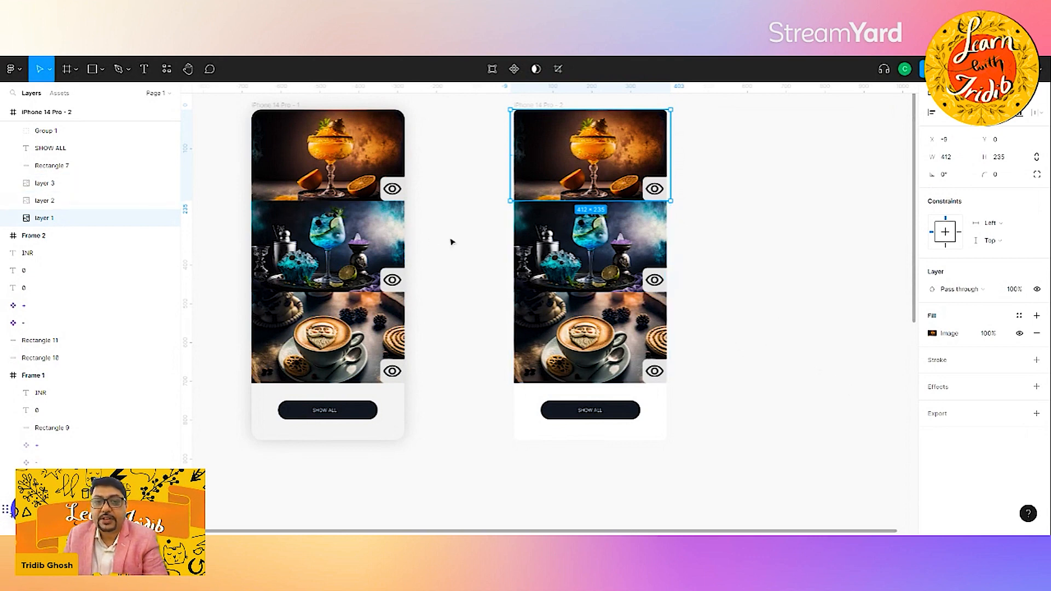
{"action": "left_click", "coordinate": [374, 158]}
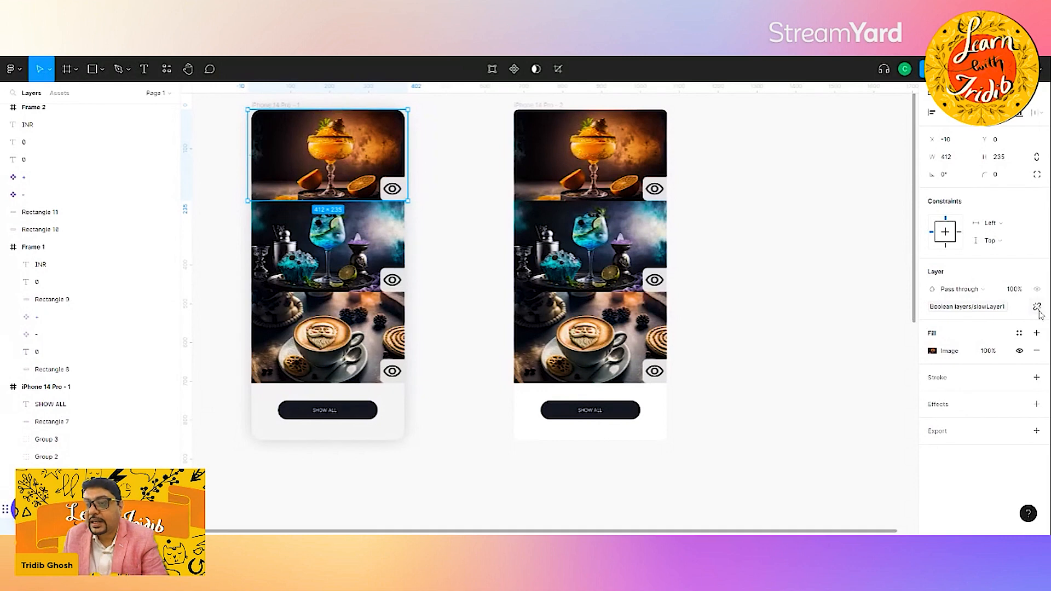
{"action": "left_click", "coordinate": [760, 191]}
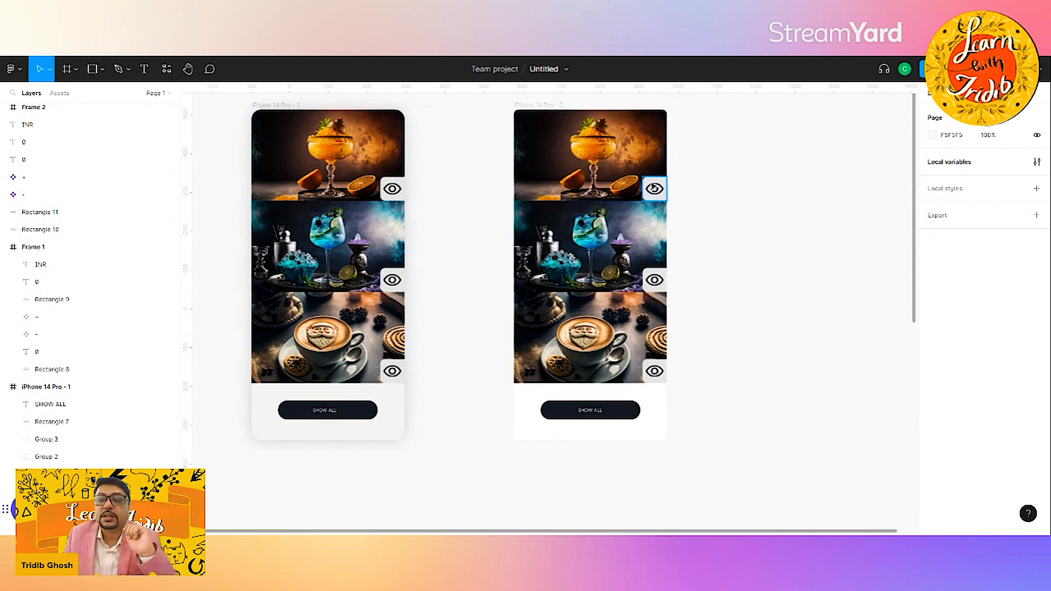
Toggle the visibility of the orange cocktail image in the iPhone 14 Pro - 2 frame off and back on
{"action": "left_click", "coordinate": [629, 141]}
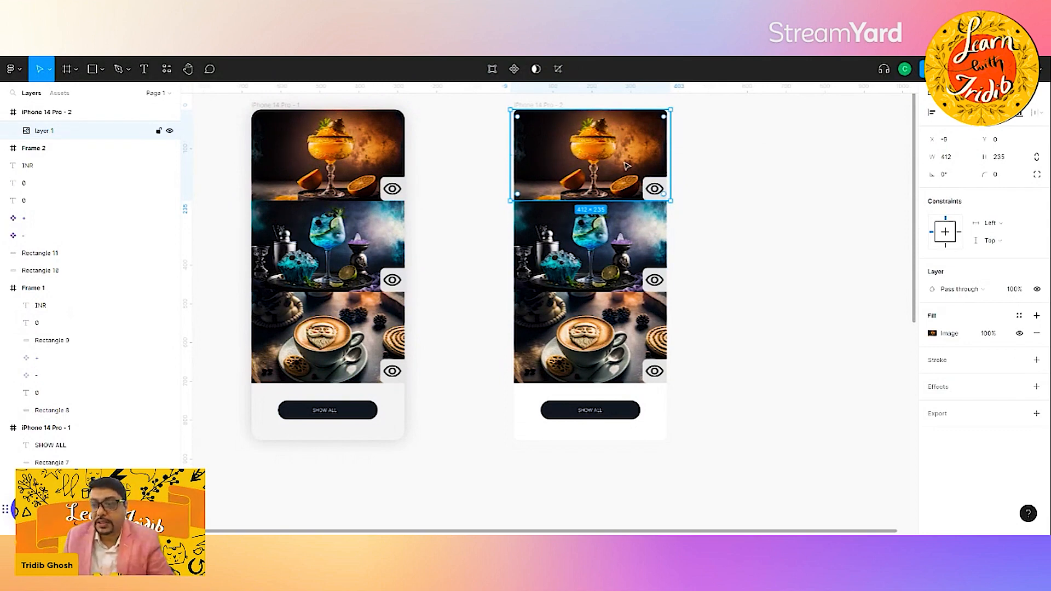
{"action": "left_click", "coordinate": [1038, 291]}
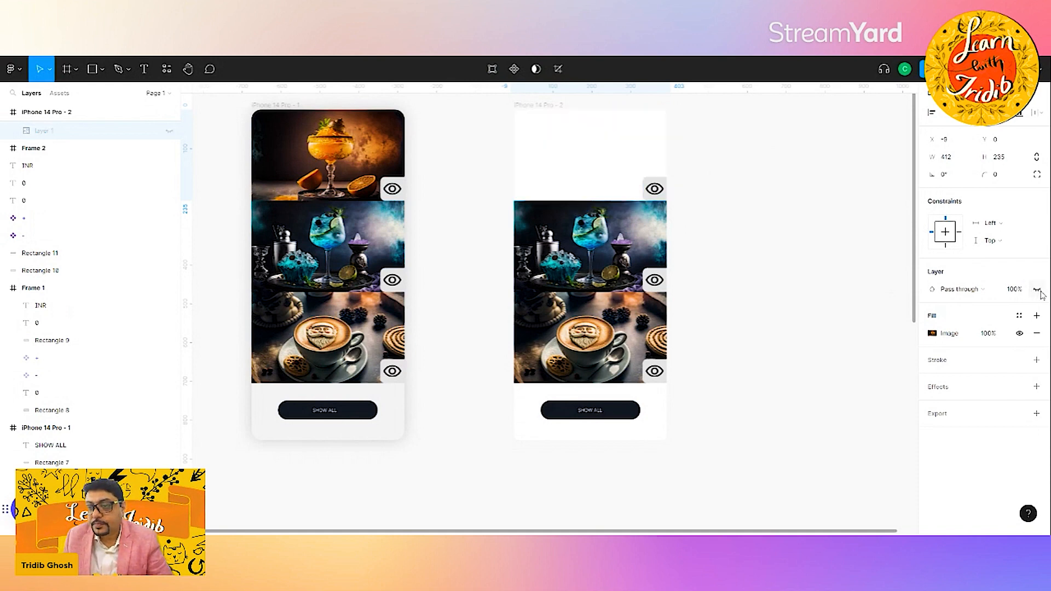
{"action": "left_click", "coordinate": [1038, 290]}
{"action": "right_click", "coordinate": [1040, 291]}
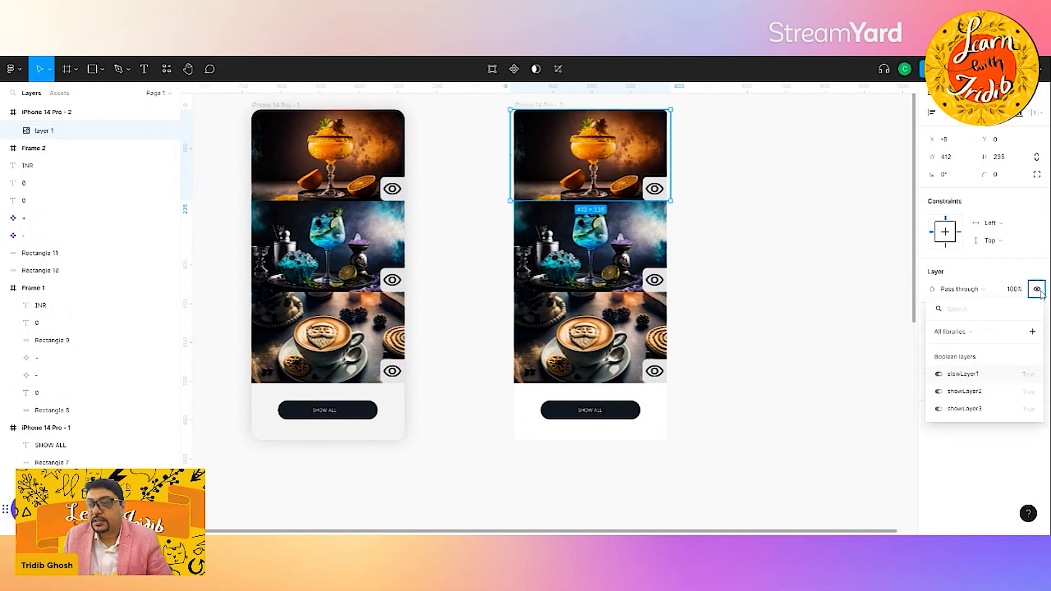
{"action": "left_click", "coordinate": [1025, 267]}
{"action": "left_click", "coordinate": [1037, 290]}
{"action": "left_click", "coordinate": [1038, 291]}
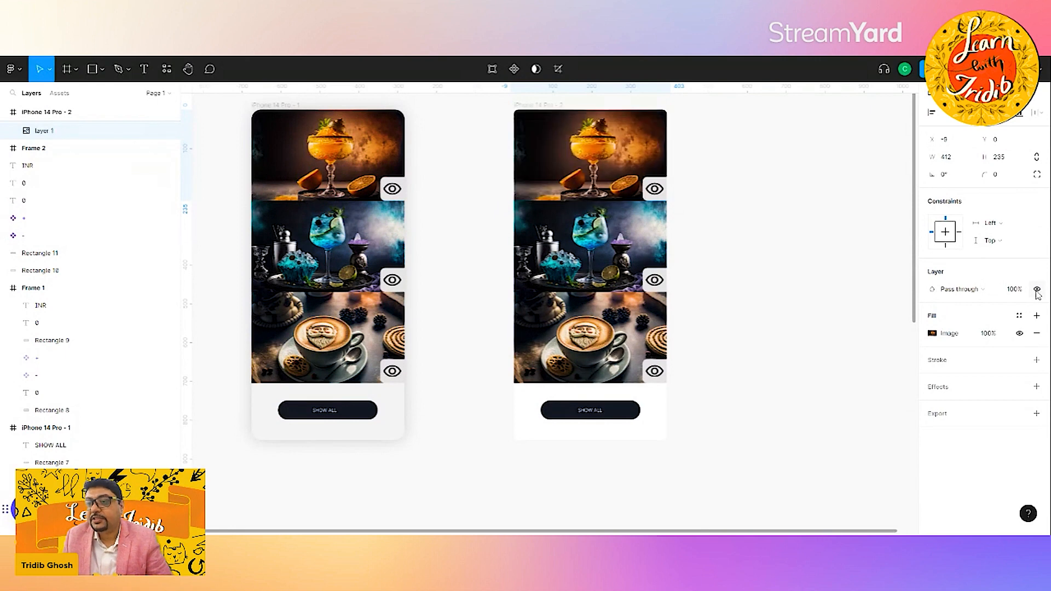
{"action": "left_click", "coordinate": [1037, 291]}
{"action": "left_click", "coordinate": [1037, 291]}
{"action": "left_click", "coordinate": [1037, 291]}
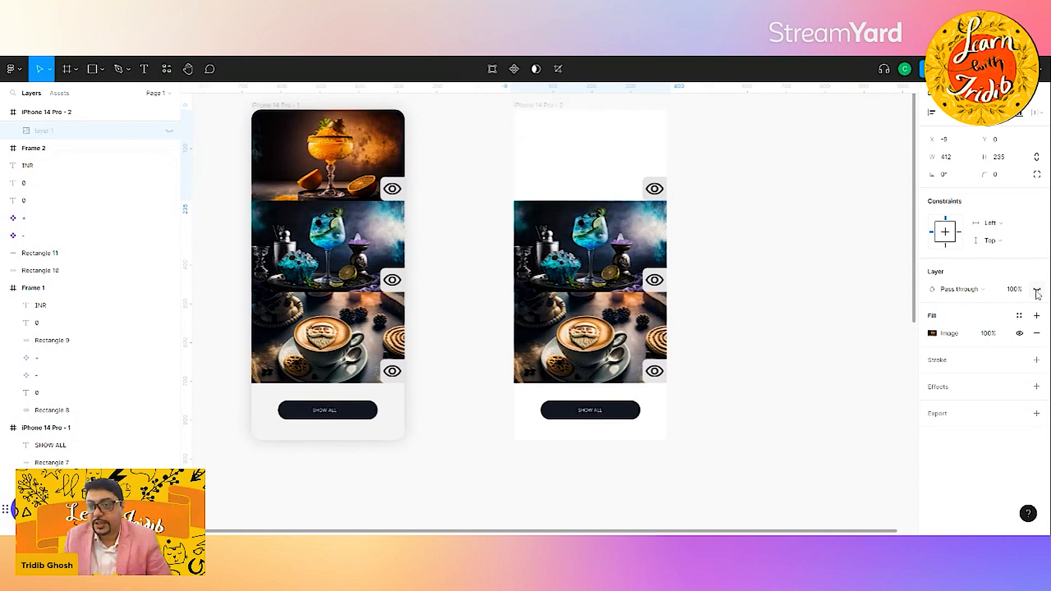
{"action": "left_click", "coordinate": [1037, 291]}
Bind the new frame's orange cocktail image visibility to the slowLayer1 variable and the blue cocktail image visibility to showLayer2
{"action": "right_click", "coordinate": [1037, 292]}
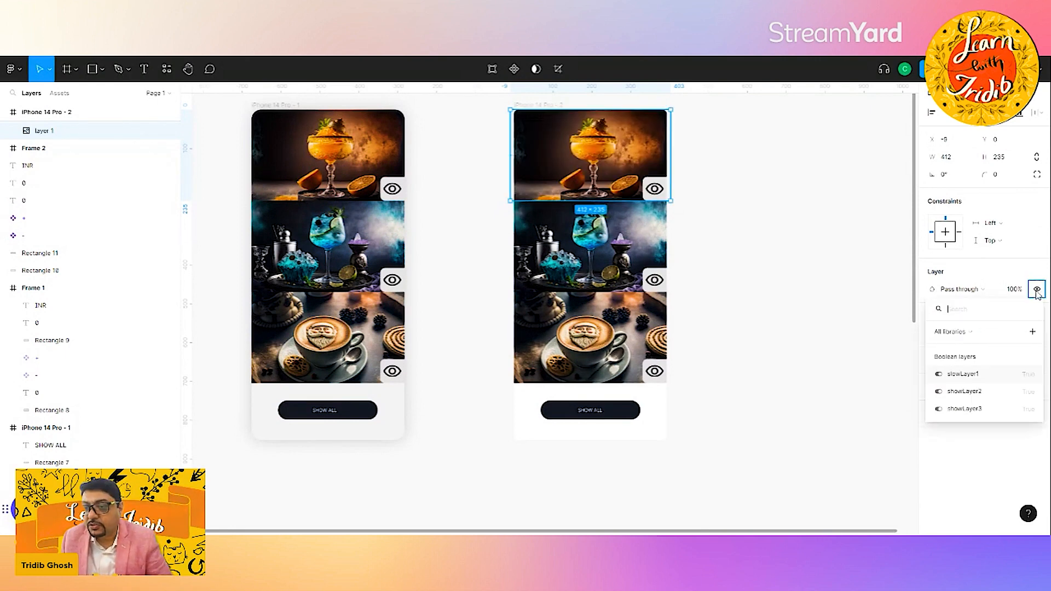
{"action": "left_click", "coordinate": [963, 375]}
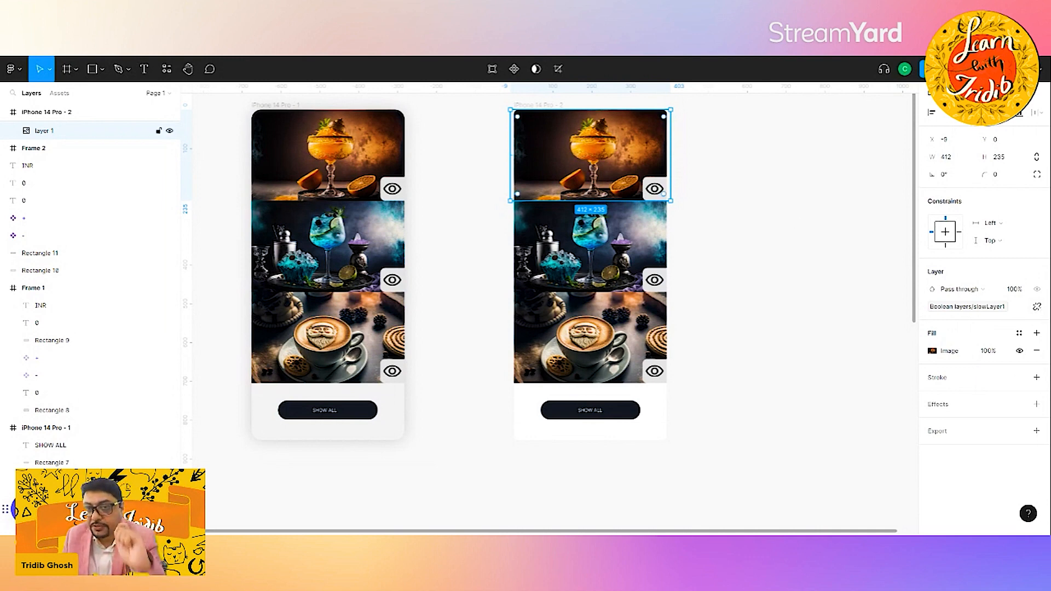
{"action": "left_click_drag", "start_coordinate": [590, 156], "coordinate": [590, 247]}
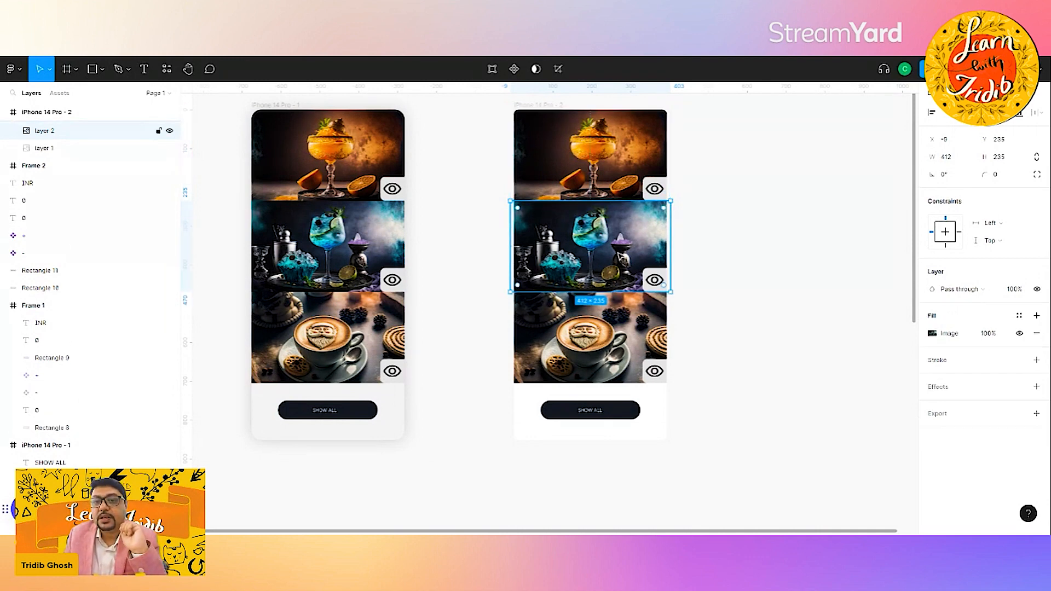
{"action": "right_click", "coordinate": [1037, 289]}
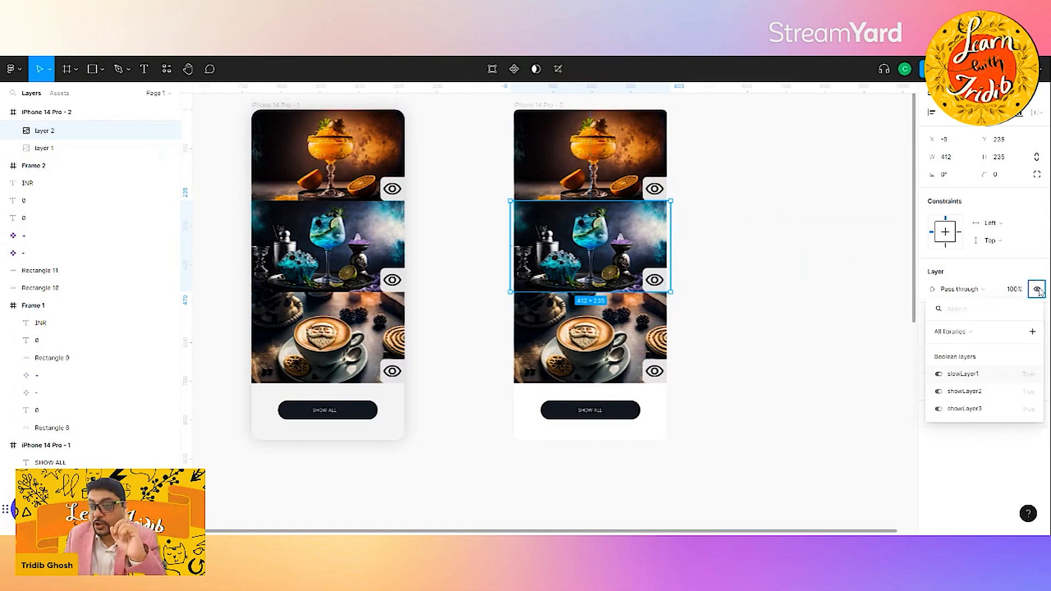
{"action": "left_click", "coordinate": [969, 391]}
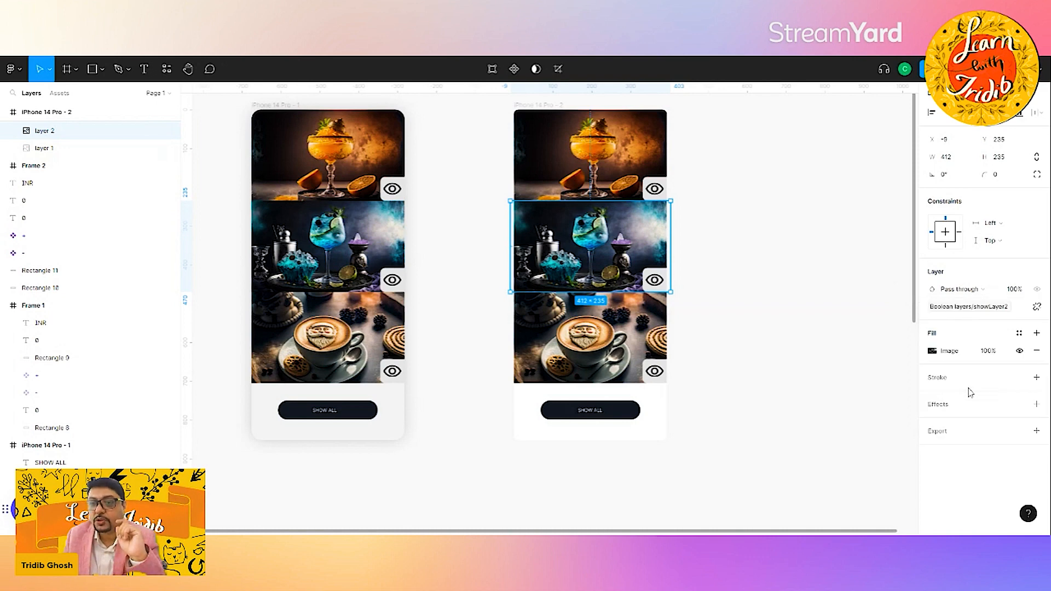
Bind the visibility of the coffee image in the iPhone 14 Pro - 2 frame to the showLayer3 variable
{"action": "key", "text": "ctrl+d"}
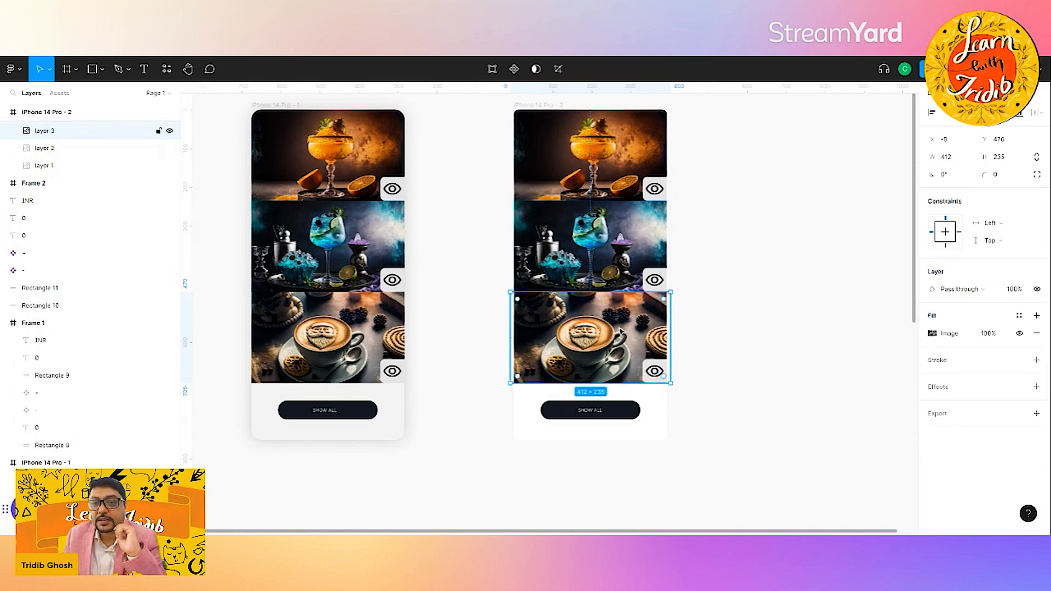
{"action": "right_click", "coordinate": [1037, 290]}
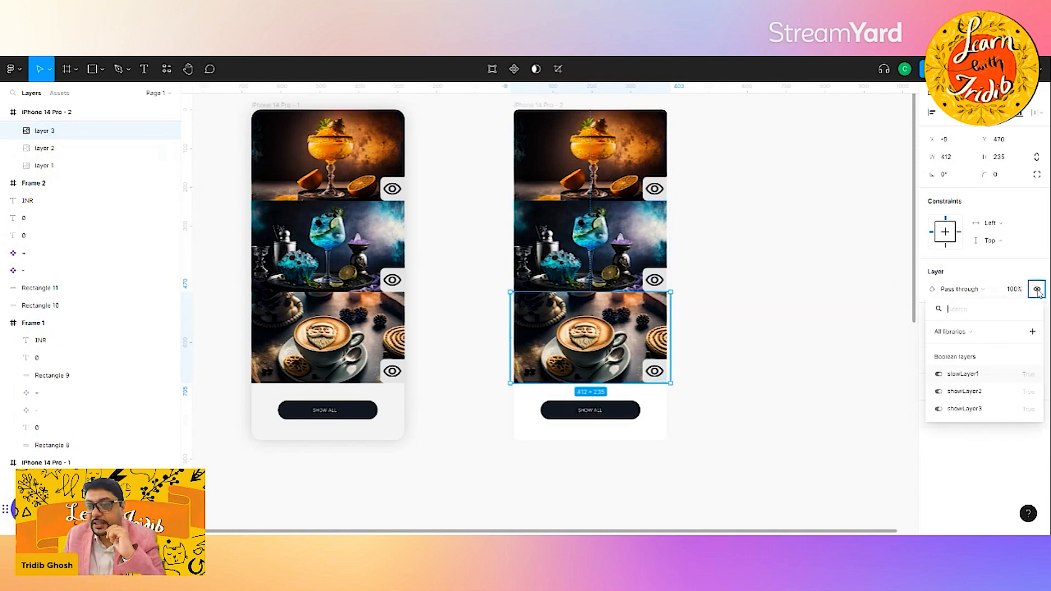
{"action": "left_click", "coordinate": [968, 408]}
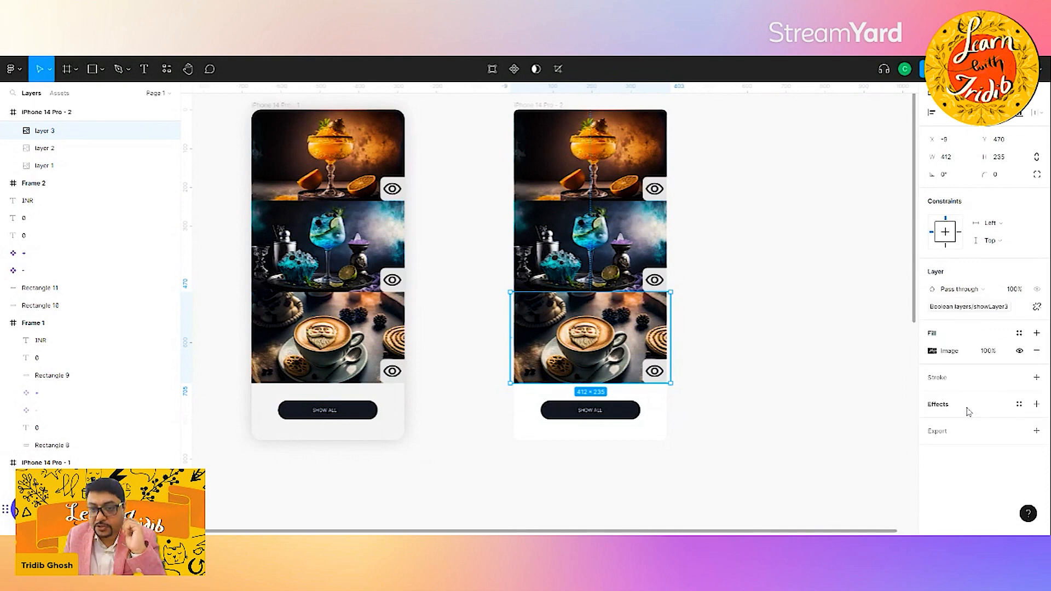
Check the visibility variable bindings of the orange cocktail, blue cocktail and coffee images in the iPhone 14 Pro - 2 frame
{"action": "left_click", "coordinate": [836, 348]}
{"action": "left_click", "coordinate": [586, 168]}
{"action": "left_click", "coordinate": [581, 247]}
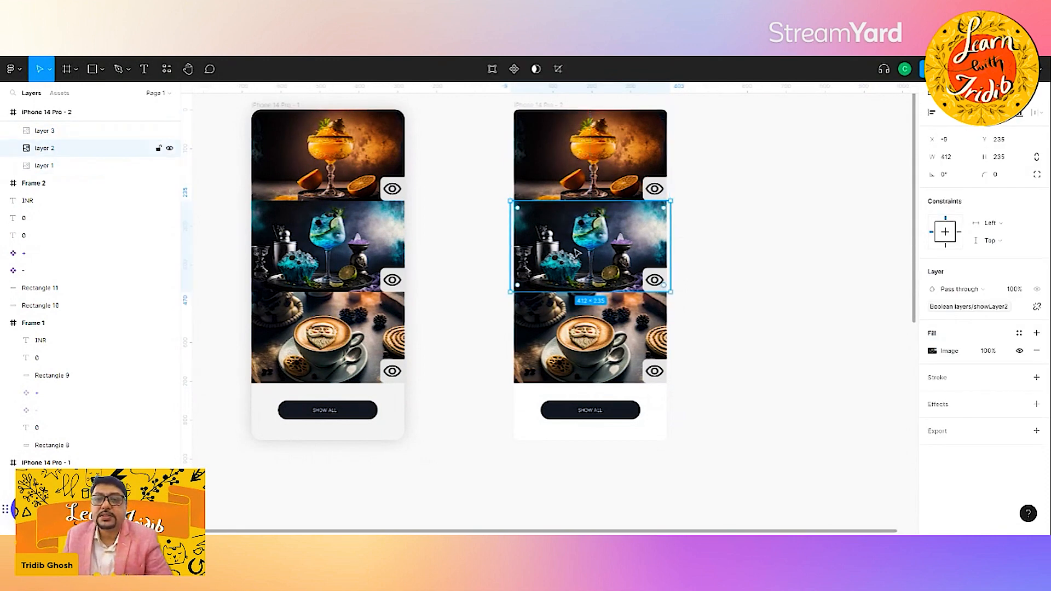
{"action": "left_click", "coordinate": [580, 325]}
{"action": "left_click", "coordinate": [571, 232]}
{"action": "left_click", "coordinate": [570, 171]}
{"action": "left_click", "coordinate": [580, 247]}
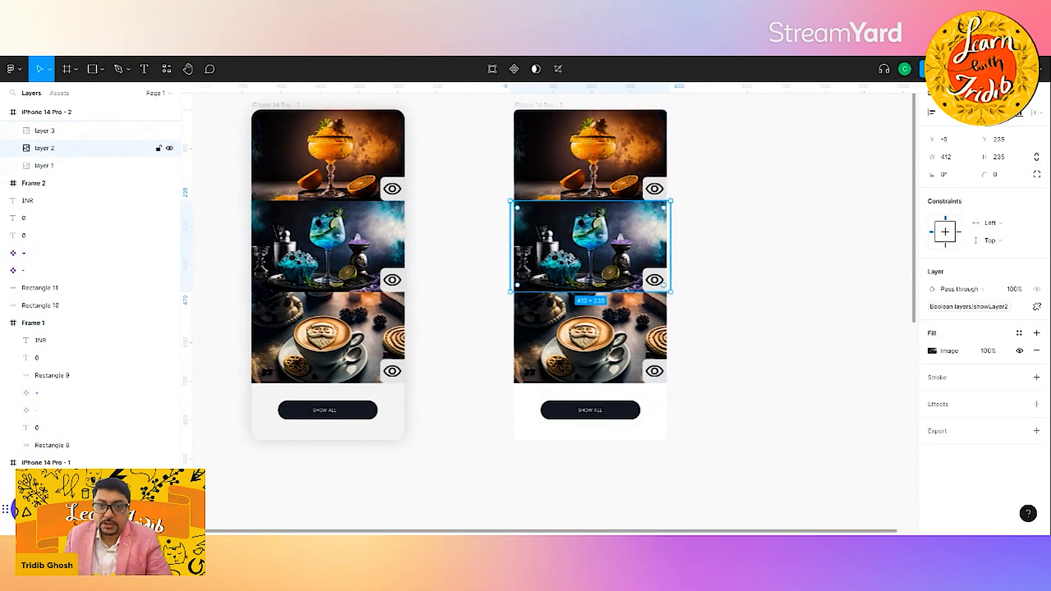
{"action": "left_click", "coordinate": [580, 329]}
{"action": "left_click", "coordinate": [577, 244]}
{"action": "left_click", "coordinate": [579, 328]}
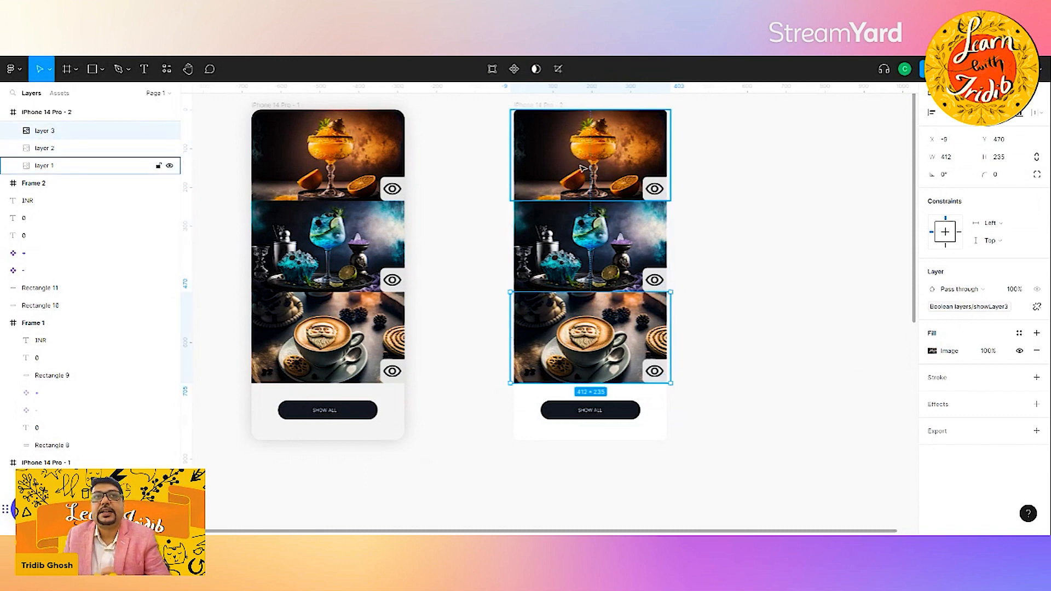
{"action": "left_click", "coordinate": [730, 178]}
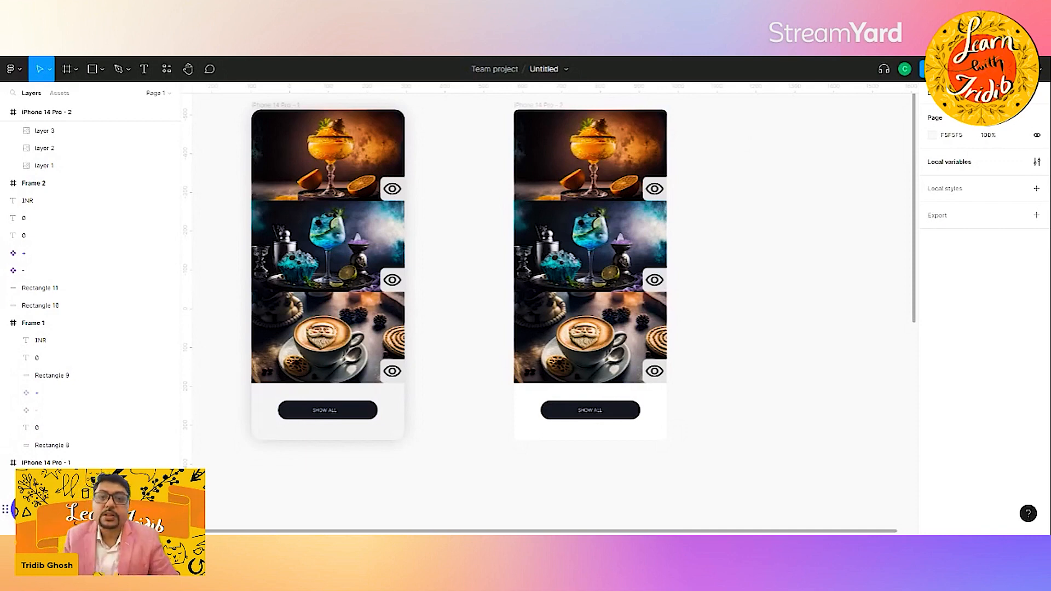
Examine the prototype on-click conditional interactions of the orange and blue cocktail images' eye icons in the iPhone 14 Pro - 1 frame
{"action": "left_click", "coordinate": [395, 189]}
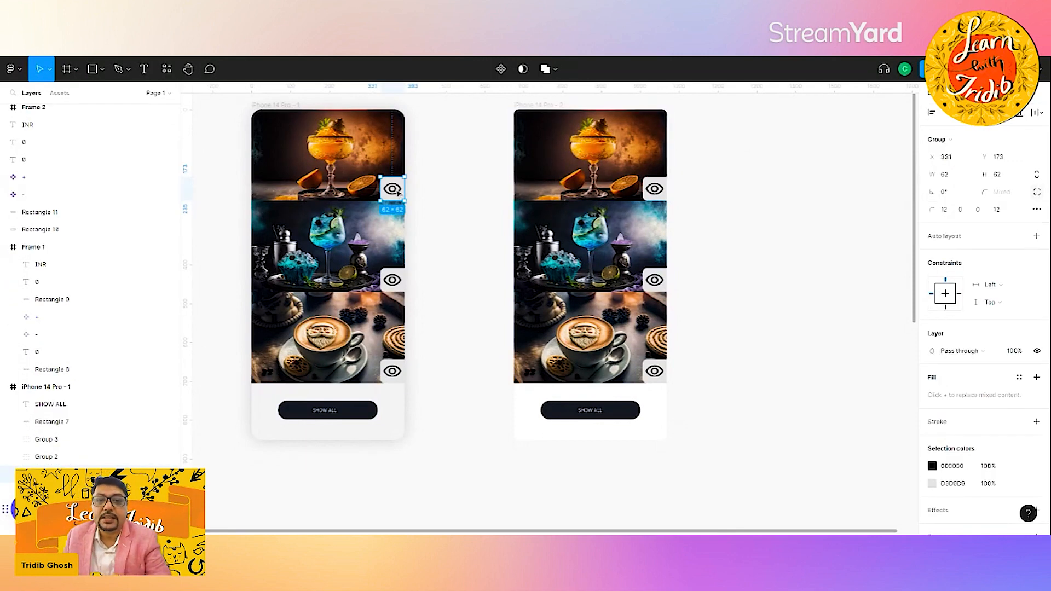
{"action": "left_click", "coordinate": [441, 189]}
{"action": "left_click", "coordinate": [400, 190]}
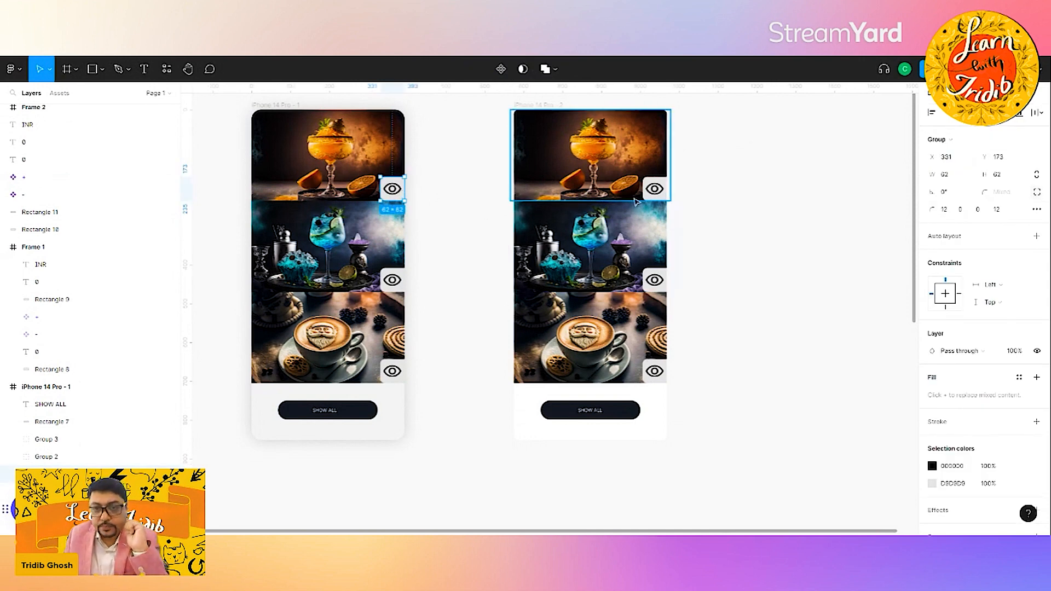
{"action": "left_click", "coordinate": [654, 189]}
{"action": "left_click", "coordinate": [776, 194]}
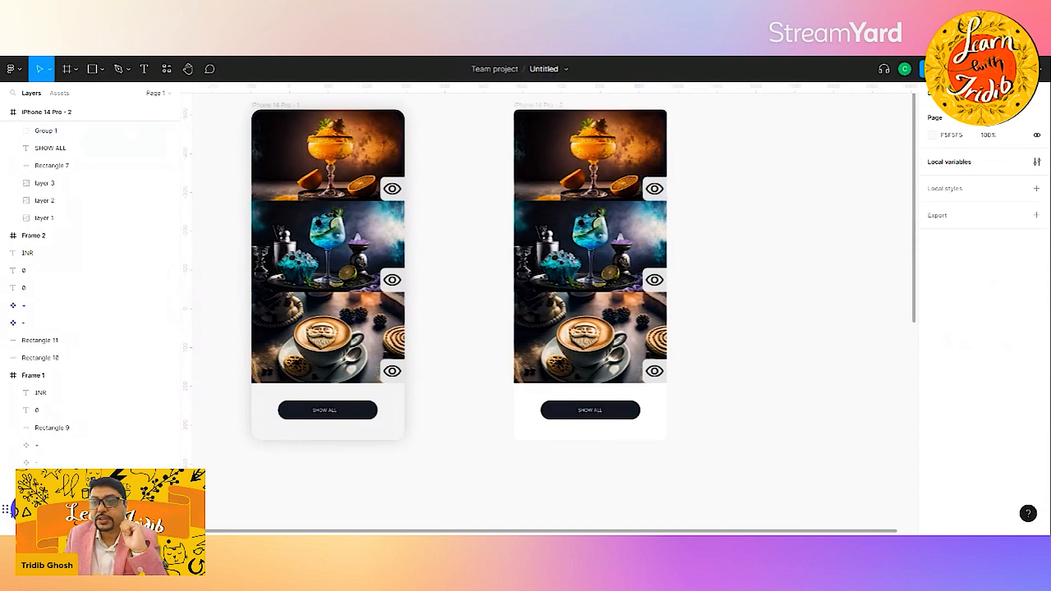
{"action": "left_click", "coordinate": [969, 93]}
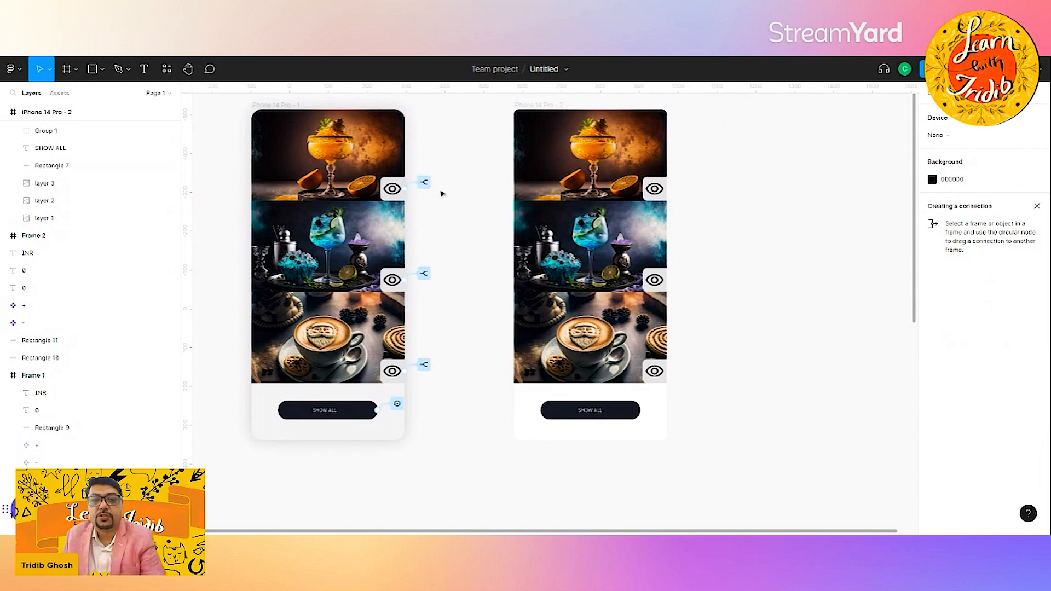
{"action": "left_click", "coordinate": [426, 184]}
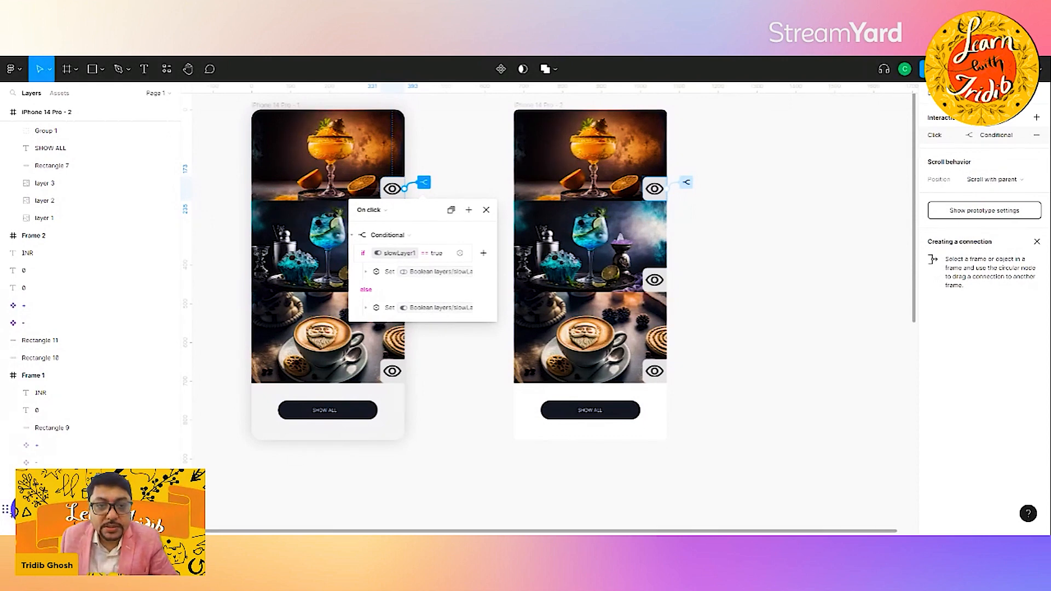
{"action": "left_click", "coordinate": [479, 168]}
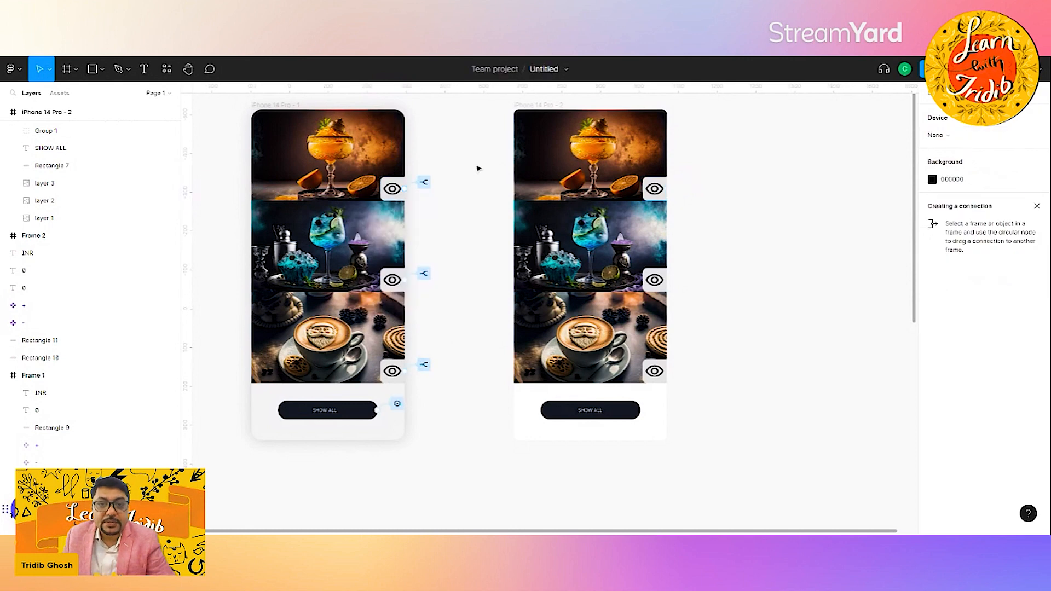
{"action": "left_click", "coordinate": [392, 280]}
{"action": "left_click", "coordinate": [423, 275]}
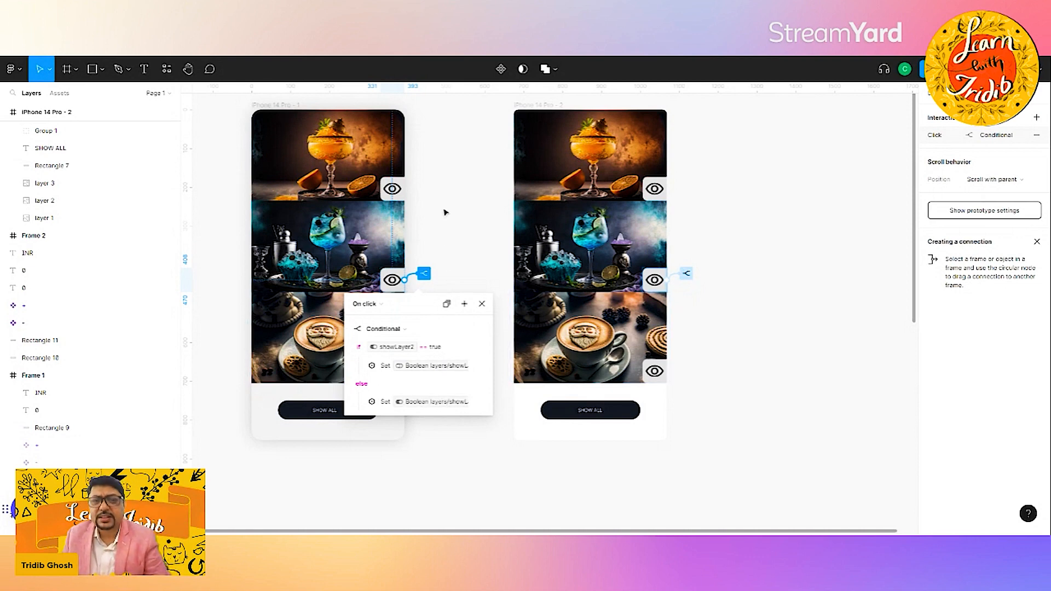
{"action": "left_click", "coordinate": [472, 207]}
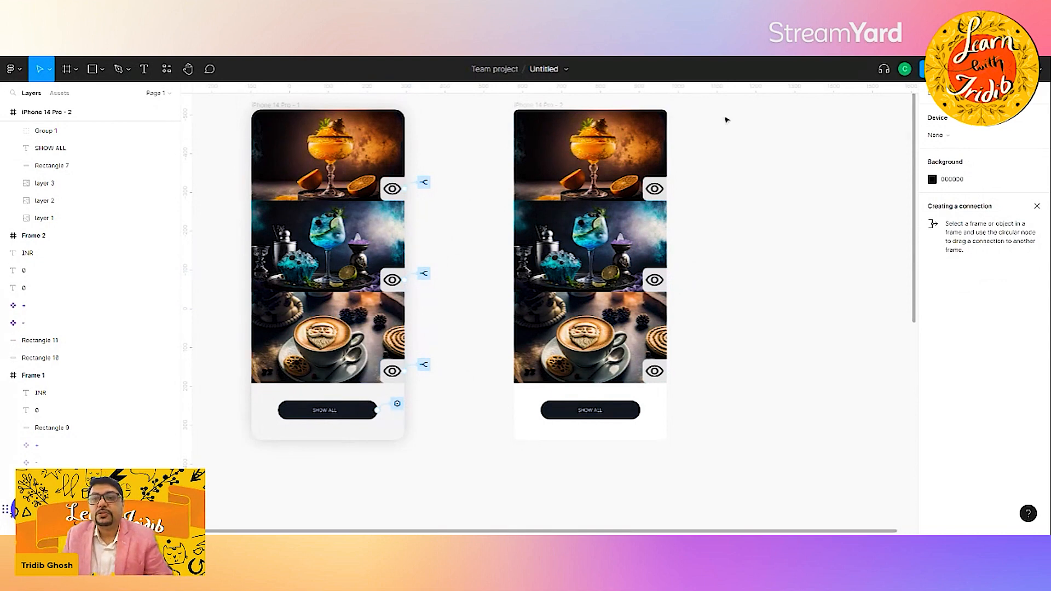
Remove the copied on-click conditional interactions from all three eye icons in the iPhone 14 Pro - 2 frame
{"action": "left_click", "coordinate": [656, 196]}
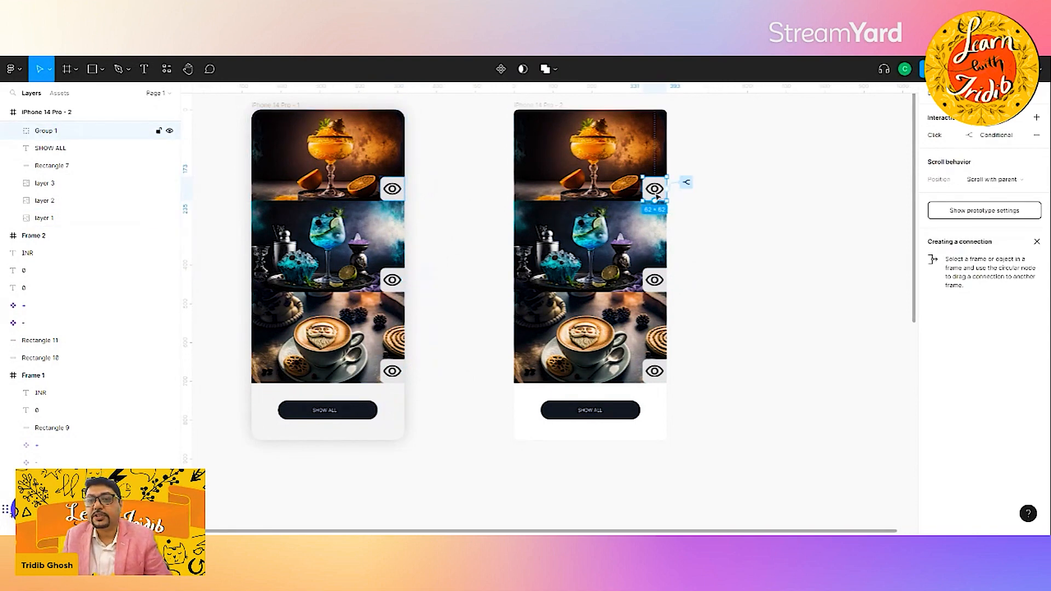
{"action": "left_click", "coordinate": [687, 185]}
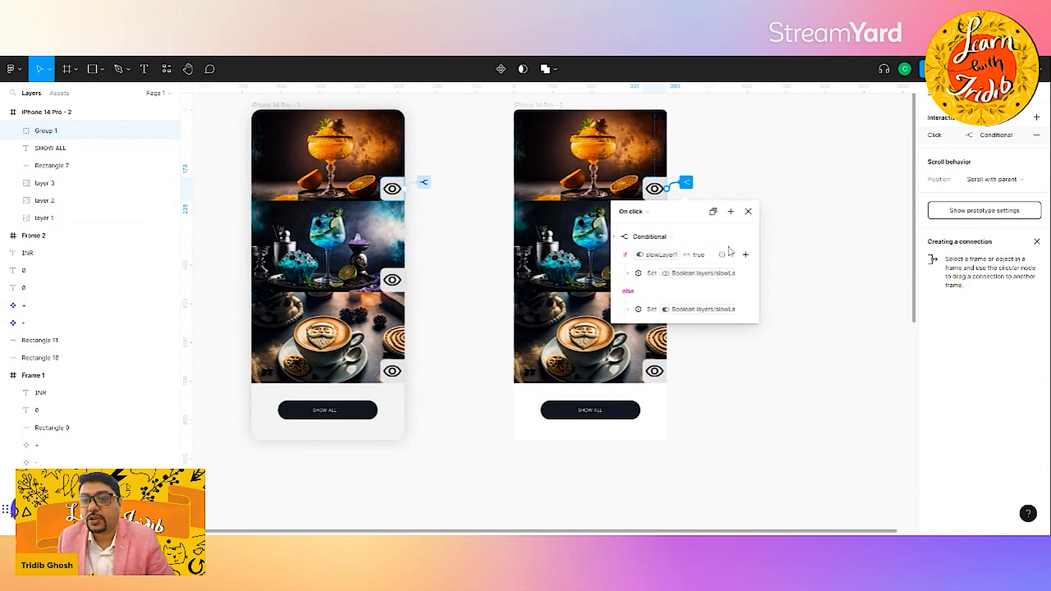
{"action": "left_click", "coordinate": [646, 240]}
{"action": "left_click", "coordinate": [813, 238]}
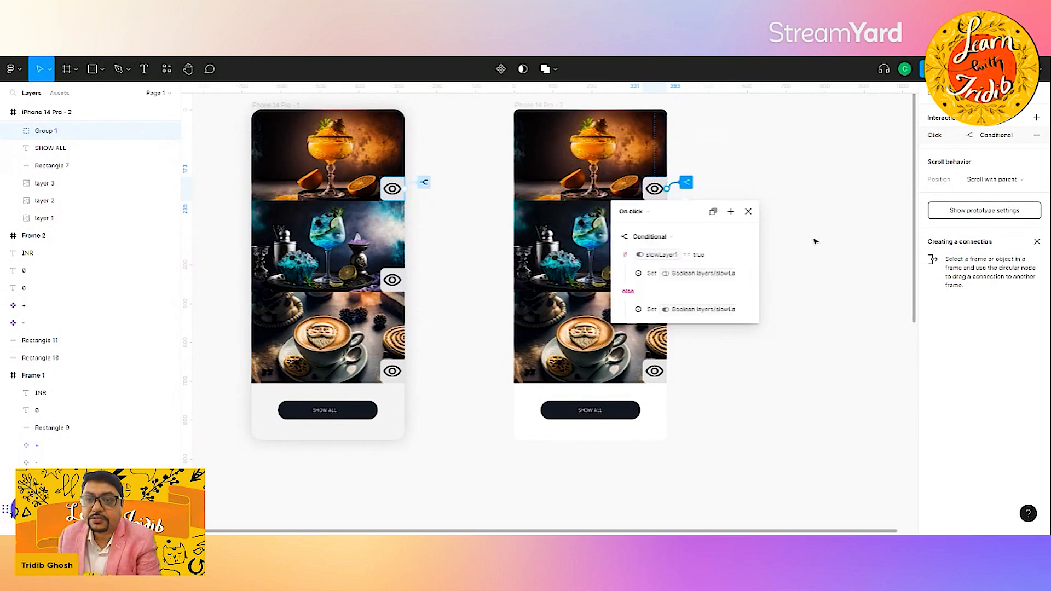
{"action": "left_click", "coordinate": [1035, 136]}
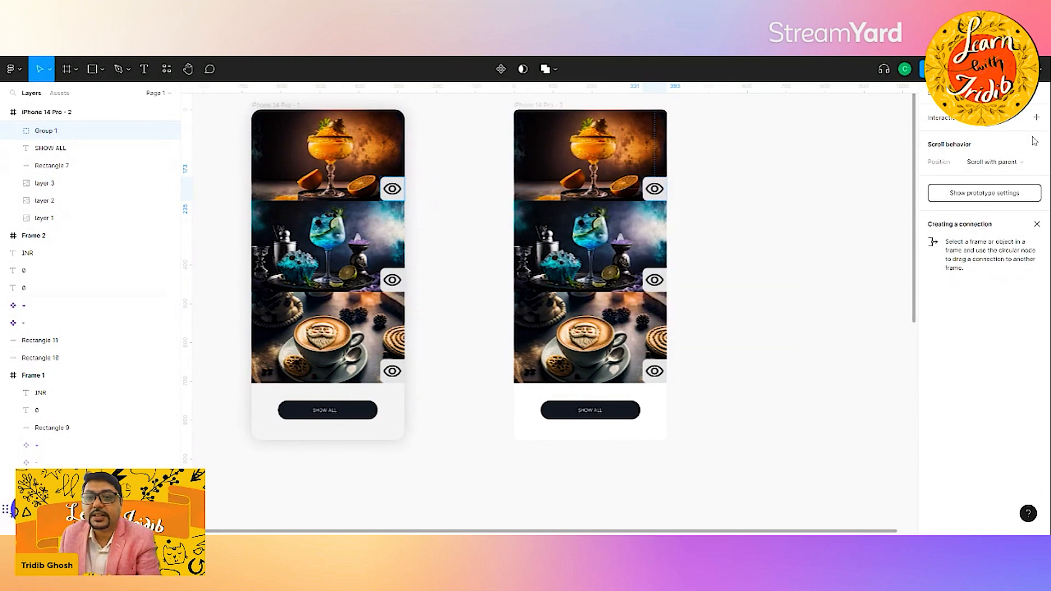
{"action": "left_click", "coordinate": [654, 282]}
{"action": "left_click", "coordinate": [1039, 139]}
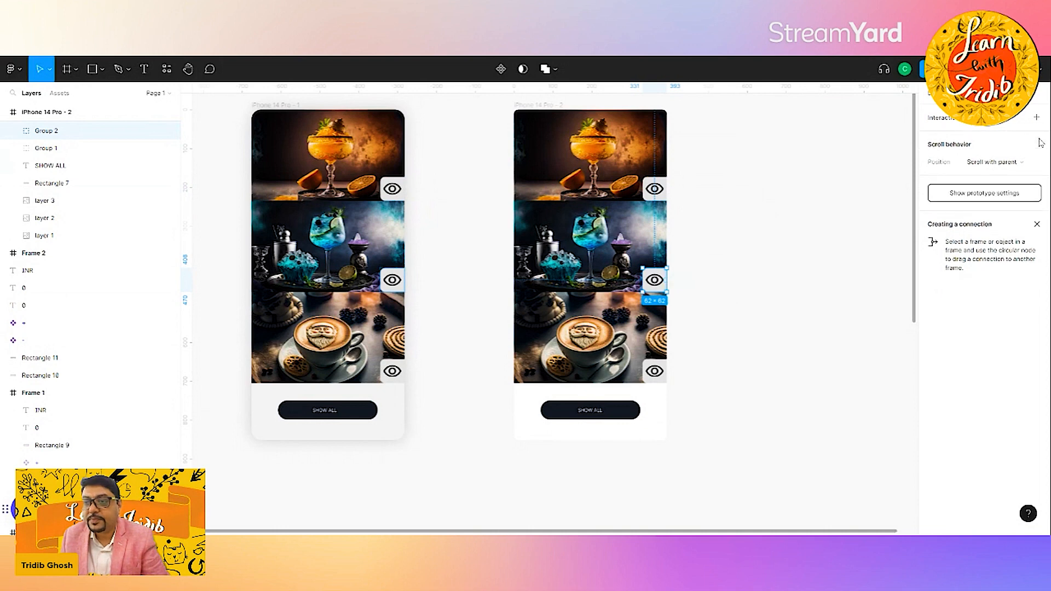
{"action": "left_click", "coordinate": [654, 371]}
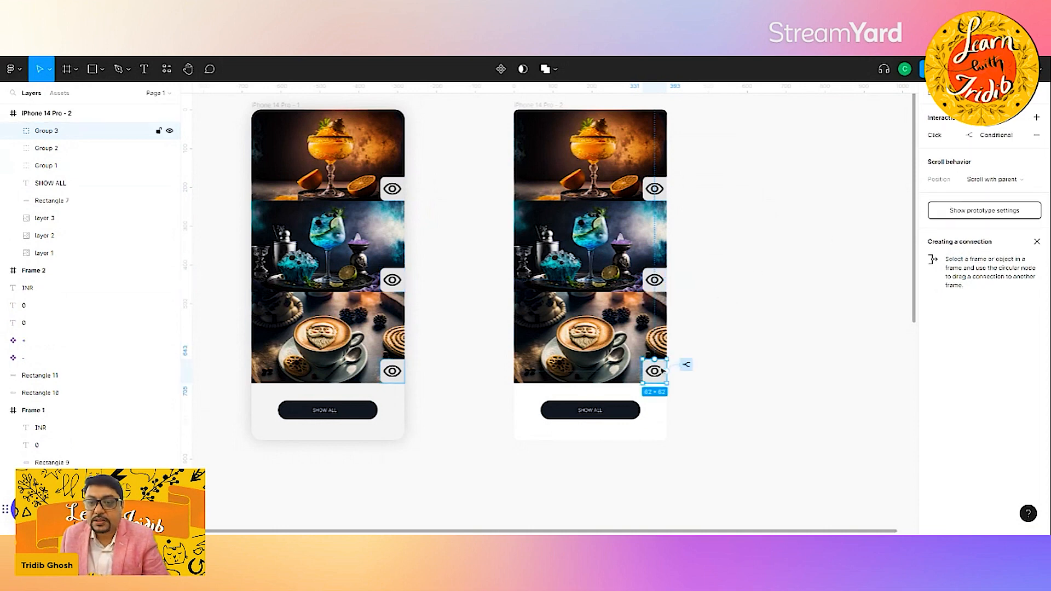
{"action": "left_click", "coordinate": [1038, 140]}
{"action": "left_click", "coordinate": [713, 195]}
Add an on-click Conditional interaction to the orange cocktail image's eye icon in the iPhone 14 Pro - 2 frame
{"action": "left_click", "coordinate": [651, 200]}
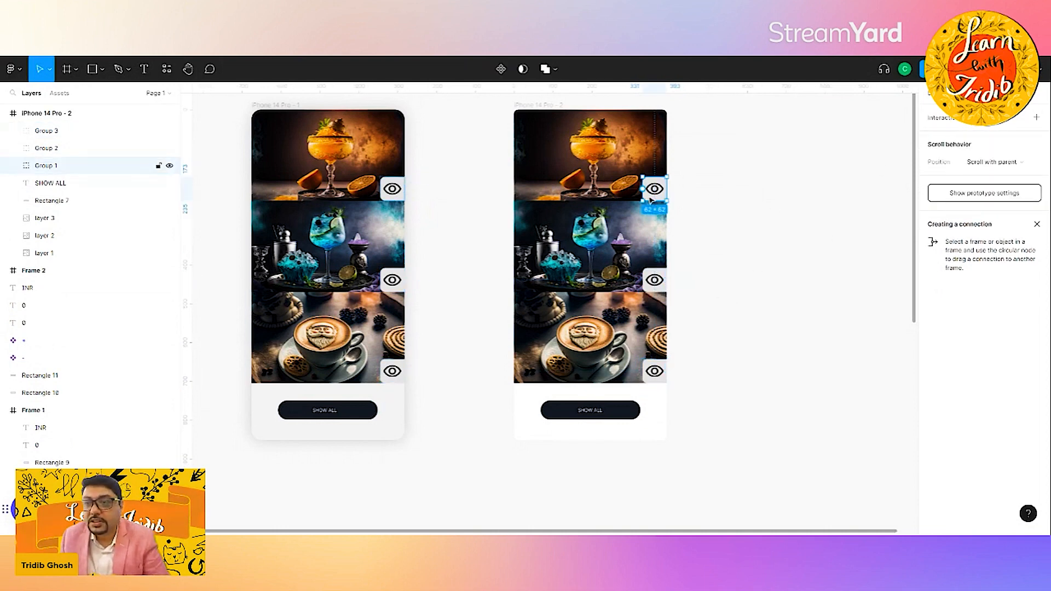
{"action": "left_click", "coordinate": [949, 121]}
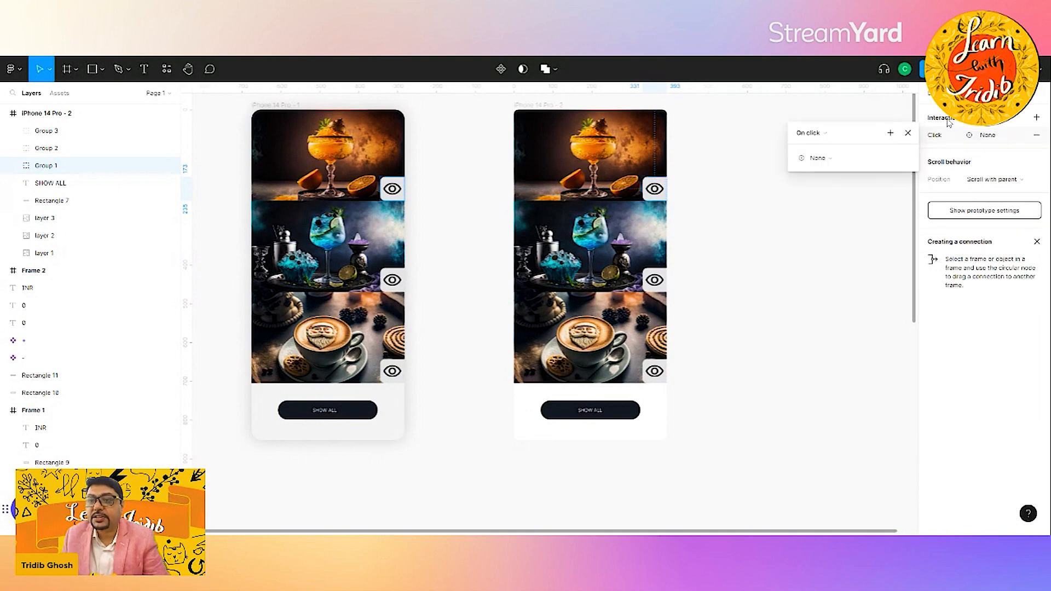
{"action": "left_click", "coordinate": [845, 159]}
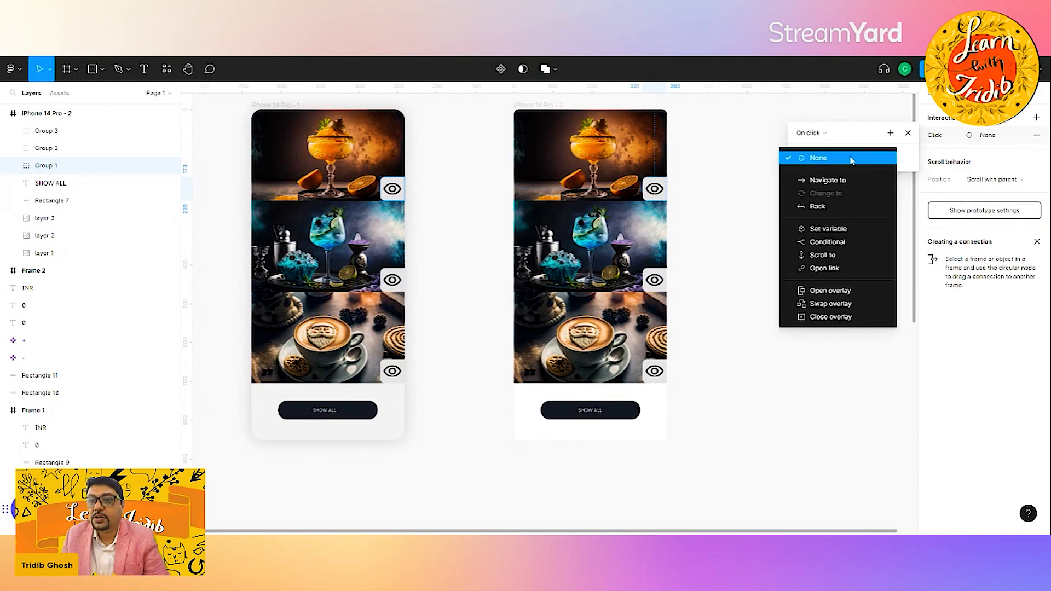
{"action": "left_click", "coordinate": [836, 242]}
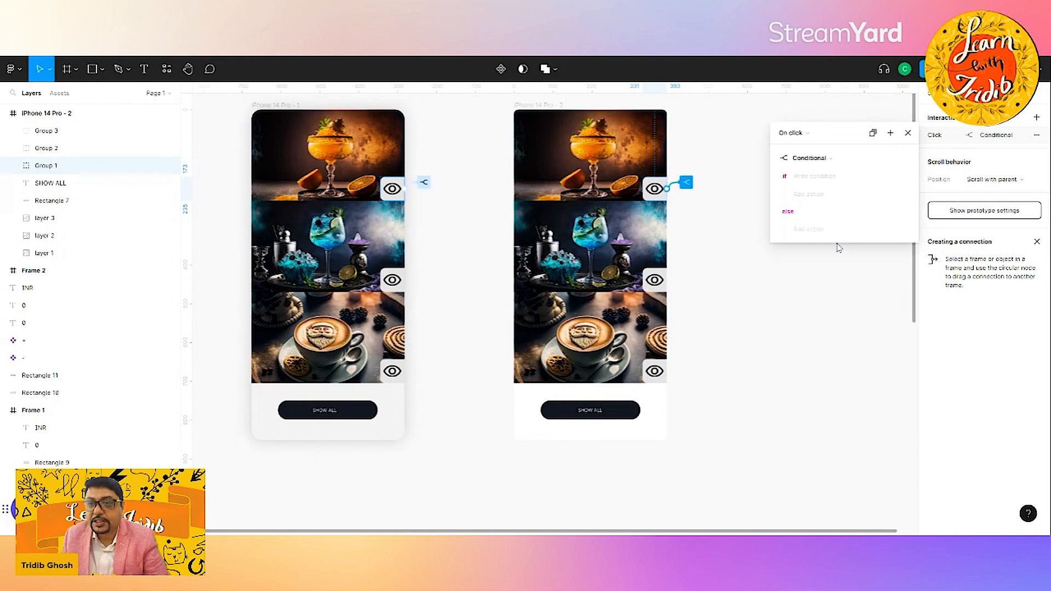
Set the conditional's if expression to slowLayer1 == true
{"action": "left_click", "coordinate": [823, 179]}
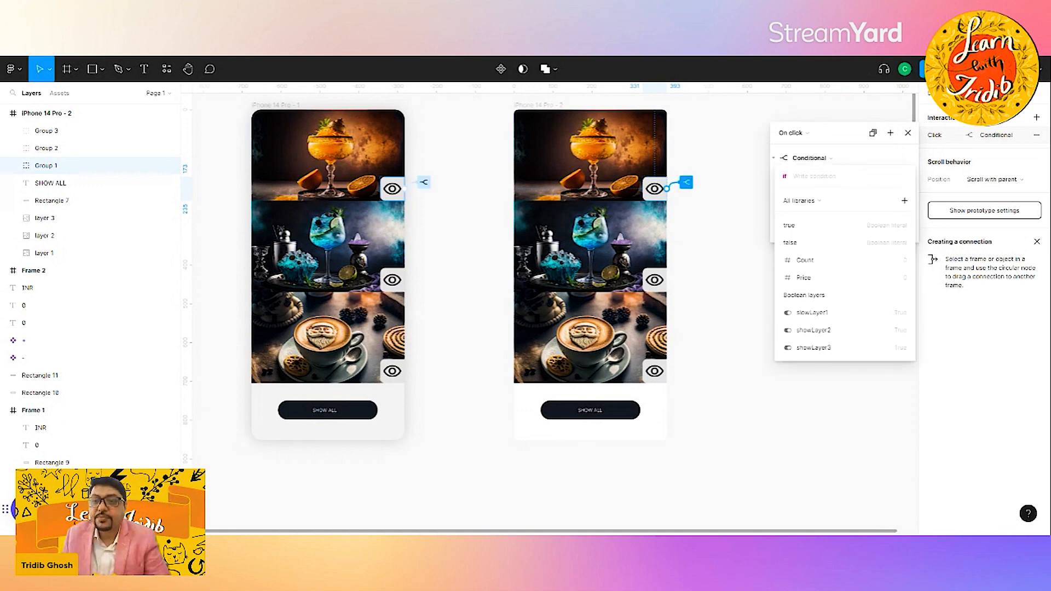
{"action": "left_click", "coordinate": [810, 313]}
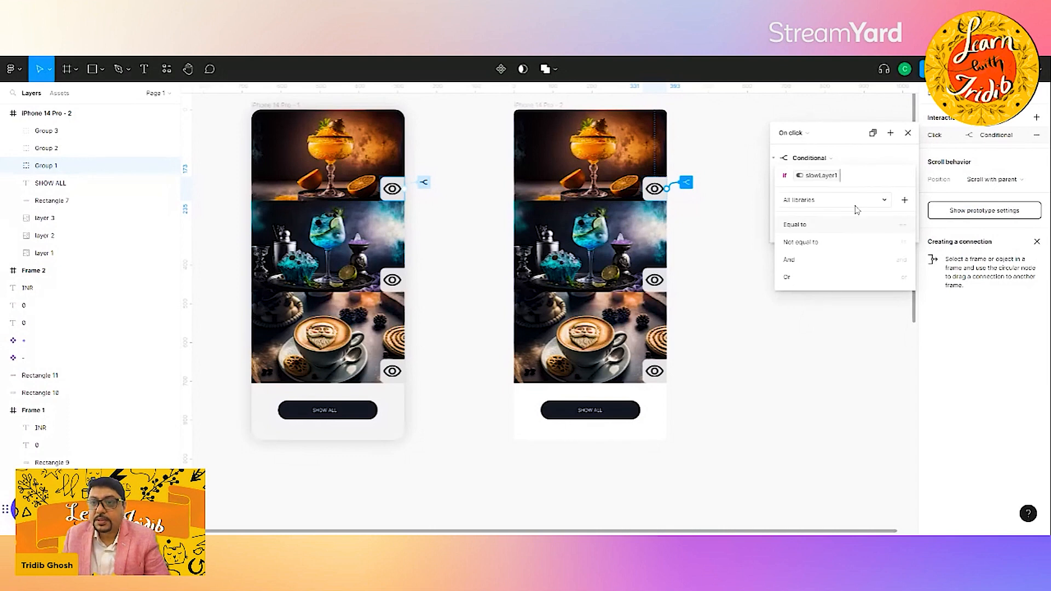
{"action": "type", "text": "=="}
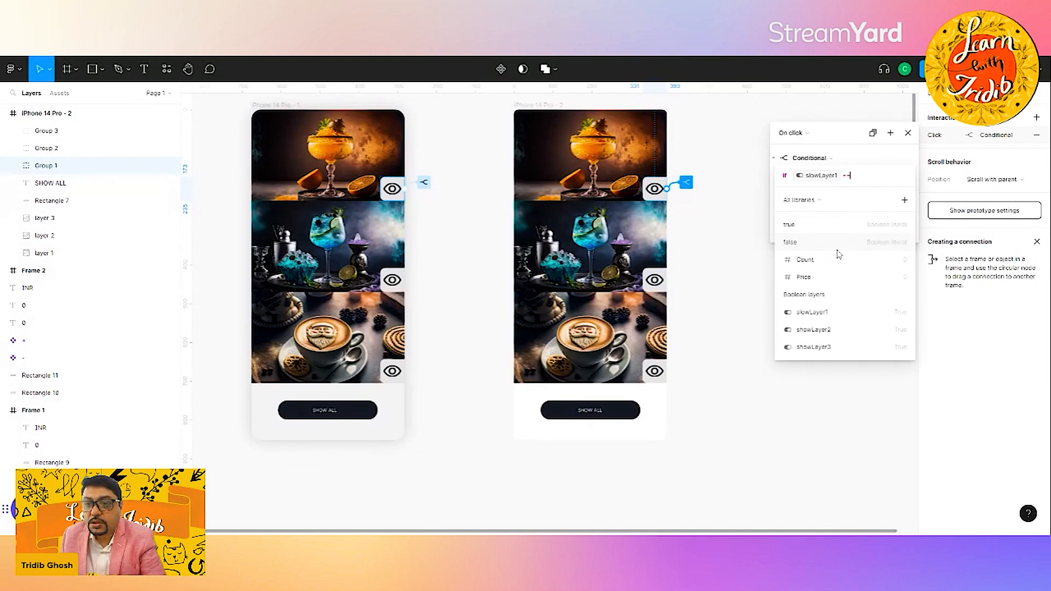
{"action": "left_click", "coordinate": [801, 231]}
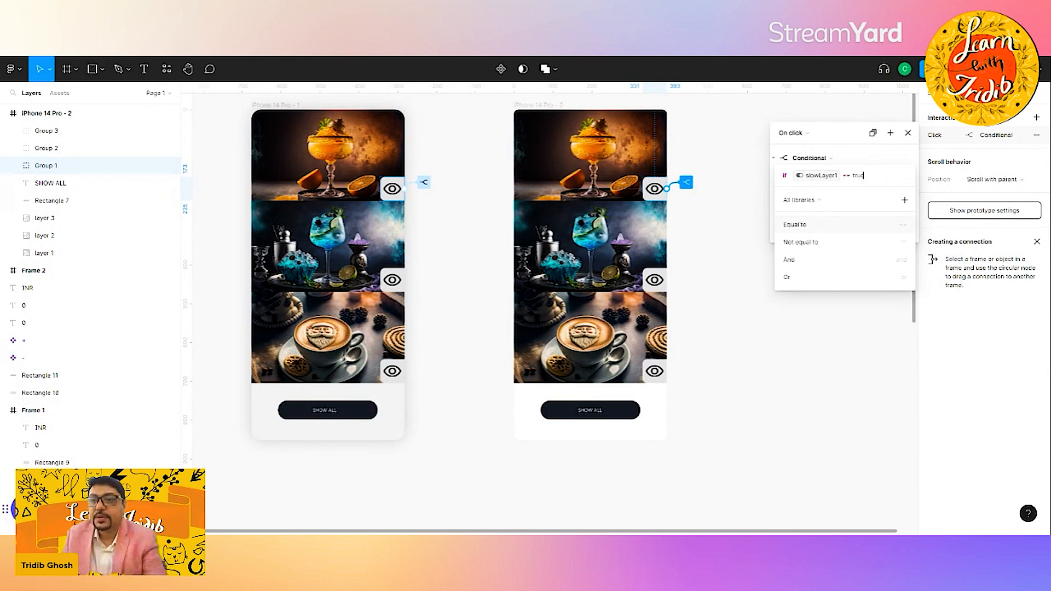
{"action": "key", "text": "Return"}
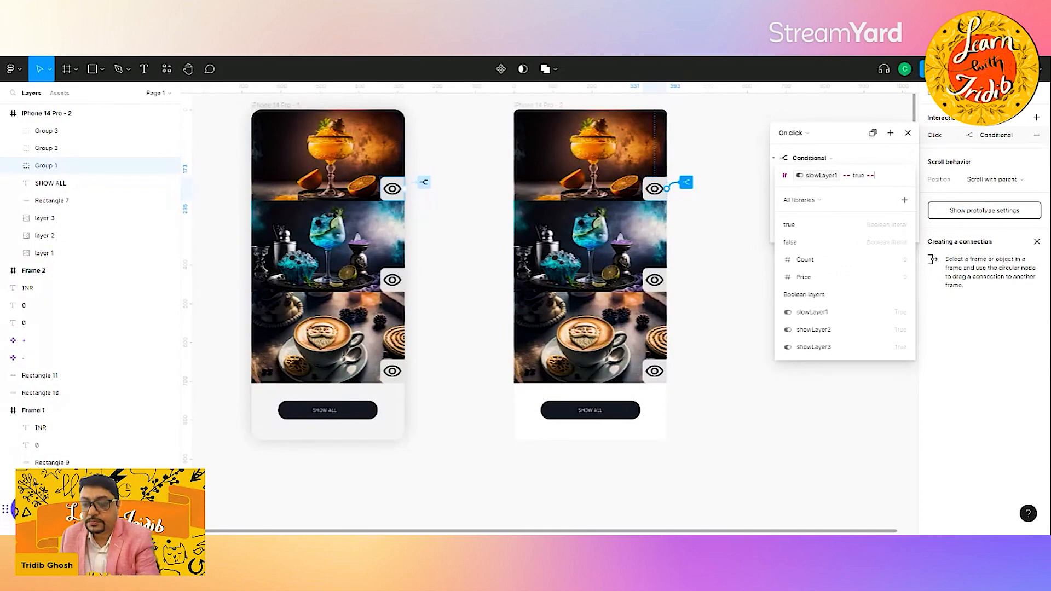
{"action": "key", "text": "BackSpace"}
{"action": "key", "text": "BackSpace"}
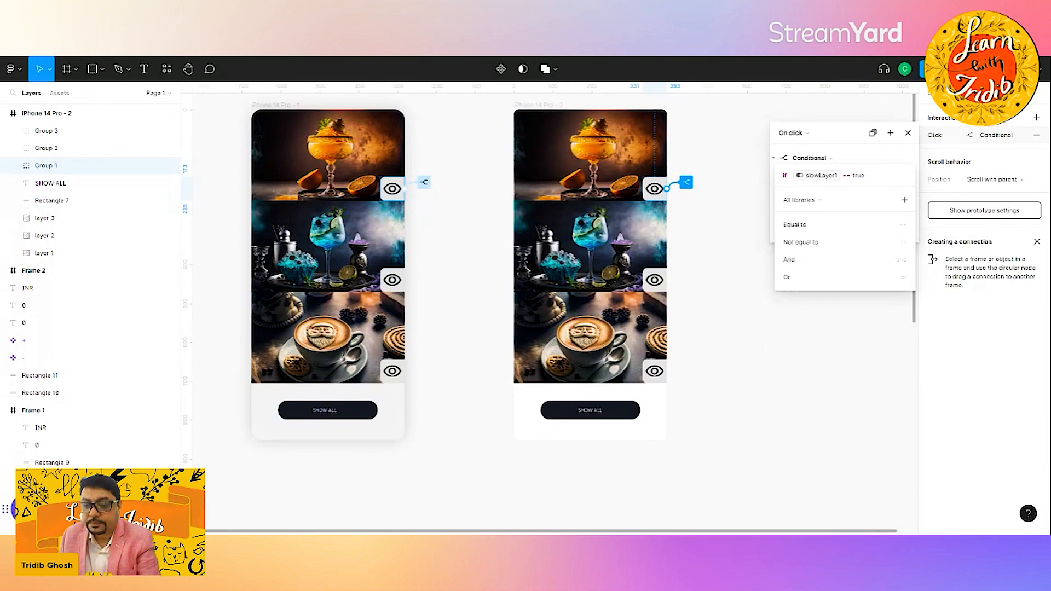
{"action": "key", "text": "Escape"}
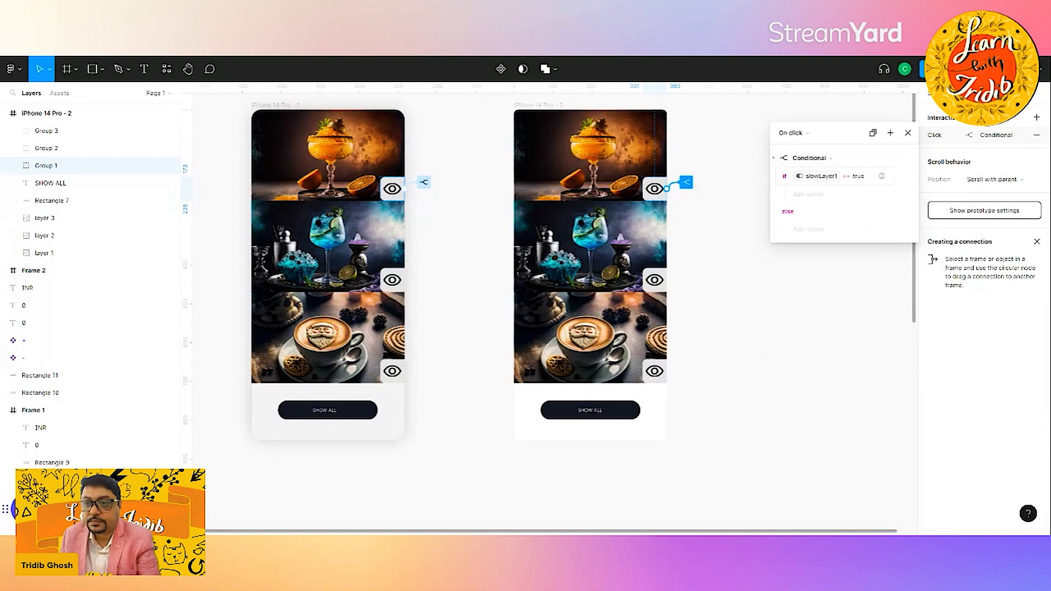
{"action": "left_click", "coordinate": [885, 179]}
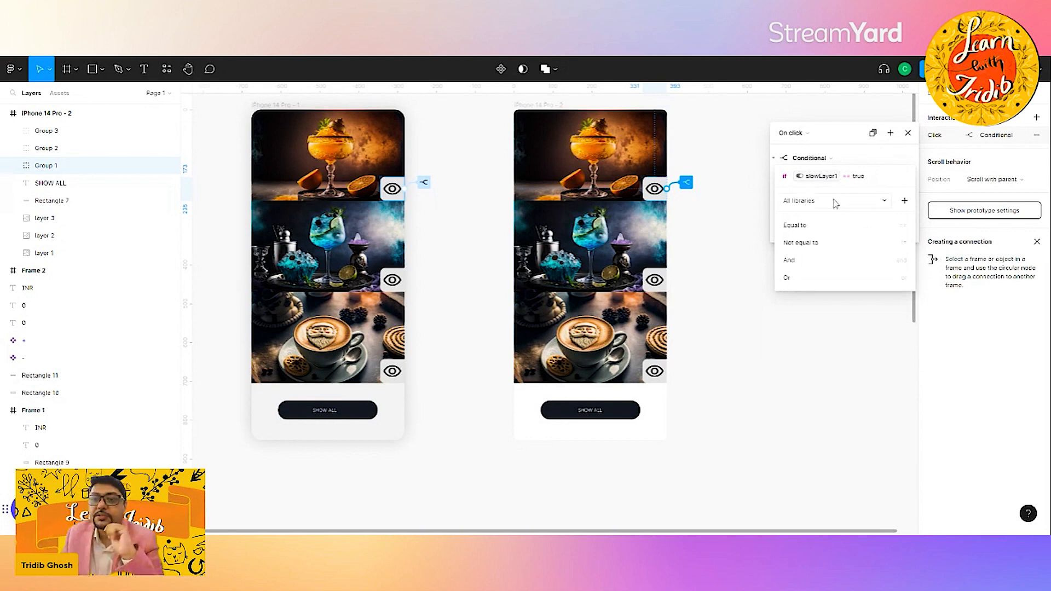
{"action": "key", "text": "Return"}
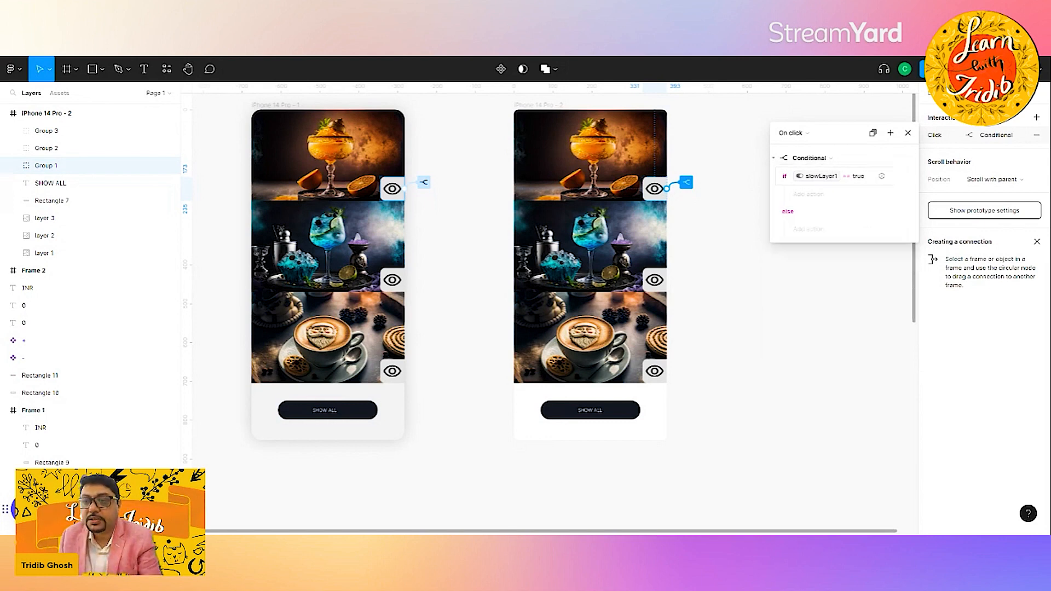
{"action": "left_click", "coordinate": [877, 180]}
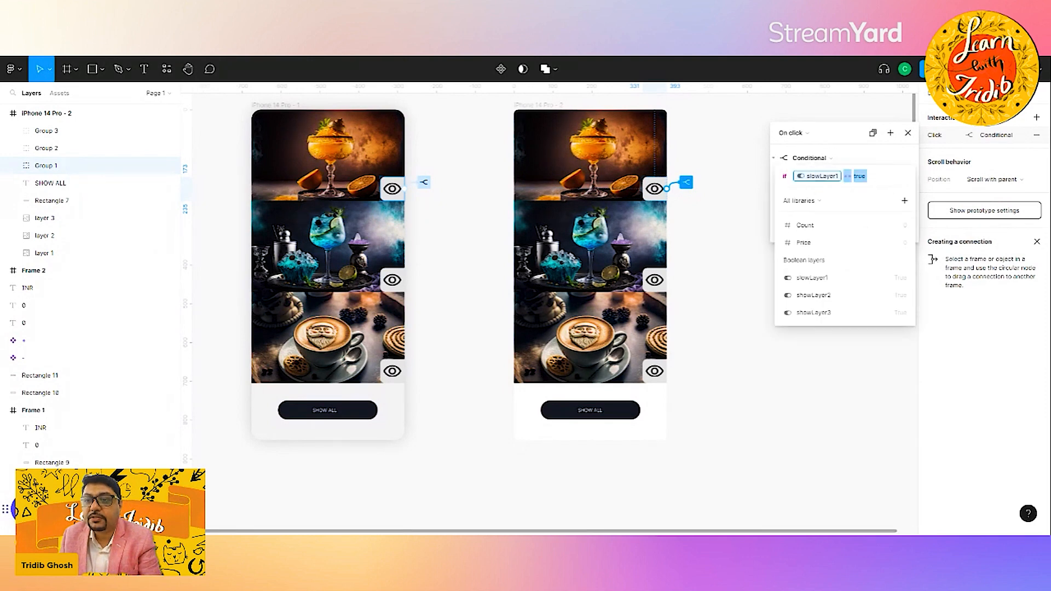
{"action": "left_click", "coordinate": [837, 201]}
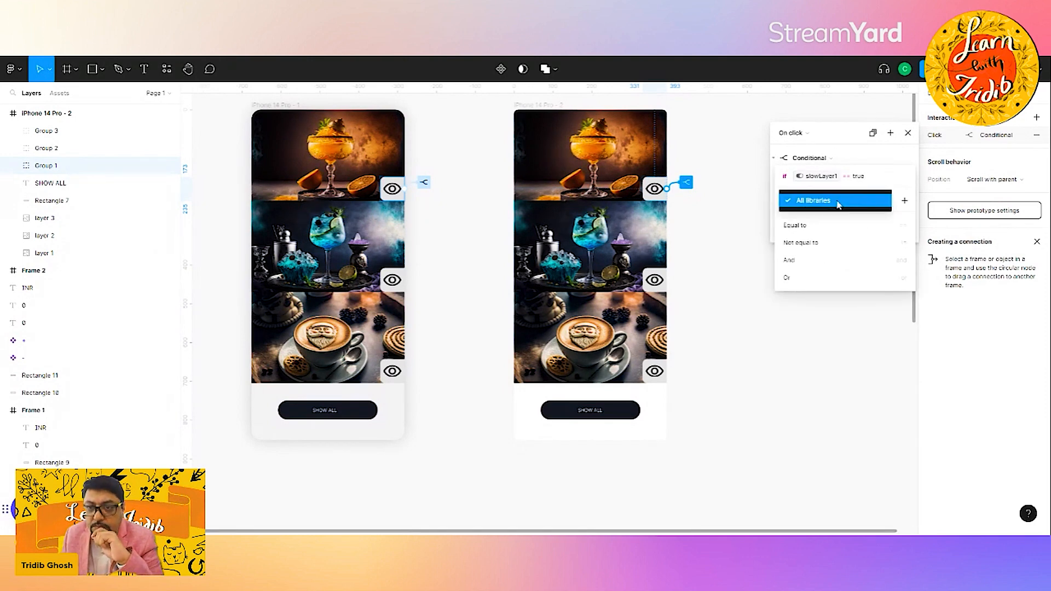
{"action": "left_click", "coordinate": [900, 180]}
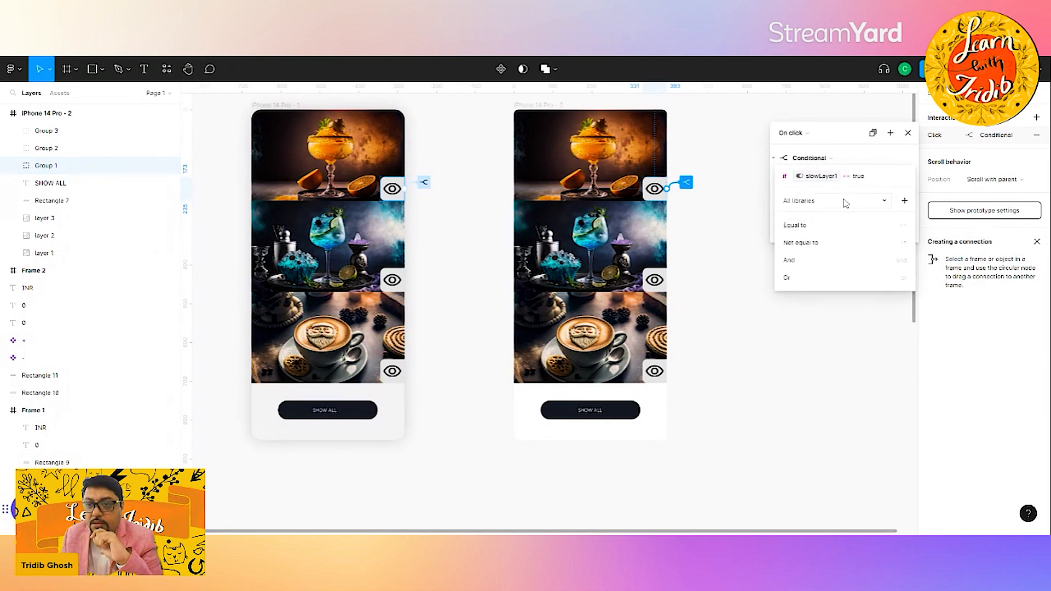
{"action": "left_click", "coordinate": [904, 201]}
{"action": "left_click", "coordinate": [905, 187]}
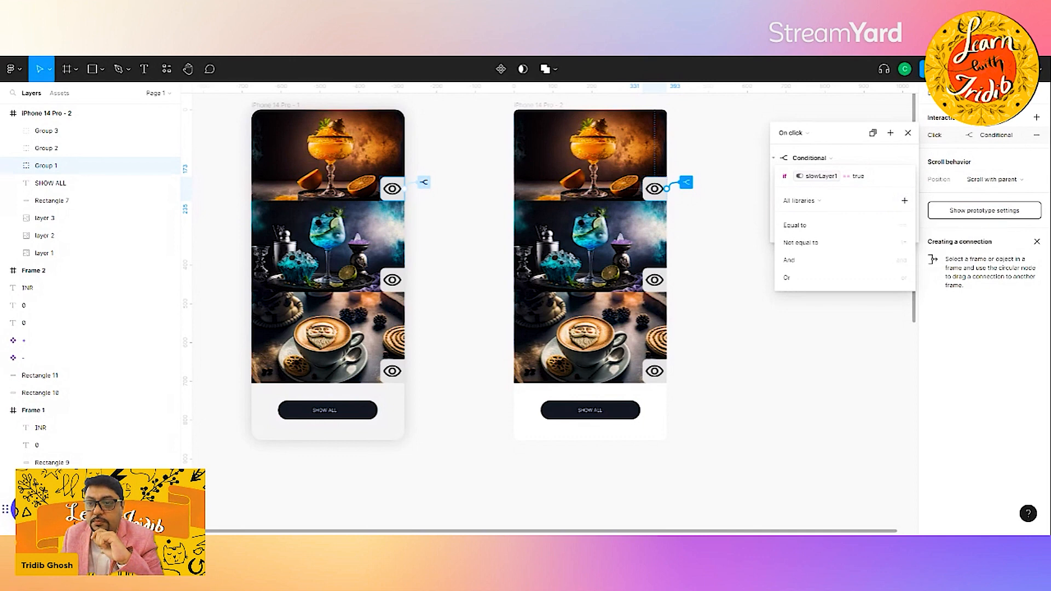
Complete and commit the slowLayer1 == true condition on the orange cocktail image's eye icon in the iPhone 14 Pro - 2 frame
{"action": "type", "text": "true"}
{"action": "key", "text": "Return"}
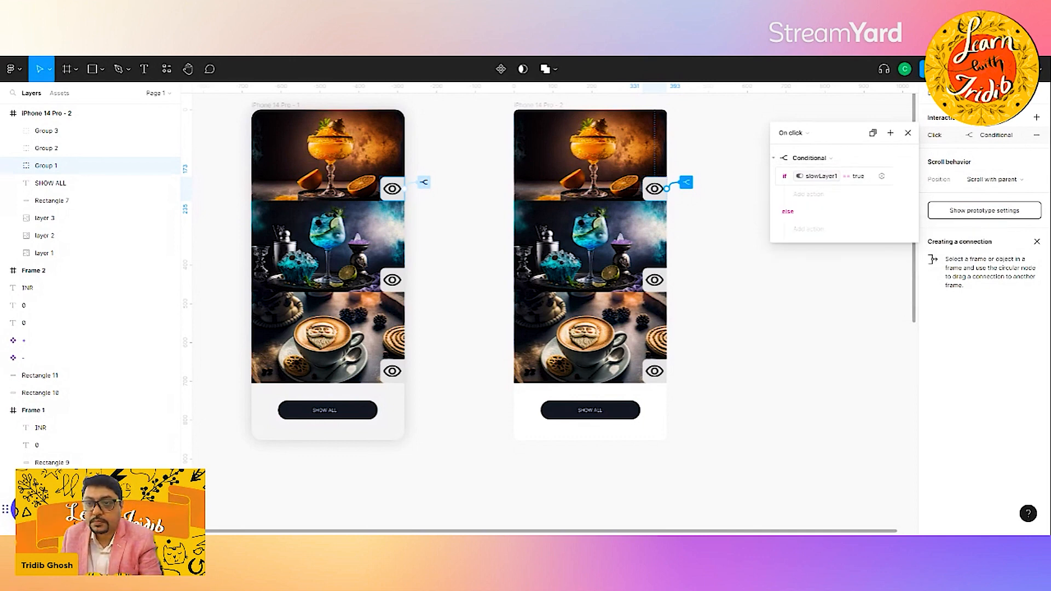
{"action": "left_click", "coordinate": [886, 180]}
{"action": "left_click", "coordinate": [887, 180]}
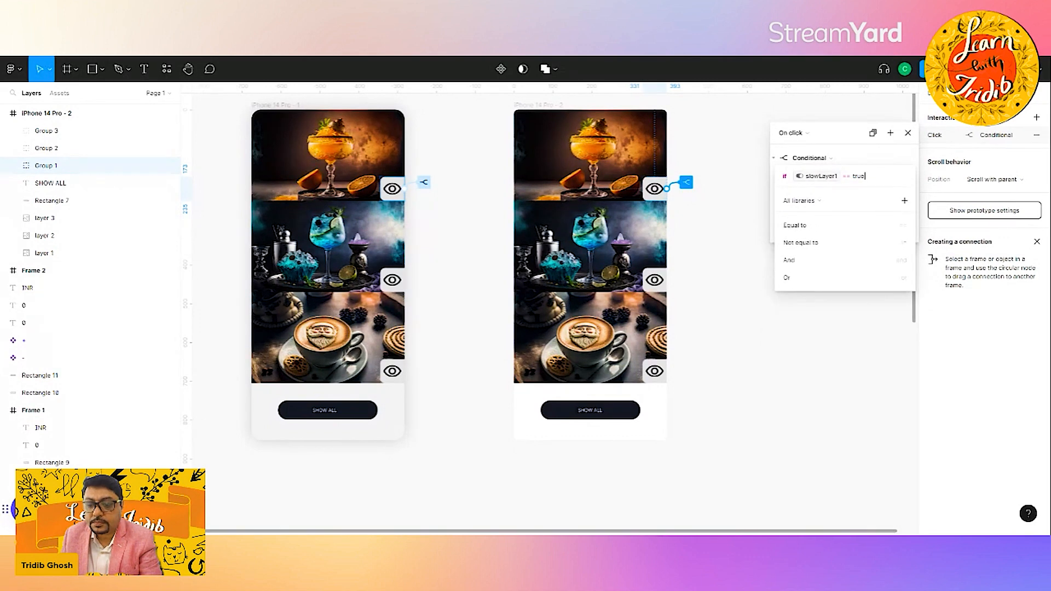
{"action": "key", "text": "Return"}
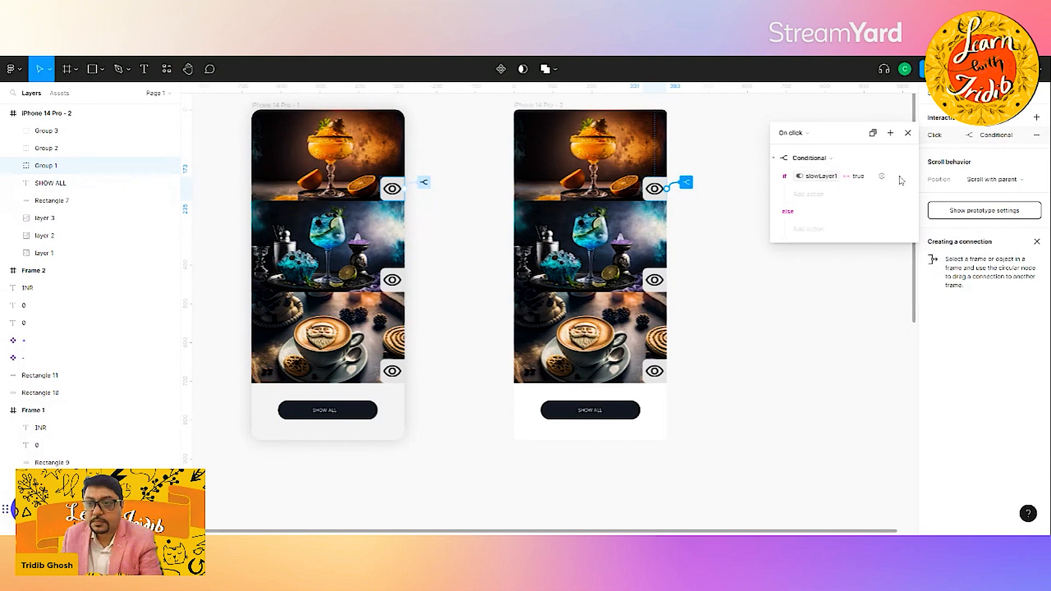
Add a Set variable action to the if branch that sets slowLayer1 to the expression slowLayer1 == false
{"action": "left_click", "coordinate": [810, 196]}
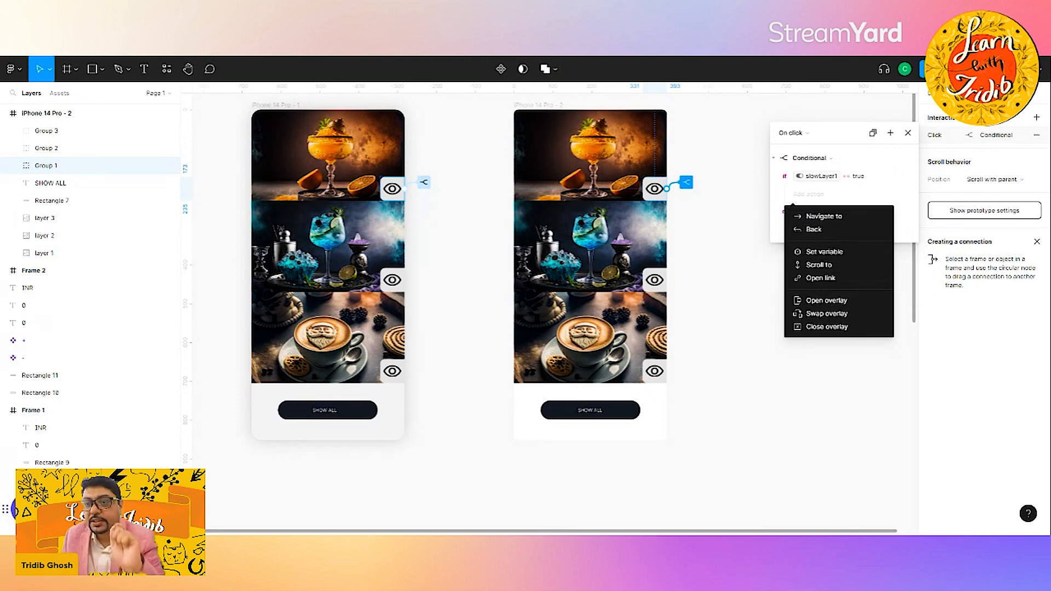
{"action": "left_click", "coordinate": [833, 251]}
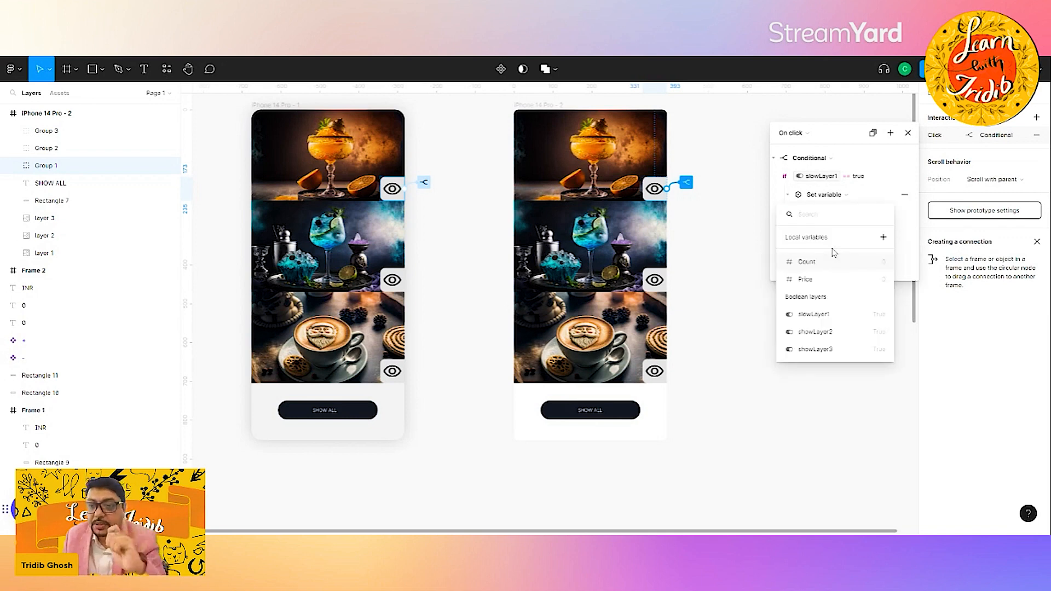
{"action": "left_click", "coordinate": [818, 317]}
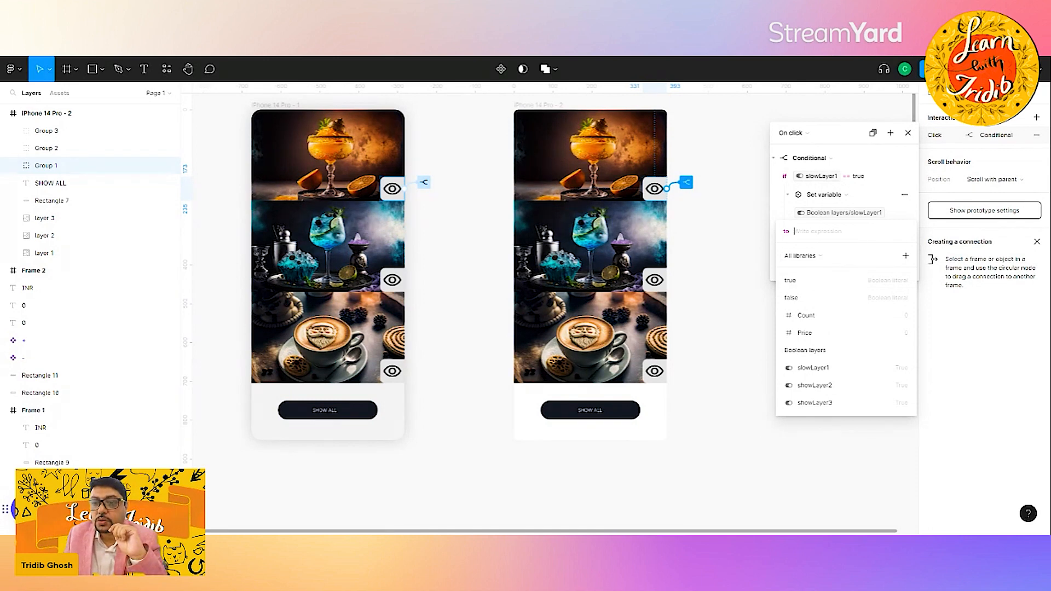
{"action": "left_click", "coordinate": [821, 368]}
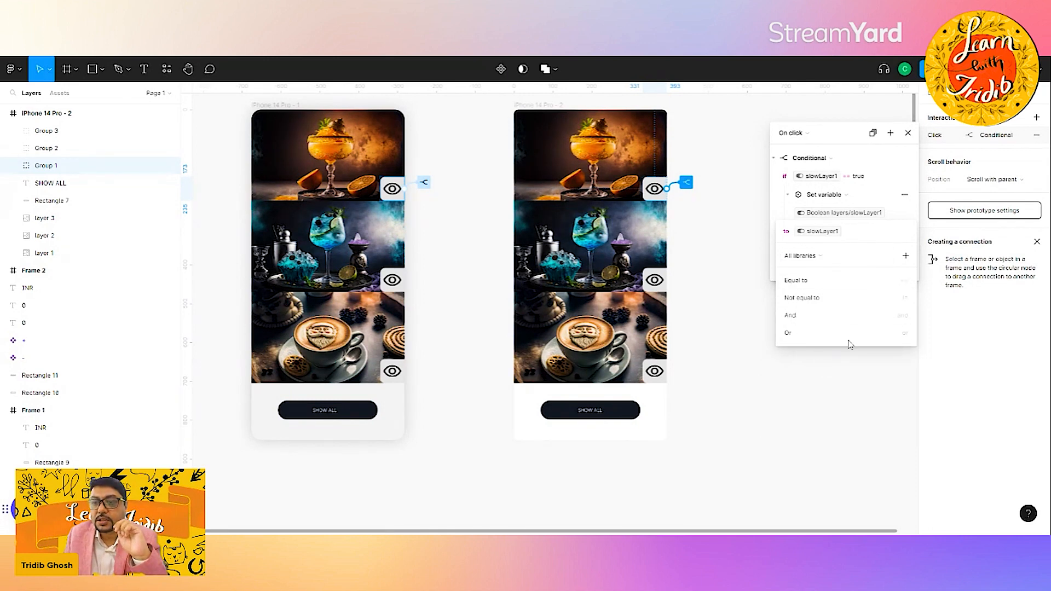
{"action": "left_click", "coordinate": [819, 286]}
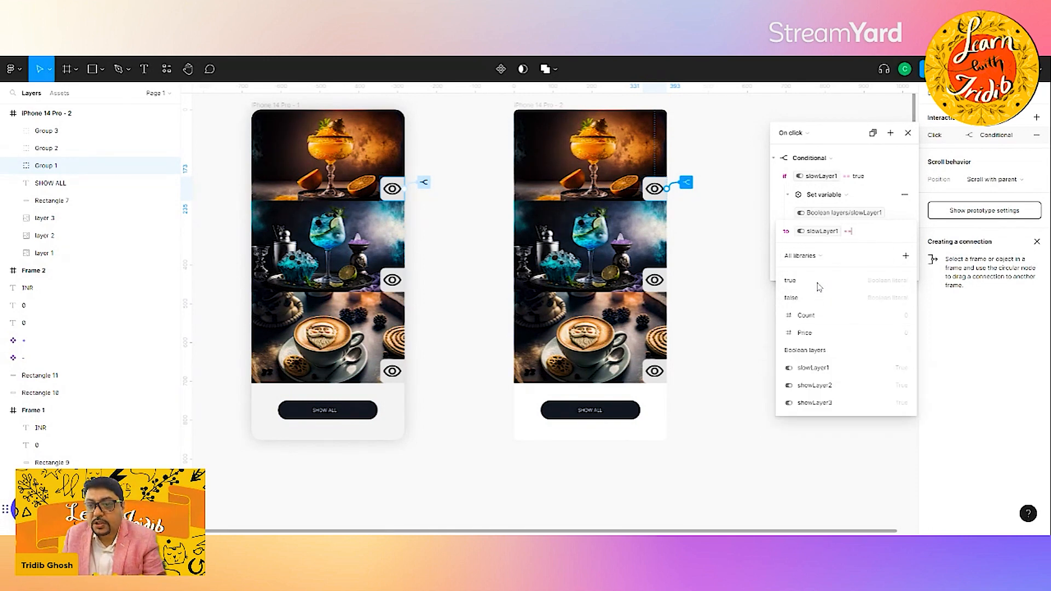
{"action": "left_click", "coordinate": [799, 299]}
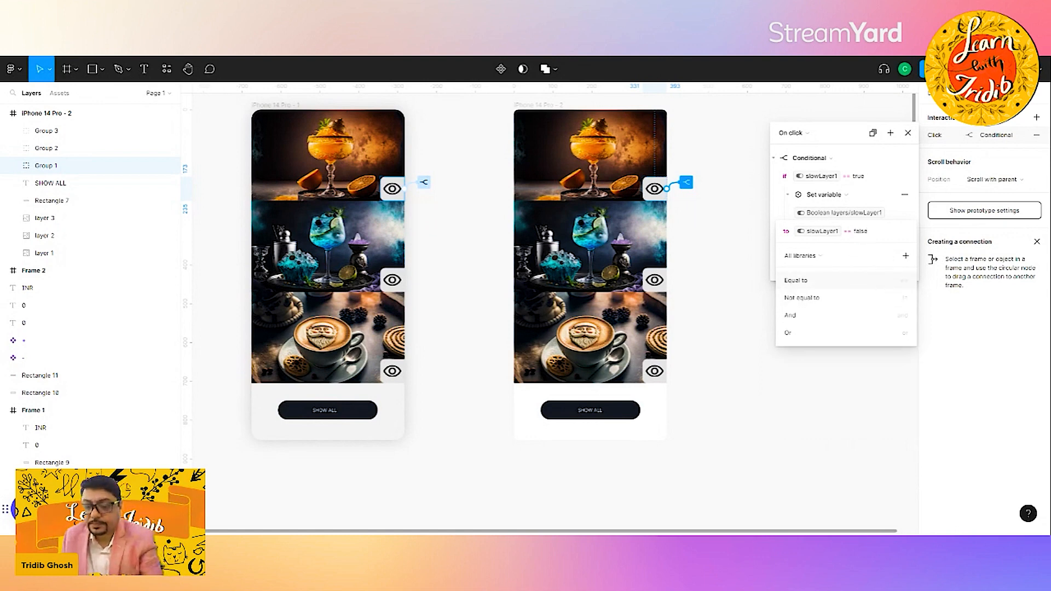
{"action": "key", "text": "Return"}
{"action": "key", "text": "BackSpace"}
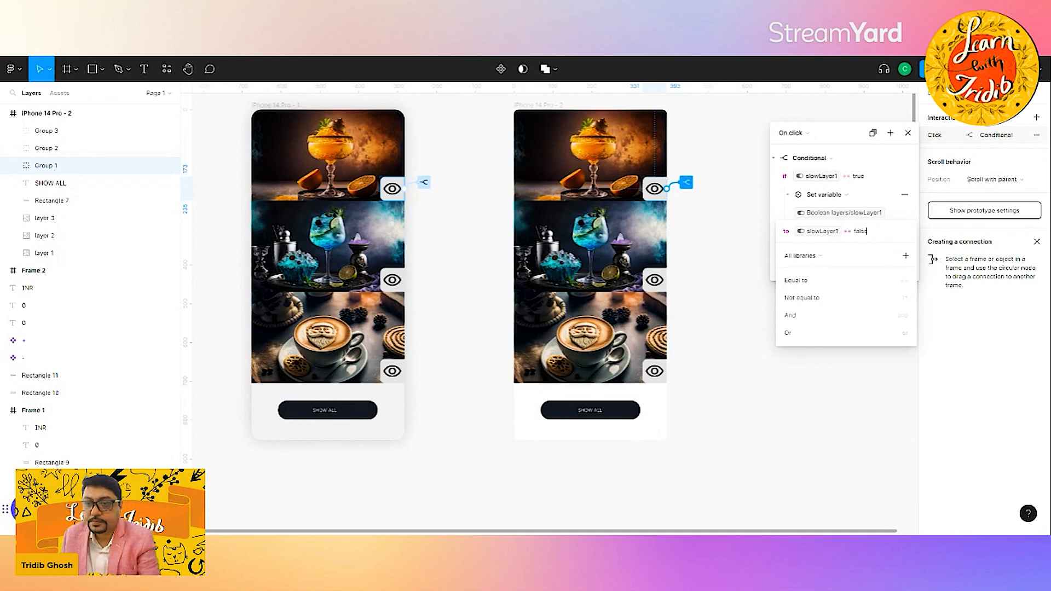
{"action": "key", "text": "Return"}
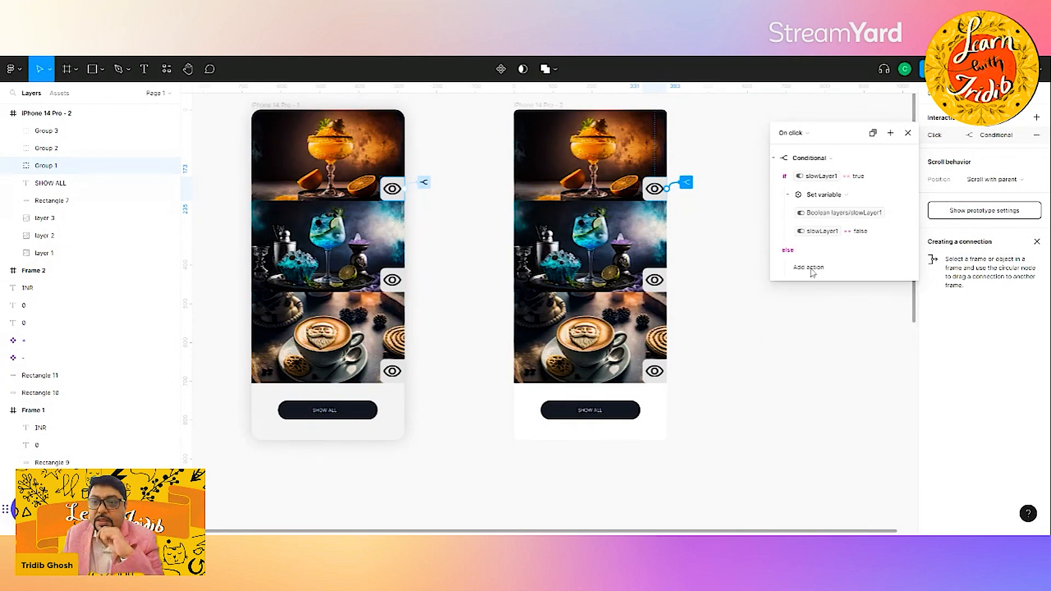
Add a Set variable action to the else branch that sets slowLayer1 to true, and close the interaction
{"action": "left_click", "coordinate": [810, 269]}
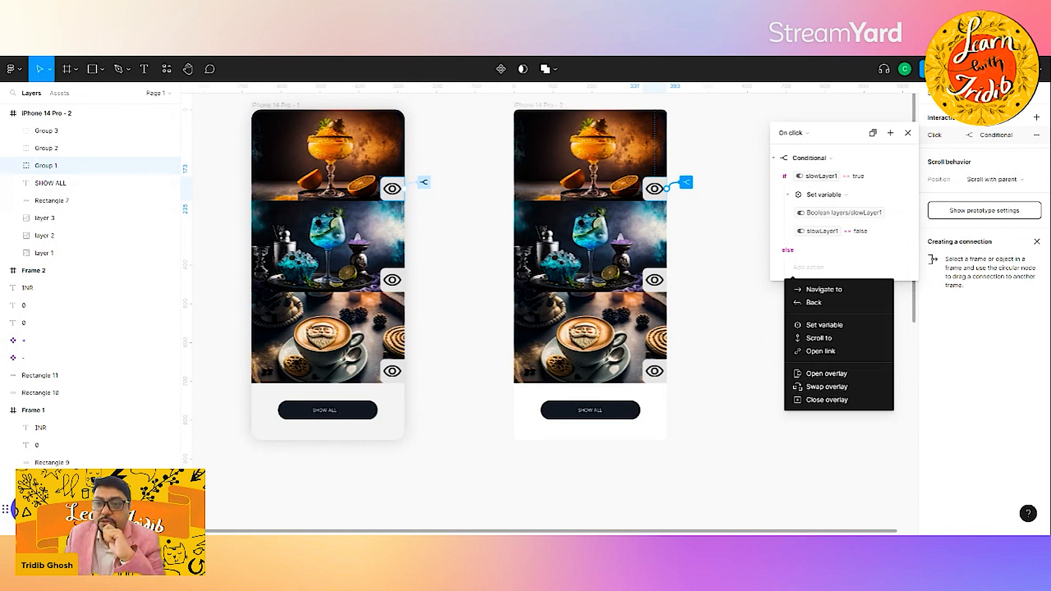
{"action": "left_click", "coordinate": [823, 325]}
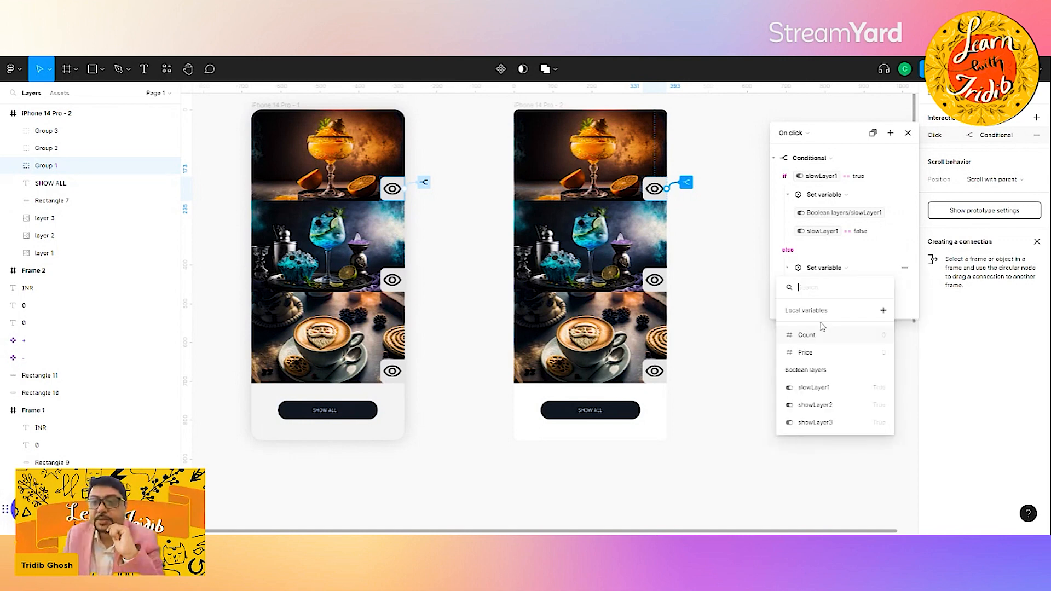
{"action": "left_click", "coordinate": [815, 388]}
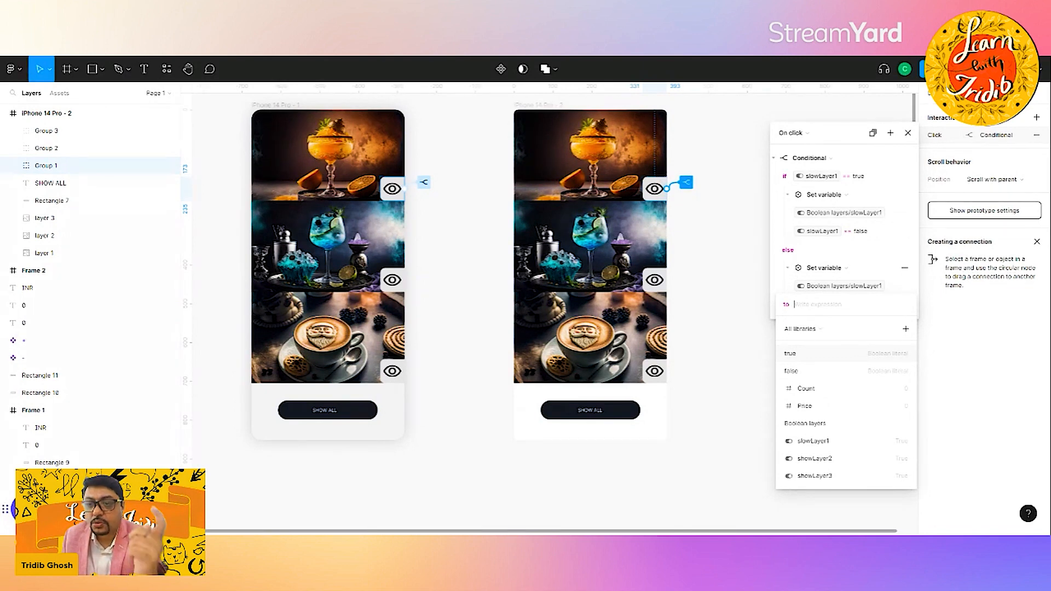
{"action": "left_click", "coordinate": [809, 355]}
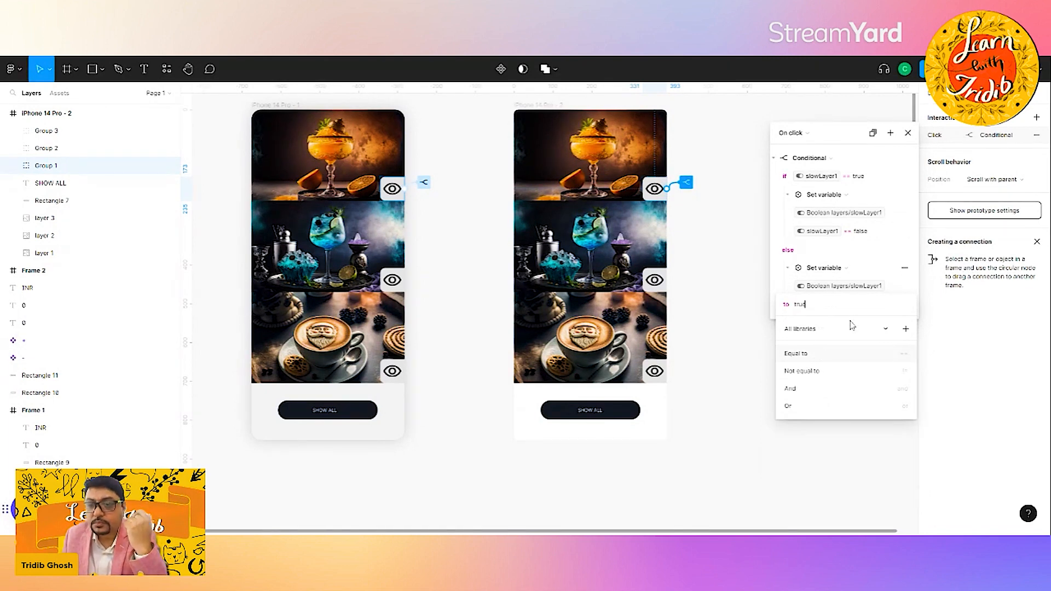
{"action": "type", "text": "=="}
{"action": "key", "text": "BackSpace"}
{"action": "key", "text": "BackSpace"}
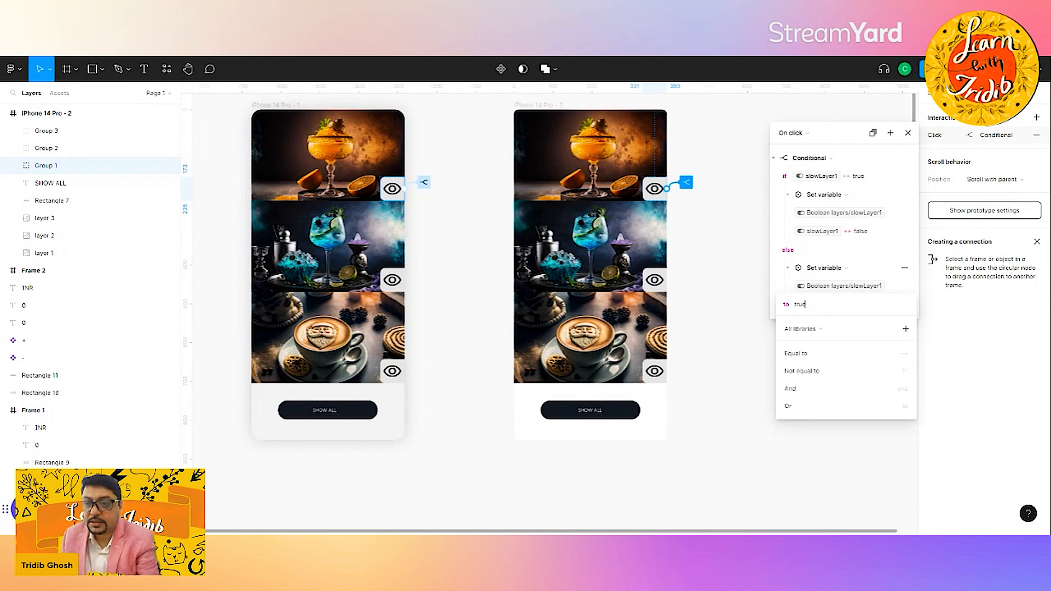
{"action": "key", "text": "Return"}
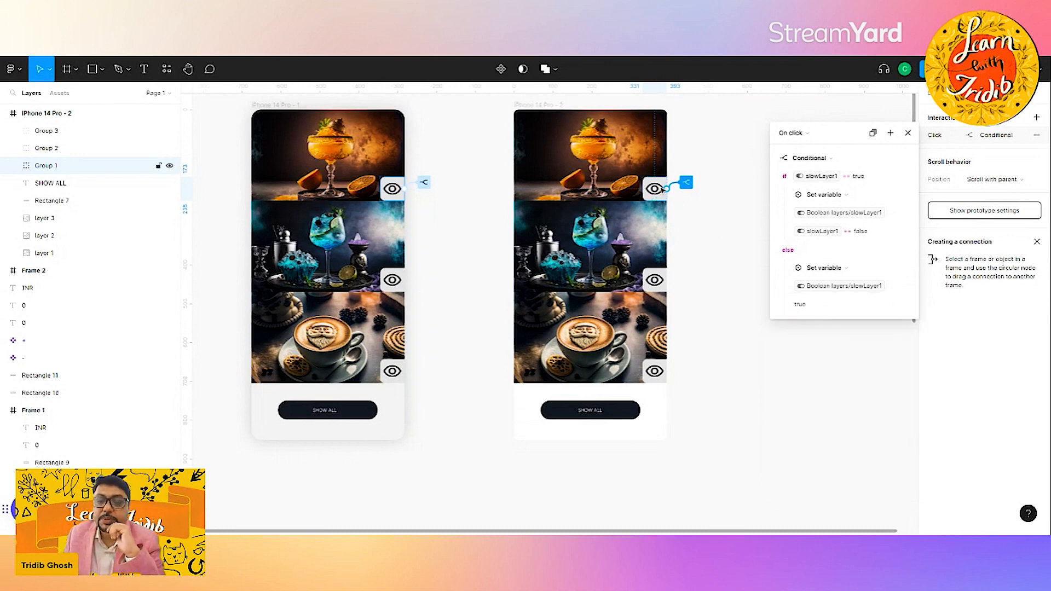
{"action": "left_click", "coordinate": [726, 193]}
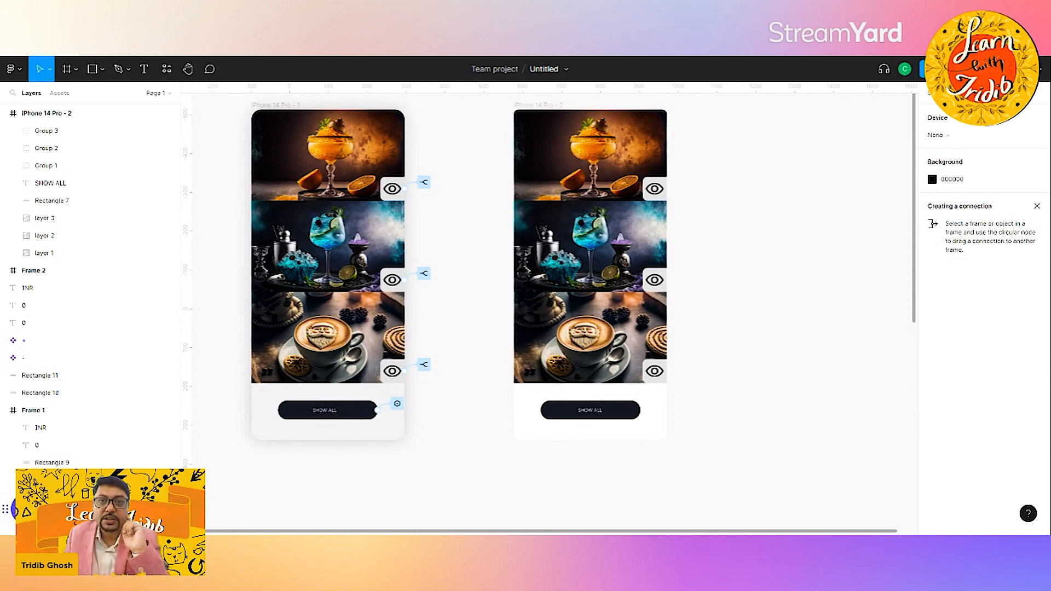
Add an on-click Conditional interaction to the blue cocktail image's eye icon in the iPhone 14 Pro - 2 frame
{"action": "left_click", "coordinate": [654, 282]}
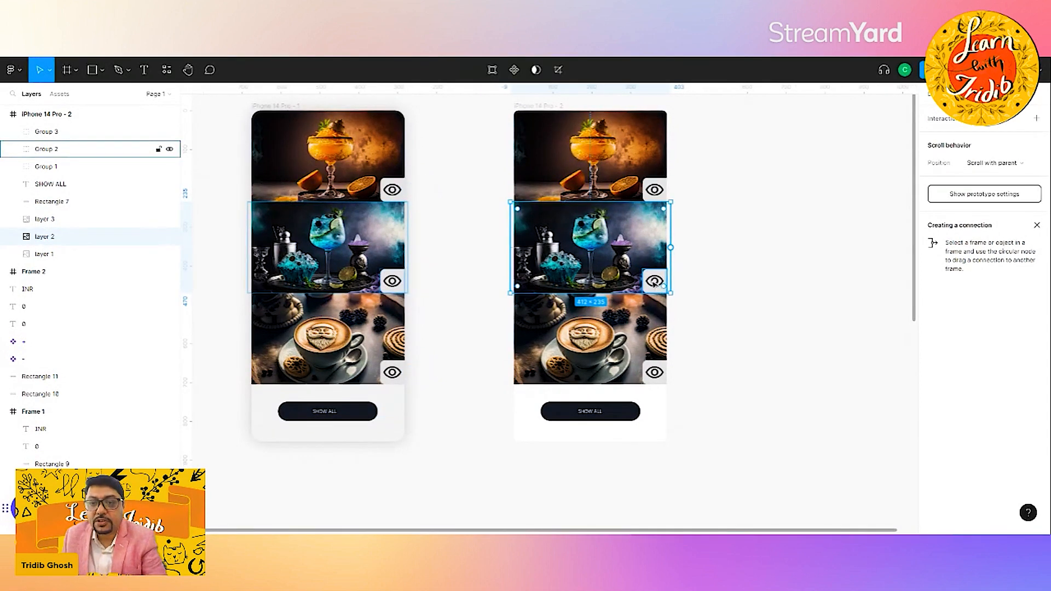
{"action": "left_click", "coordinate": [654, 282]}
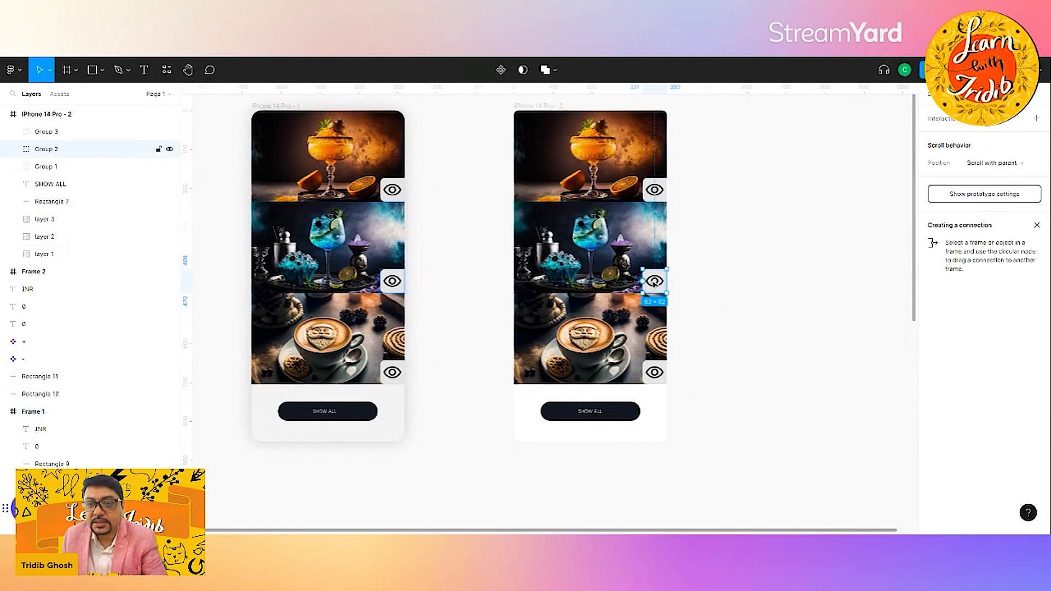
{"action": "left_click", "coordinate": [951, 122]}
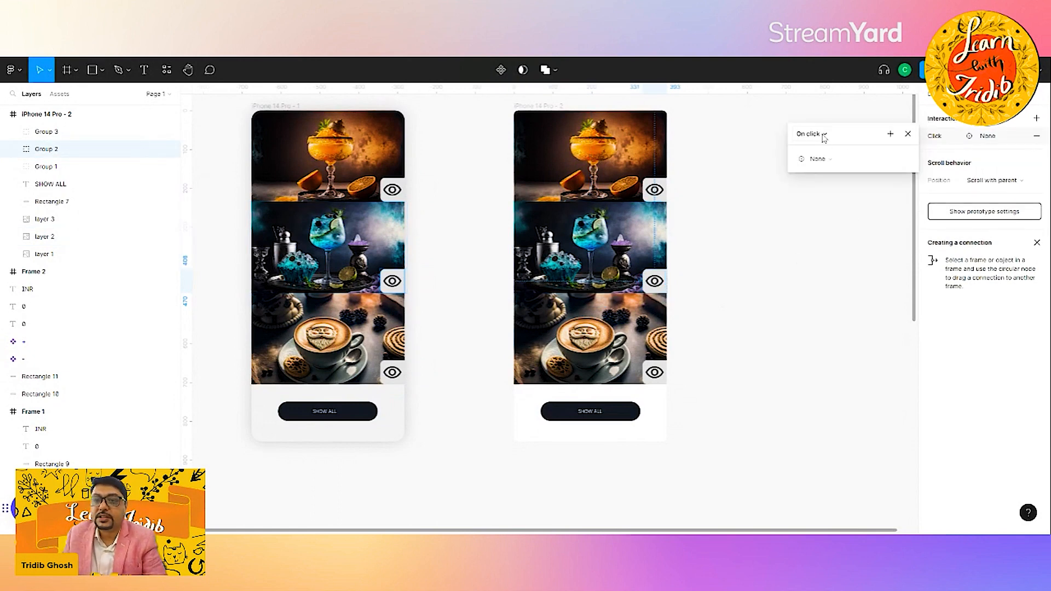
{"action": "left_click", "coordinate": [822, 167]}
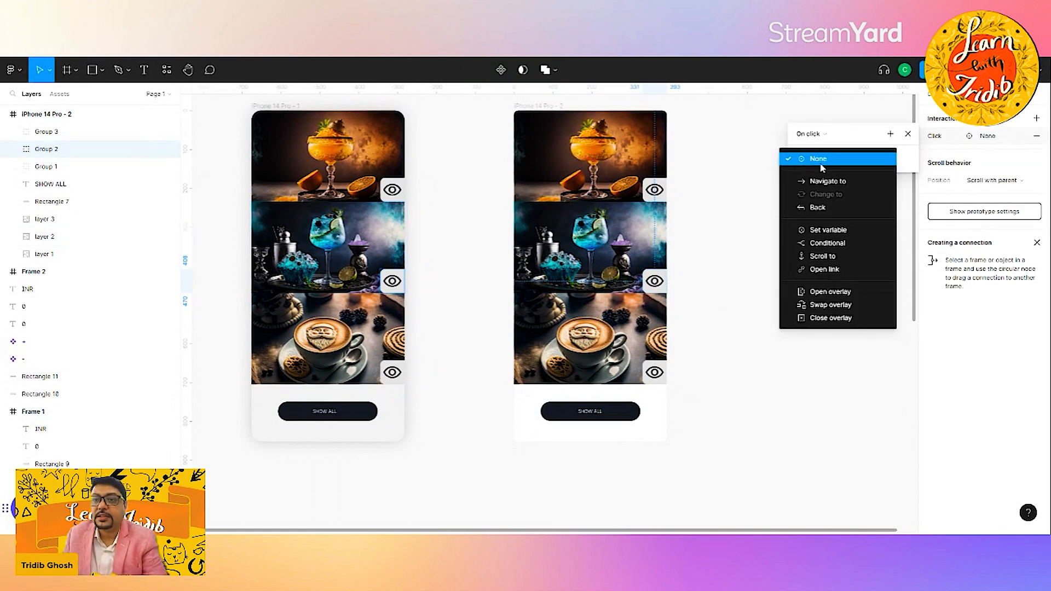
{"action": "left_click", "coordinate": [821, 242]}
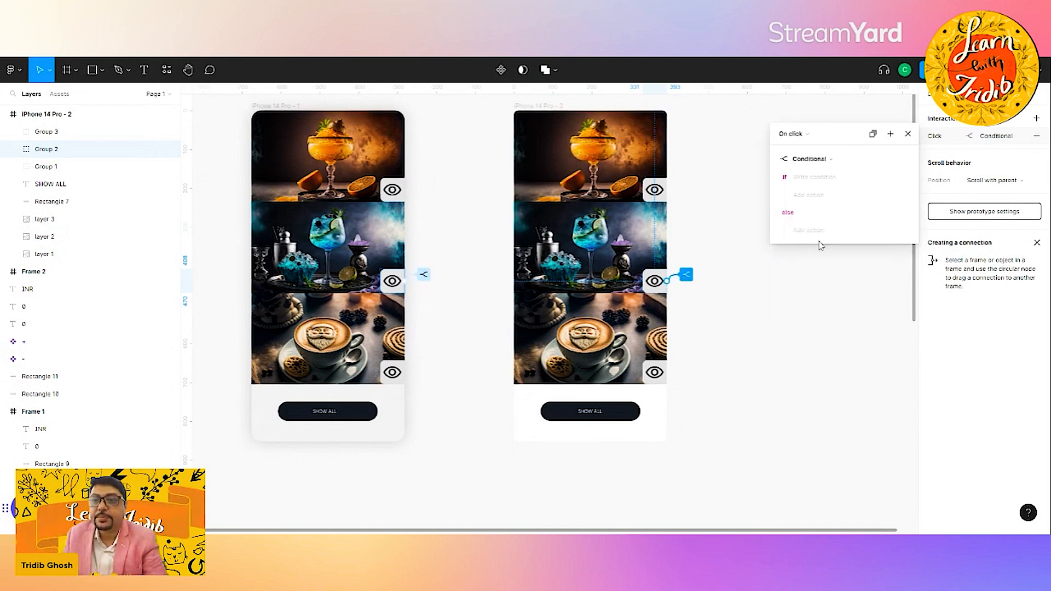
Set the if condition of the blue cocktail eye icon's conditional to showLayer2 == true
{"action": "left_click", "coordinate": [809, 178]}
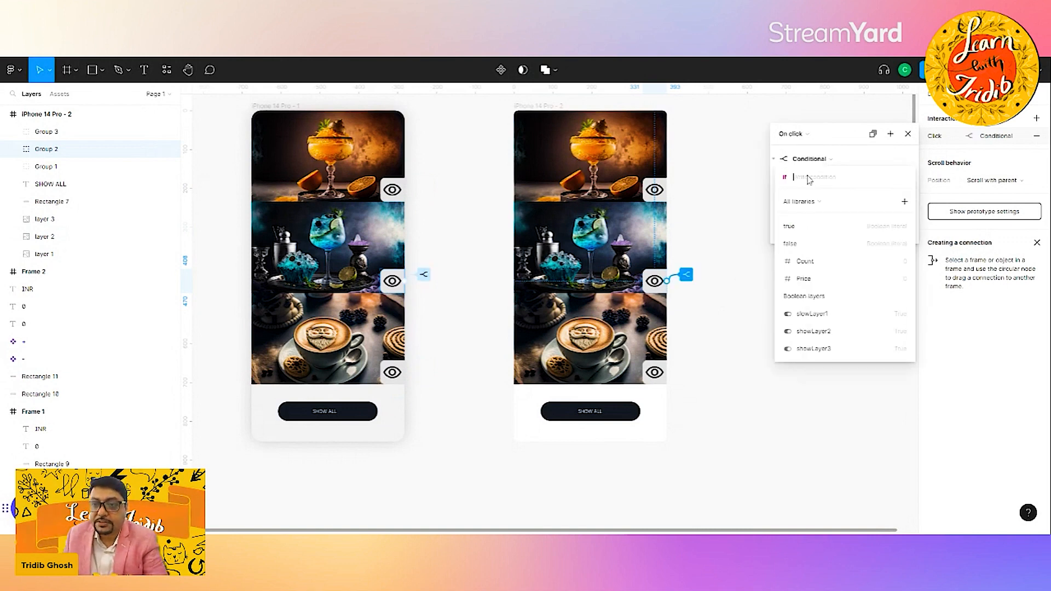
{"action": "left_click", "coordinate": [819, 335]}
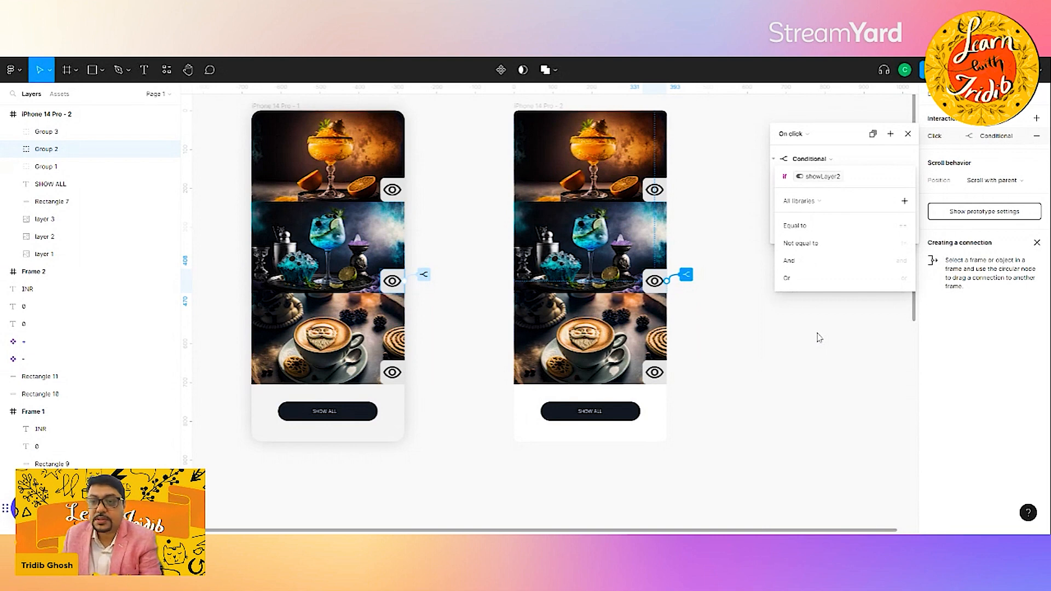
{"action": "left_click", "coordinate": [803, 229]}
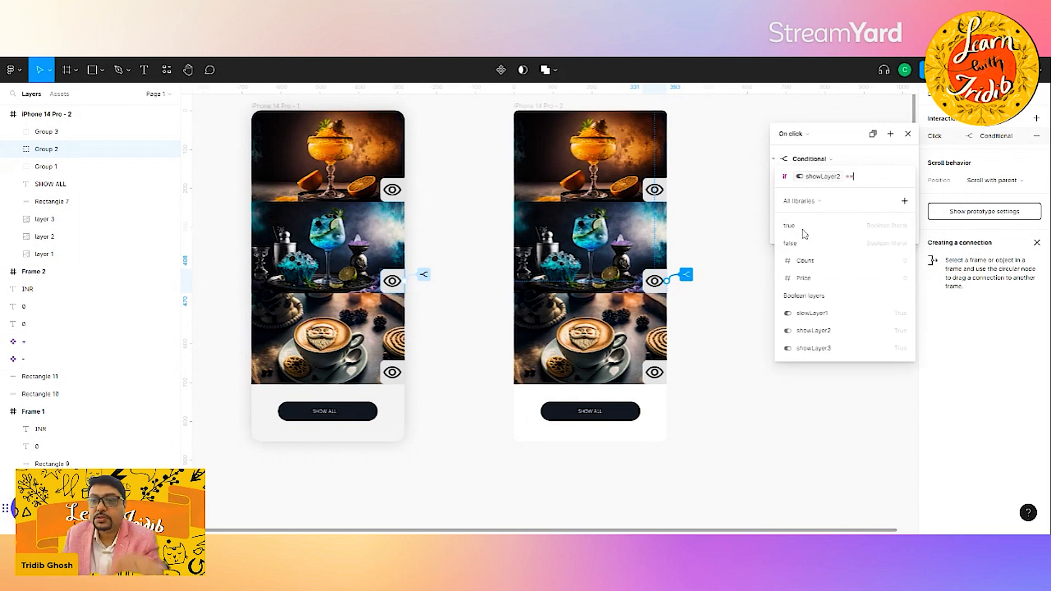
{"action": "left_click", "coordinate": [802, 230]}
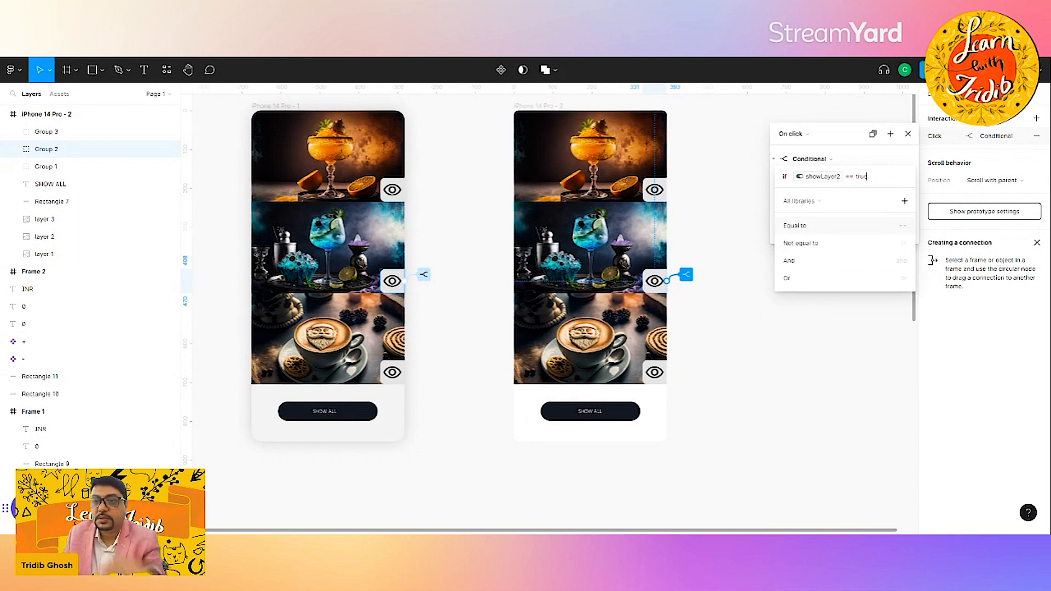
{"action": "key", "text": "Return"}
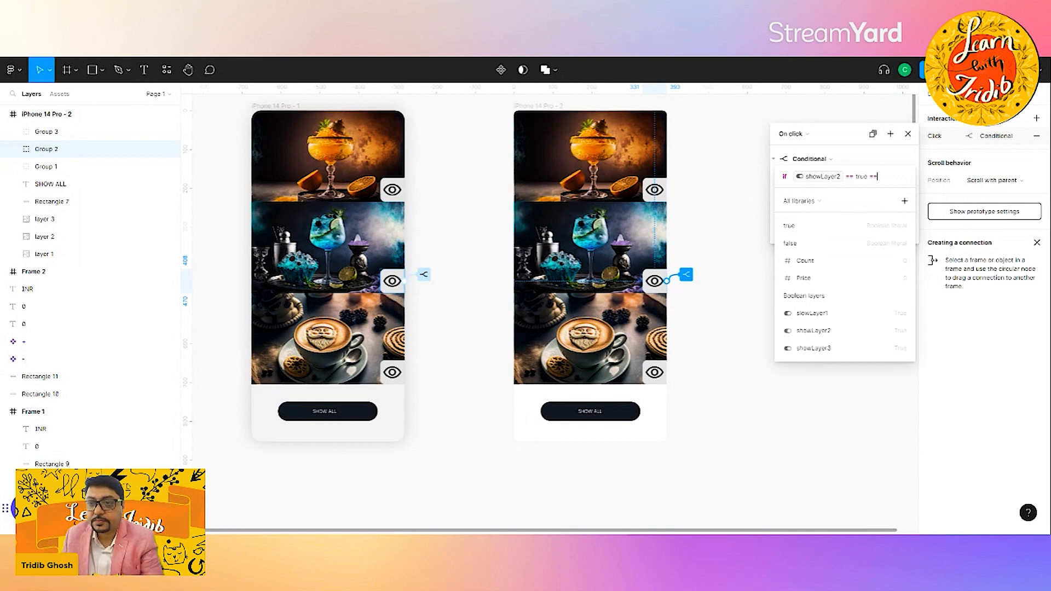
{"action": "key", "text": "BackSpace"}
{"action": "key", "text": "BackSpace"}
{"action": "key", "text": "Return"}
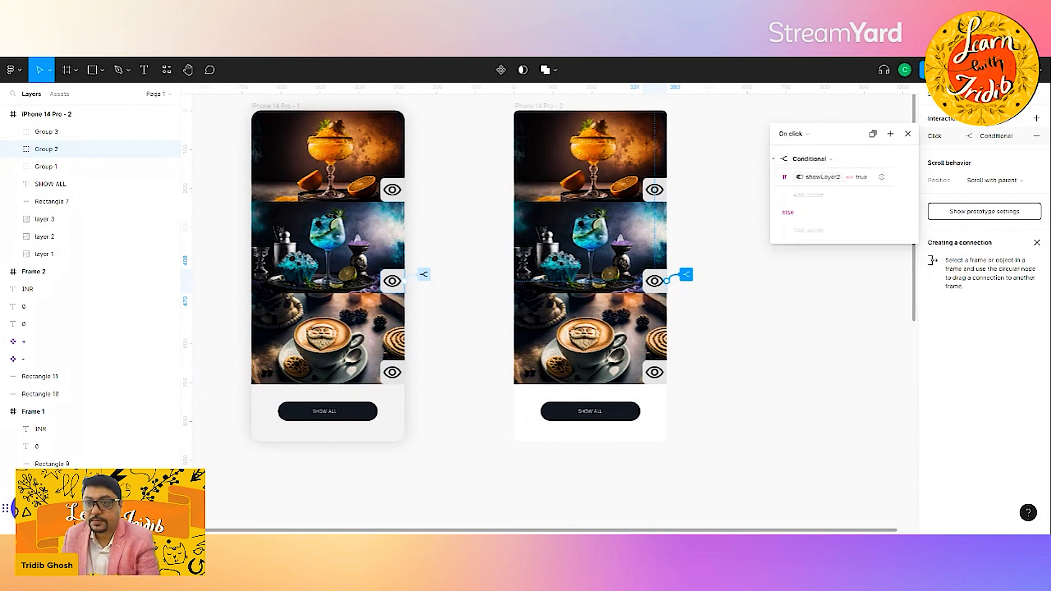
{"action": "key", "text": "Return"}
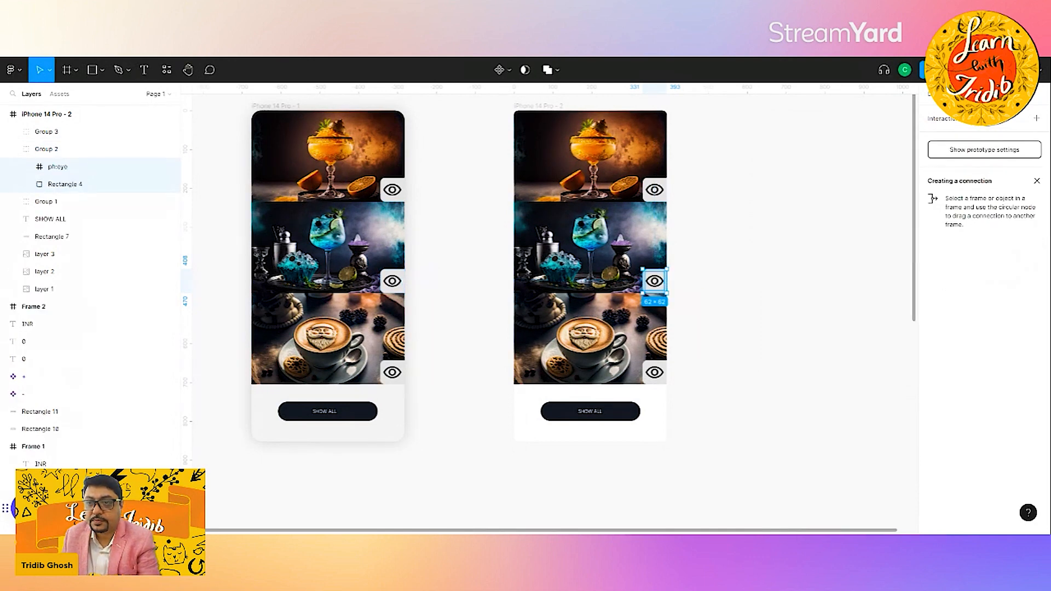
Try to recommit the showLayer2 == true condition in the blue cocktail eye icon's reopened conditional interaction
{"action": "left_click", "coordinate": [680, 274]}
{"action": "left_click", "coordinate": [654, 281]}
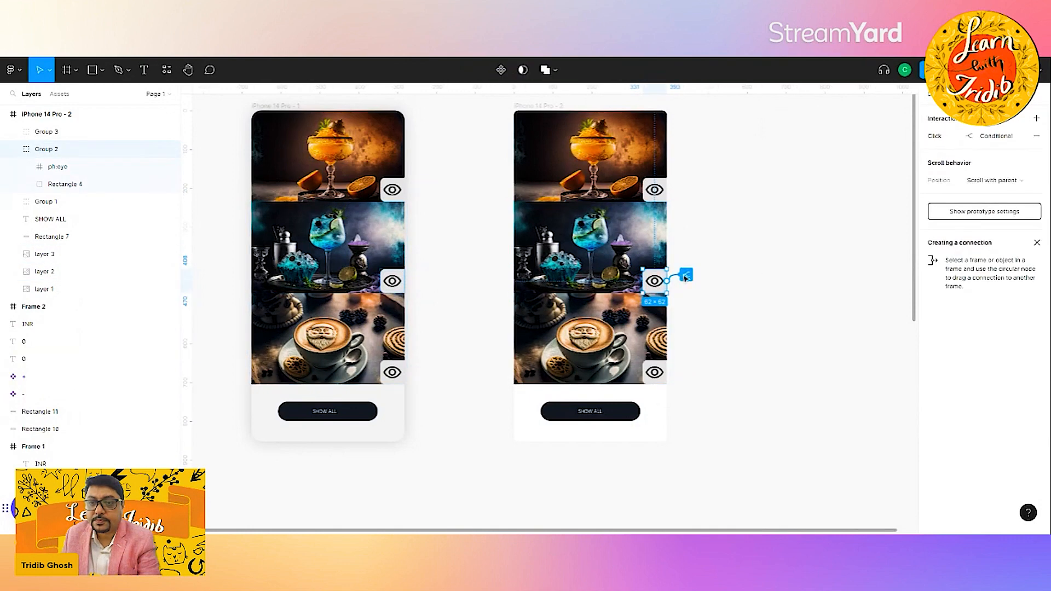
{"action": "left_click", "coordinate": [685, 274]}
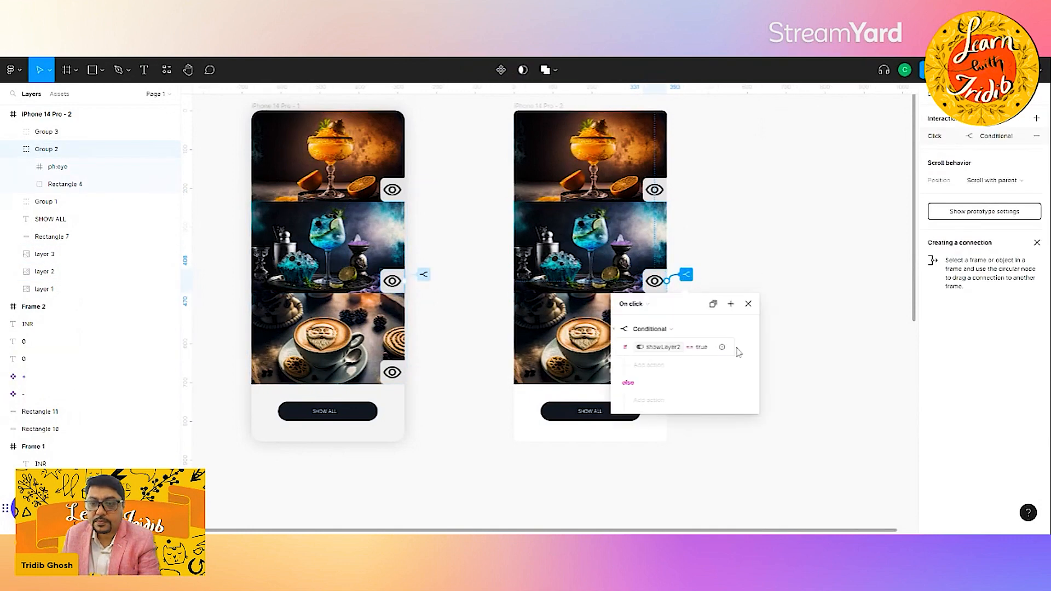
{"action": "left_click", "coordinate": [711, 350]}
{"action": "left_click", "coordinate": [712, 348]}
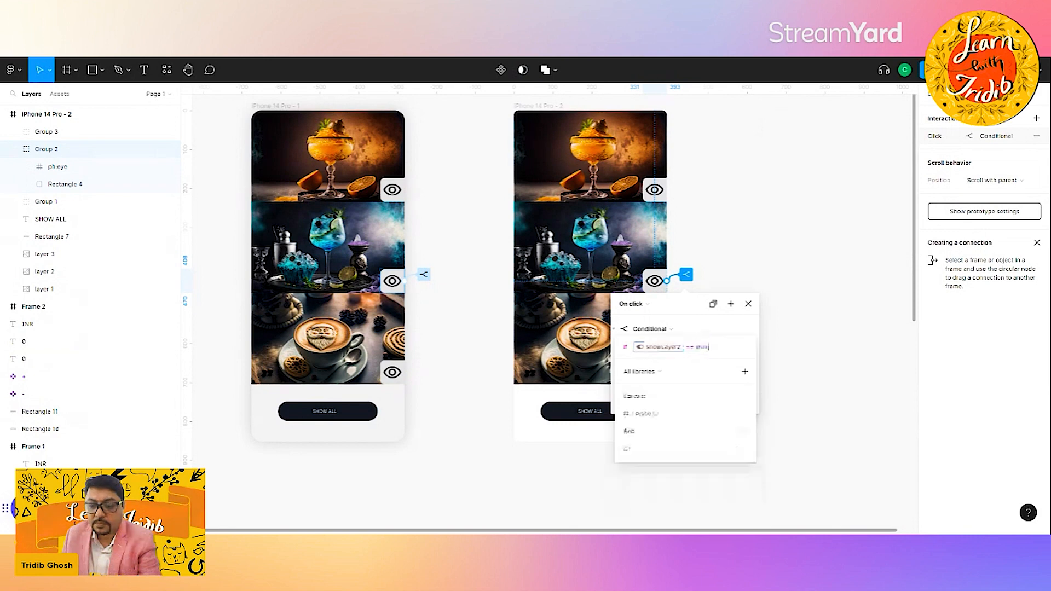
{"action": "key", "text": "Return"}
{"action": "key", "text": "Return"}
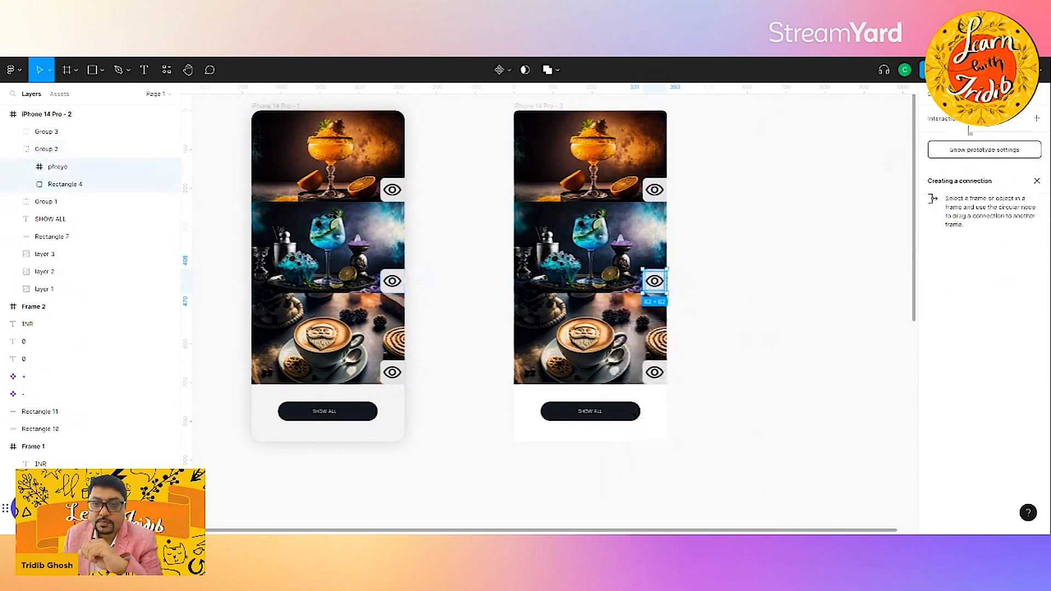
Reopen the on-click conditional of the blue cocktail image's eye icon and confirm its showLayer2 == true condition
{"action": "left_click", "coordinate": [720, 266]}
{"action": "left_click", "coordinate": [655, 281]}
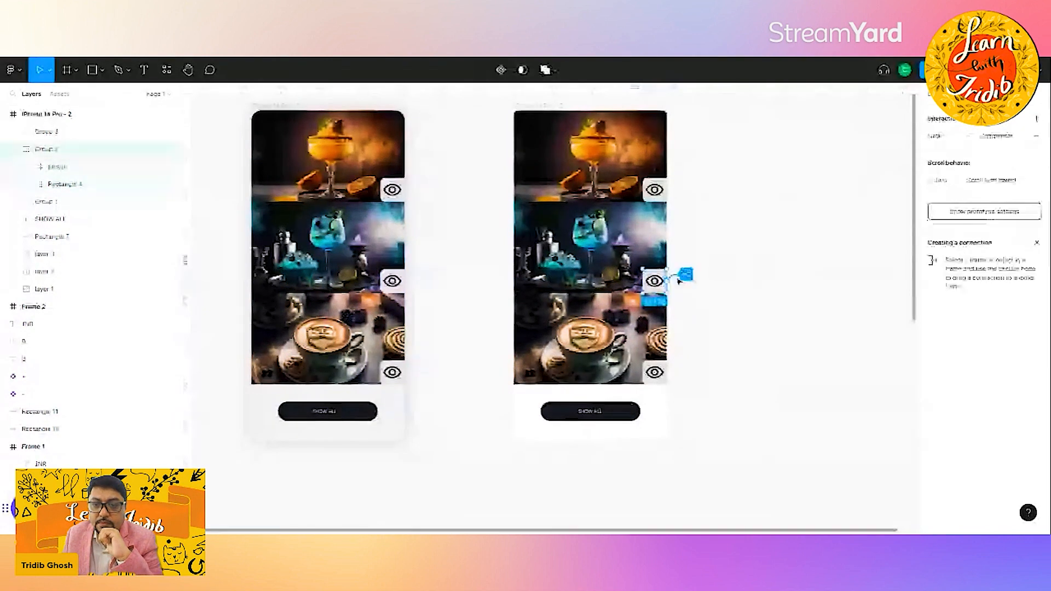
{"action": "left_click", "coordinate": [684, 275]}
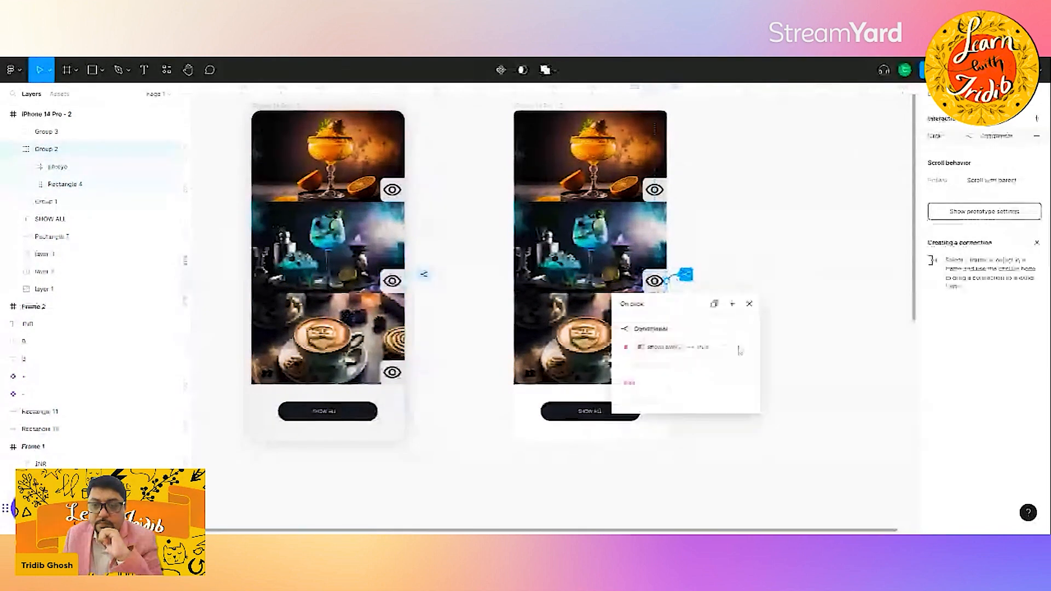
{"action": "left_click", "coordinate": [739, 349]}
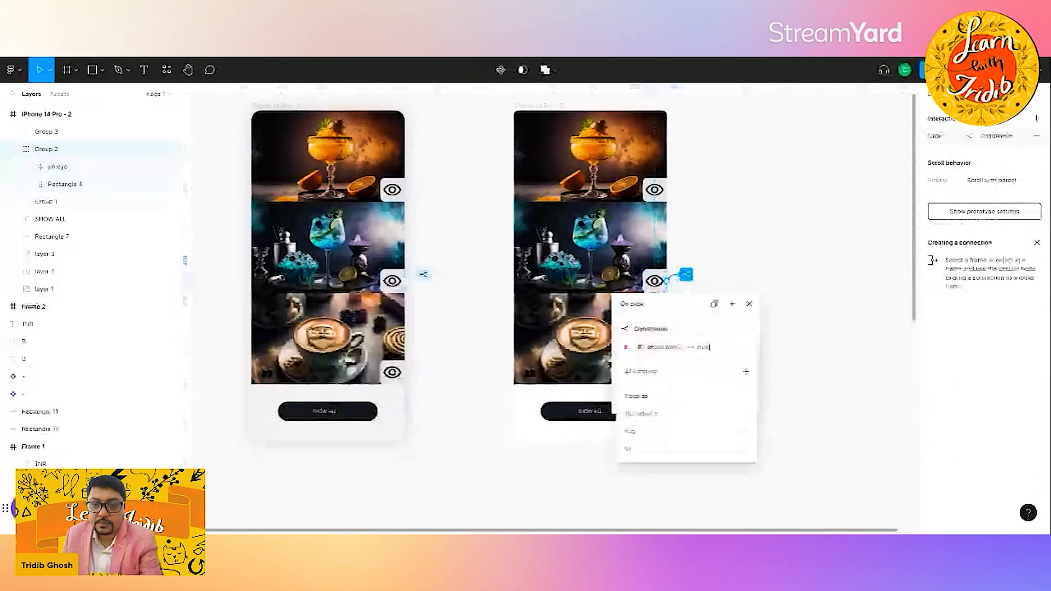
{"action": "key", "text": "Return"}
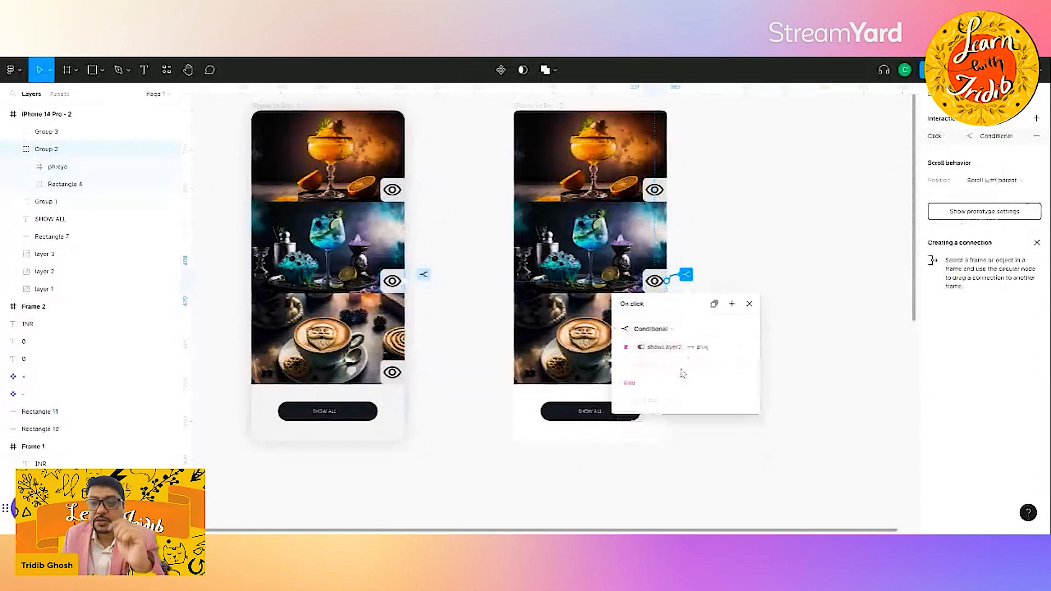
Add a Set variable action targeting showLayer2 to the if branch of the blue cocktail eye icon's conditional
{"action": "left_click", "coordinate": [682, 368]}
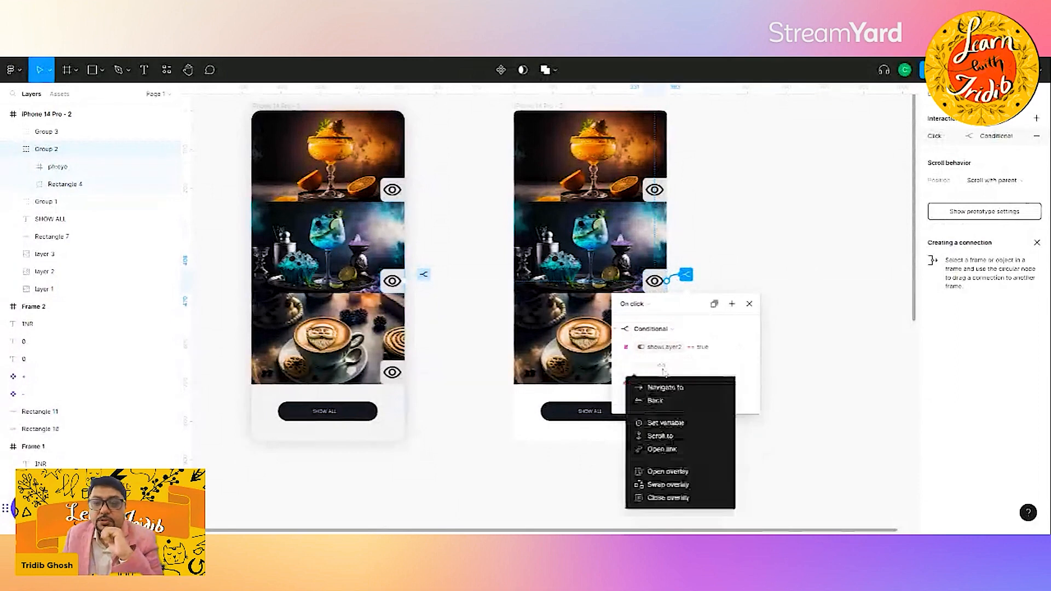
{"action": "left_click", "coordinate": [677, 429]}
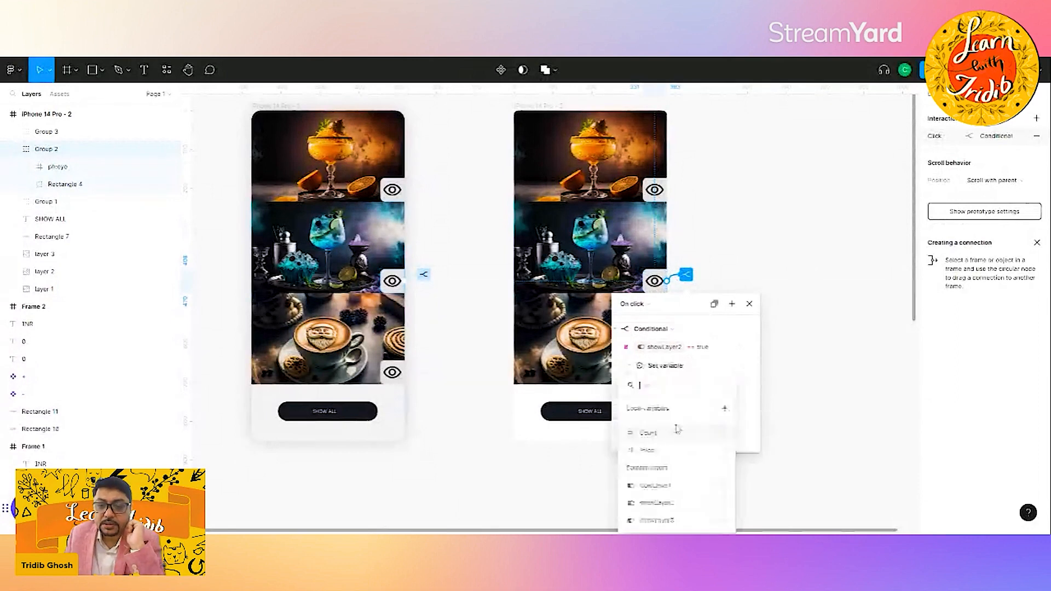
{"action": "left_click", "coordinate": [669, 508]}
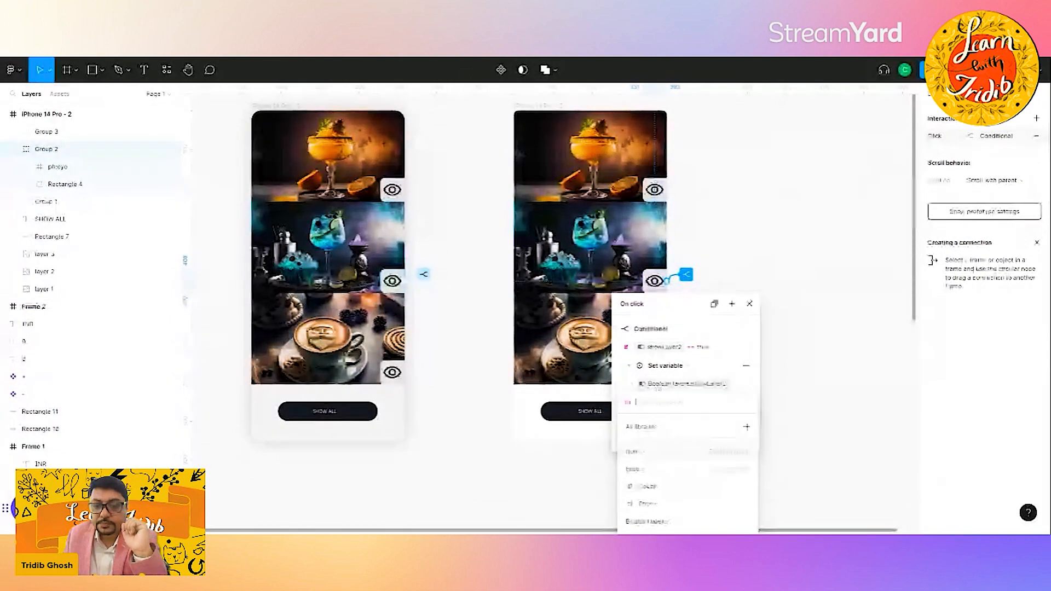
{"action": "scroll", "coordinate": [755, 257], "scroll_direction": "down", "scroll_amount": 3}
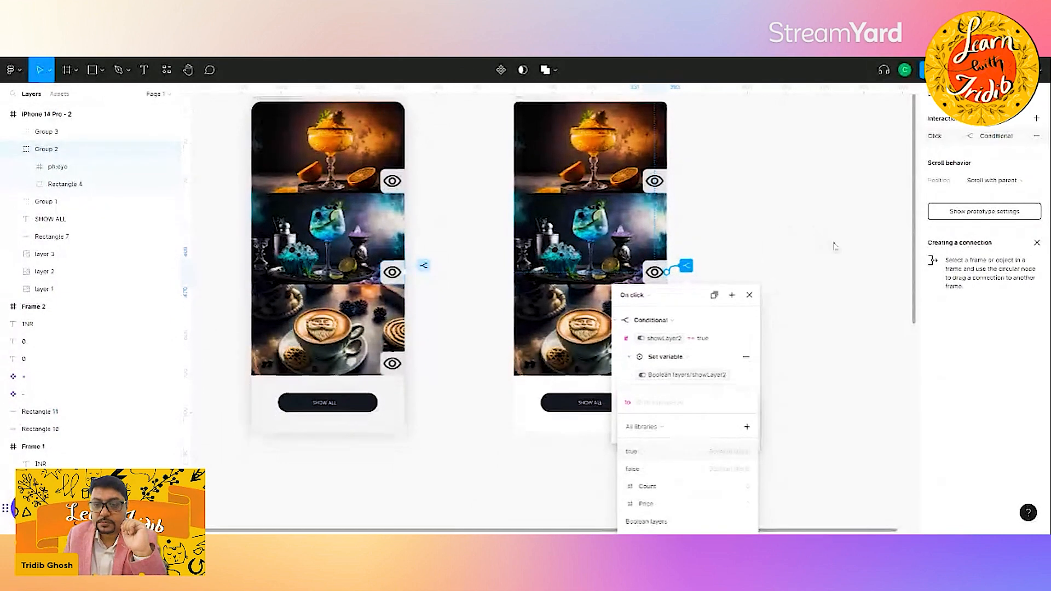
{"action": "left_click", "coordinate": [886, 318]}
{"action": "scroll", "coordinate": [826, 233], "scroll_direction": "down", "scroll_amount": 1}
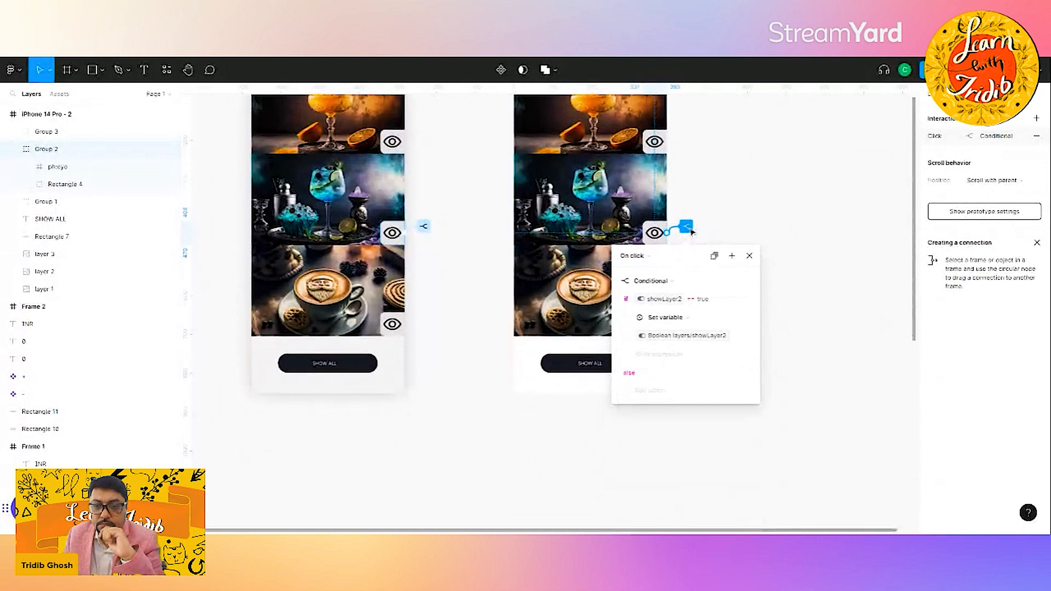
Set the value assigned to showLayer2 in the if branch to false
{"action": "left_click", "coordinate": [668, 355]}
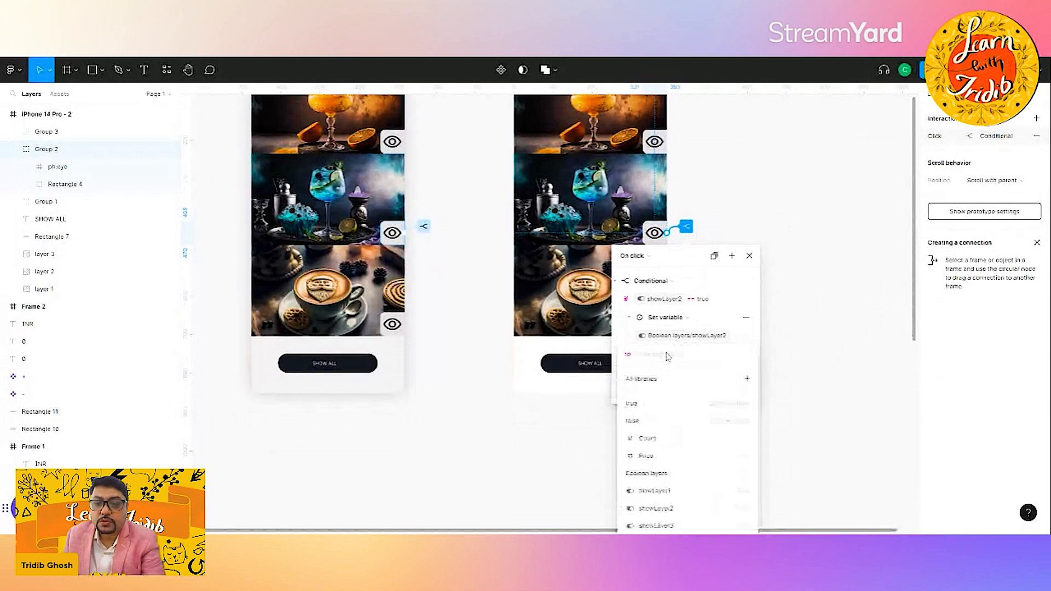
{"action": "type", "text": "false"}
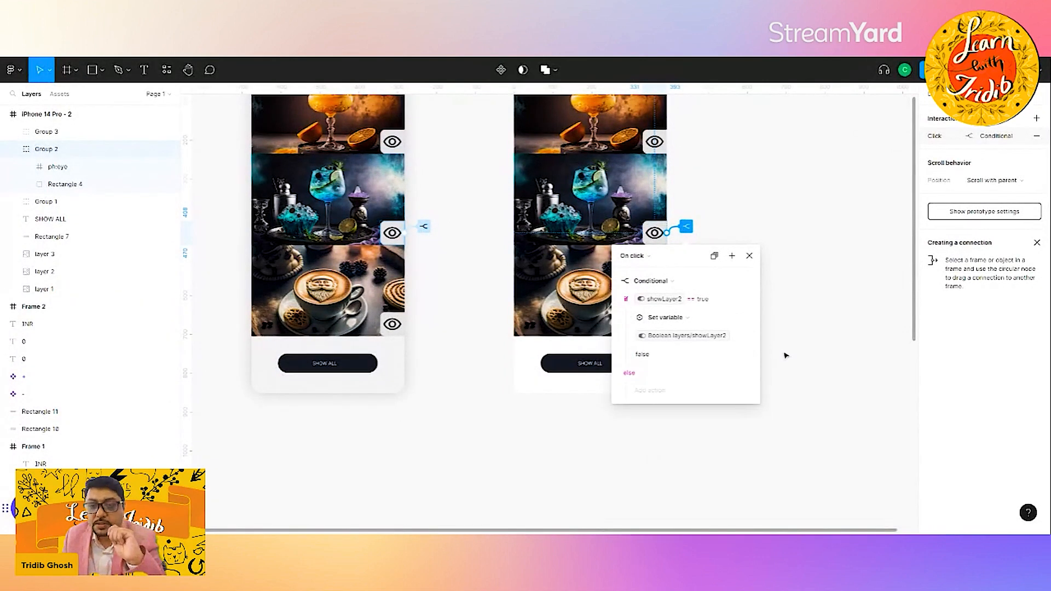
{"action": "left_click", "coordinate": [681, 361]}
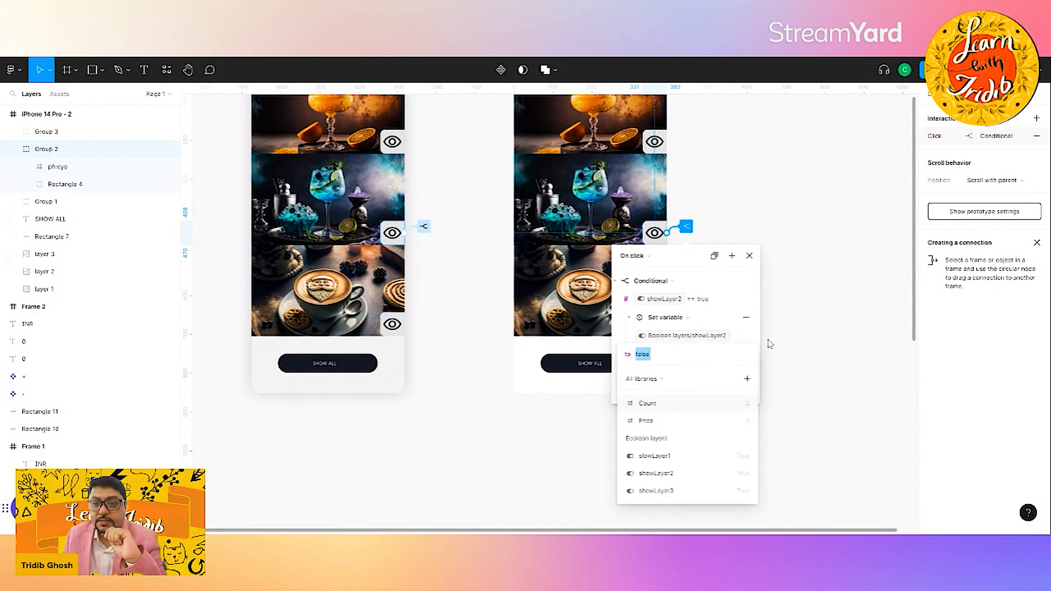
{"action": "key", "text": "Right"}
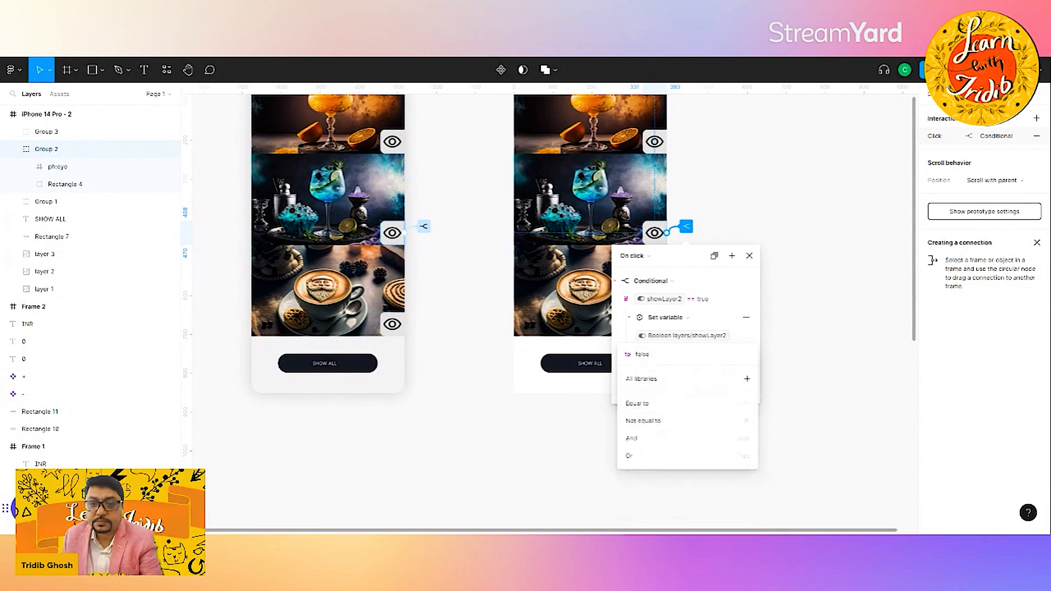
{"action": "key", "text": "Return"}
Add a Set variable action to the else branch that sets showLayer2 to true, and close the interaction
{"action": "left_click", "coordinate": [649, 390]}
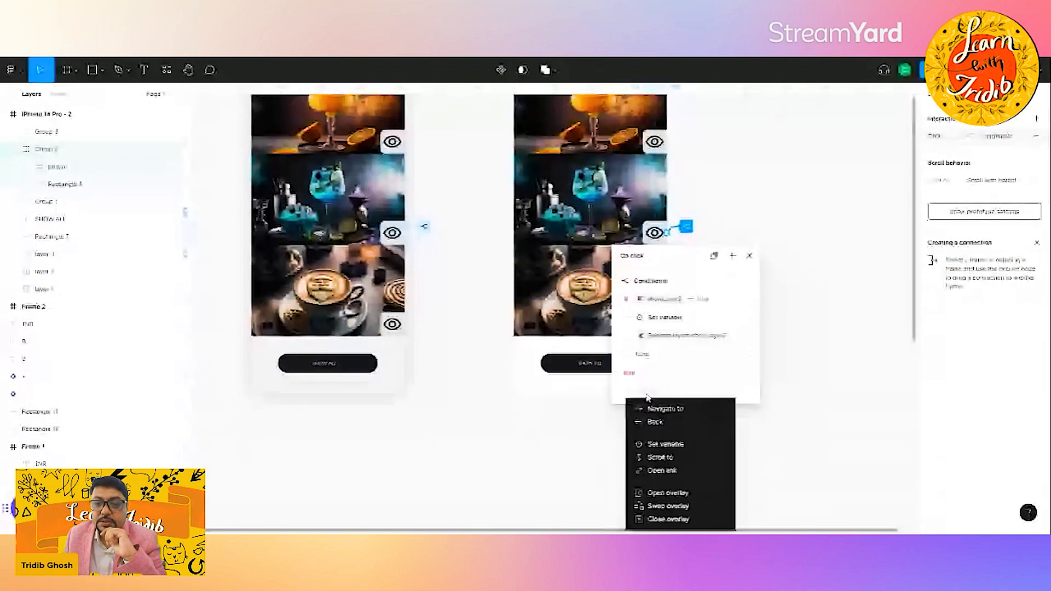
{"action": "left_click", "coordinate": [660, 445]}
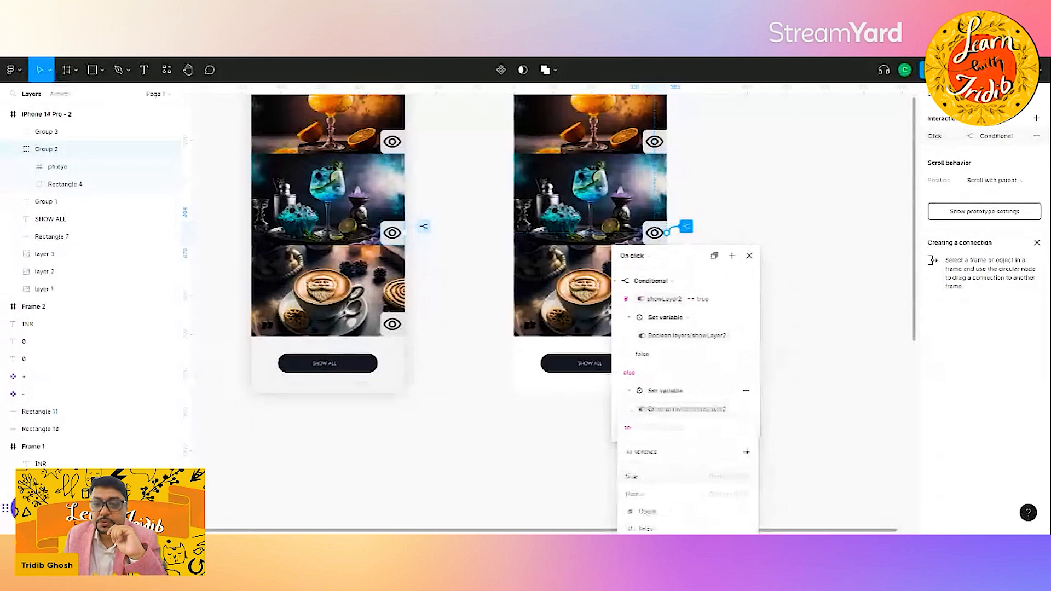
{"action": "left_click", "coordinate": [640, 480]}
{"action": "left_click", "coordinate": [823, 395]}
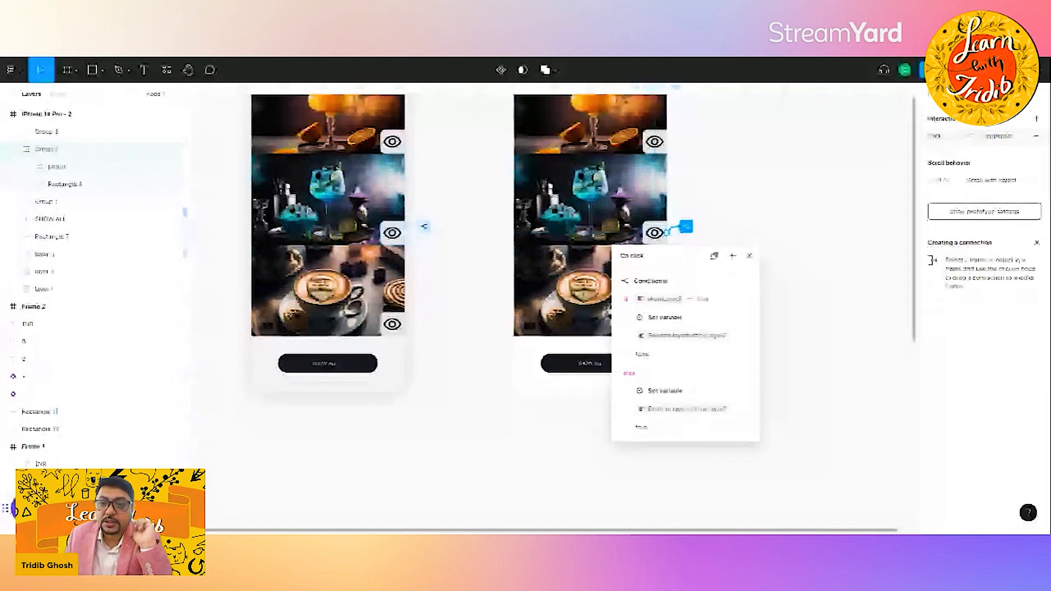
{"action": "left_click", "coordinate": [749, 255]}
Preview the iPhone 14 Pro - 2 prototype and test the eye icons of the blue and orange cocktail images
{"action": "left_click", "coordinate": [660, 186]}
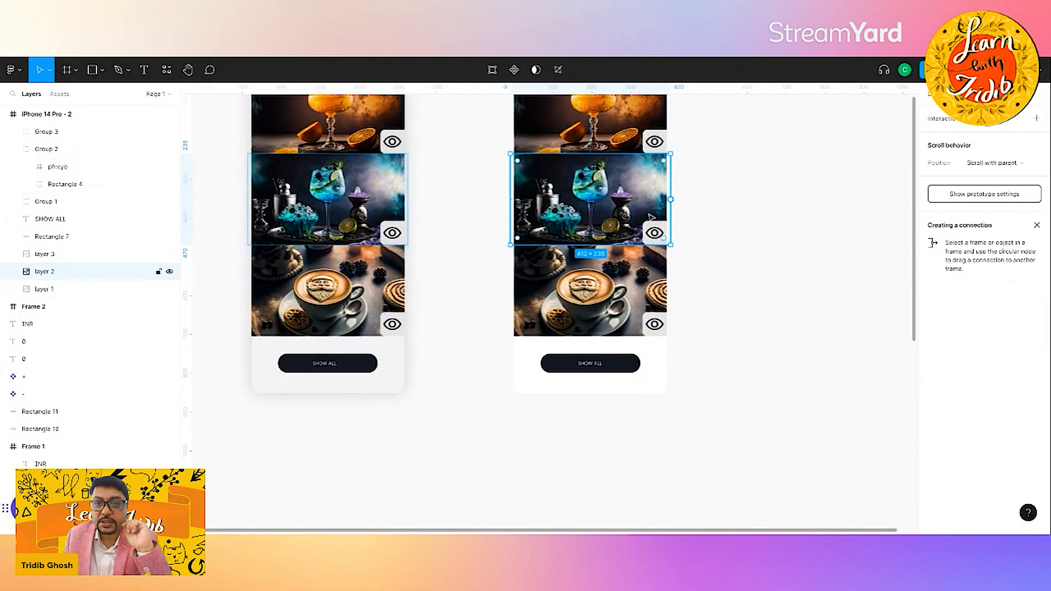
{"action": "scroll", "coordinate": [649, 215], "scroll_direction": "up", "scroll_amount": 1}
{"action": "left_click", "coordinate": [555, 104]}
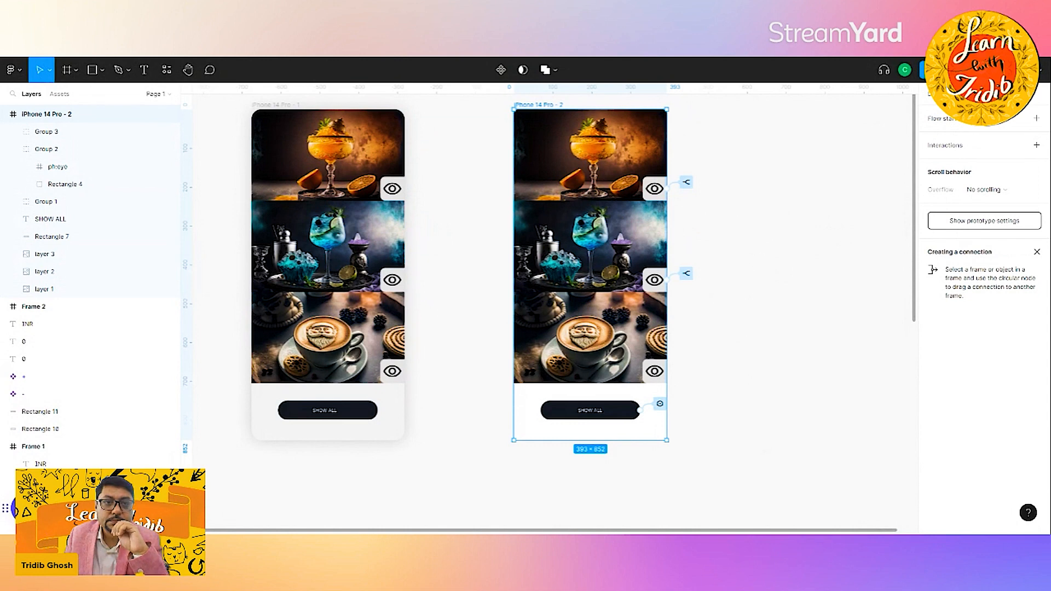
{"action": "key", "text": "ctrl+Tab"}
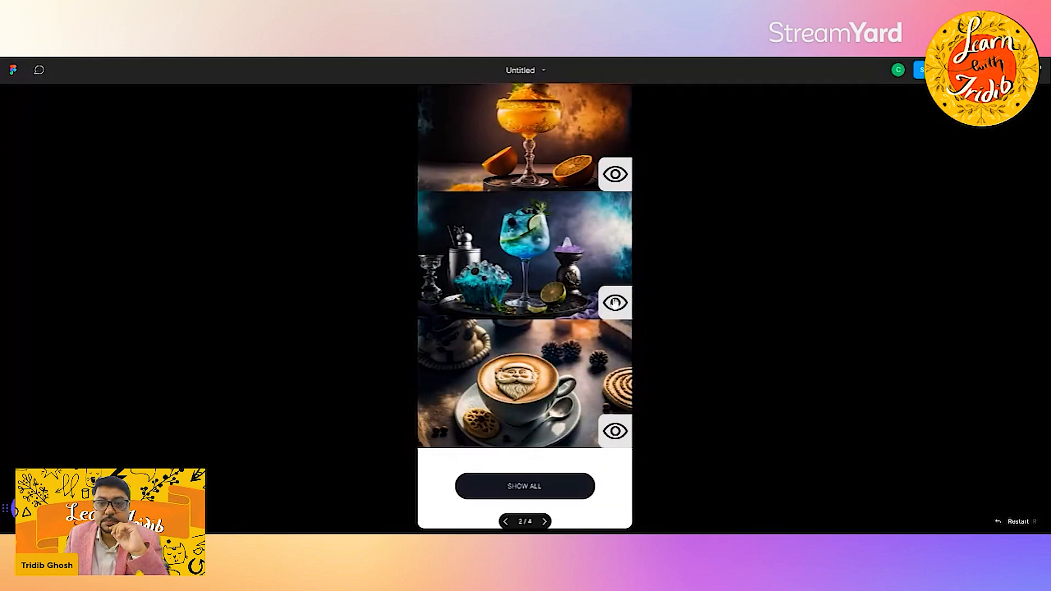
{"action": "left_click", "coordinate": [614, 303]}
{"action": "left_click", "coordinate": [615, 303]}
{"action": "left_click", "coordinate": [614, 171]}
{"action": "left_click", "coordinate": [613, 171]}
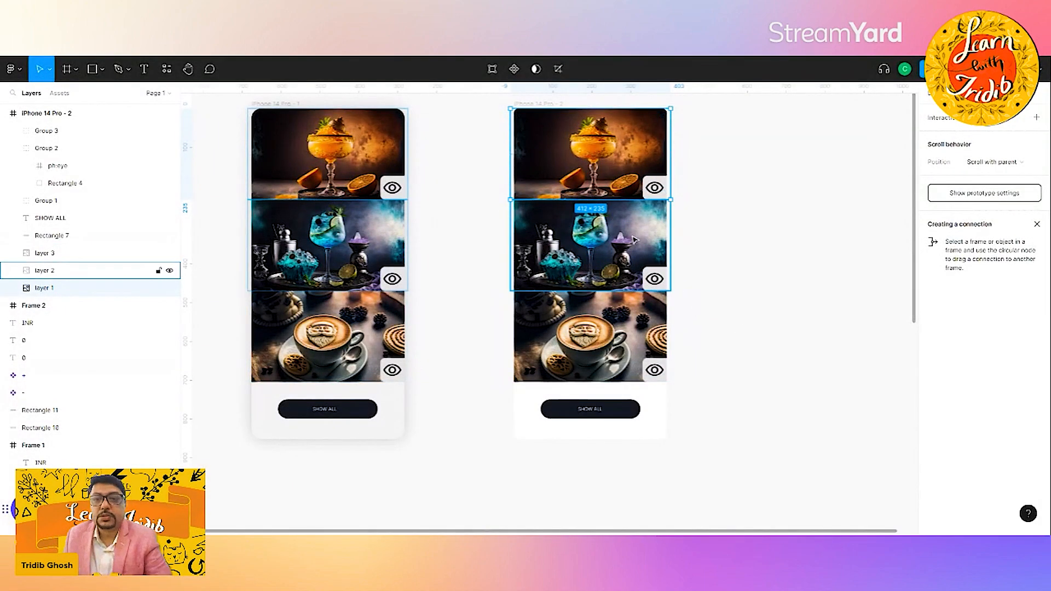
Add an on-click Conditional interaction to the coffee image's eye icon in the iPhone 14 Pro - 2 frame
{"action": "left_click", "coordinate": [652, 188]}
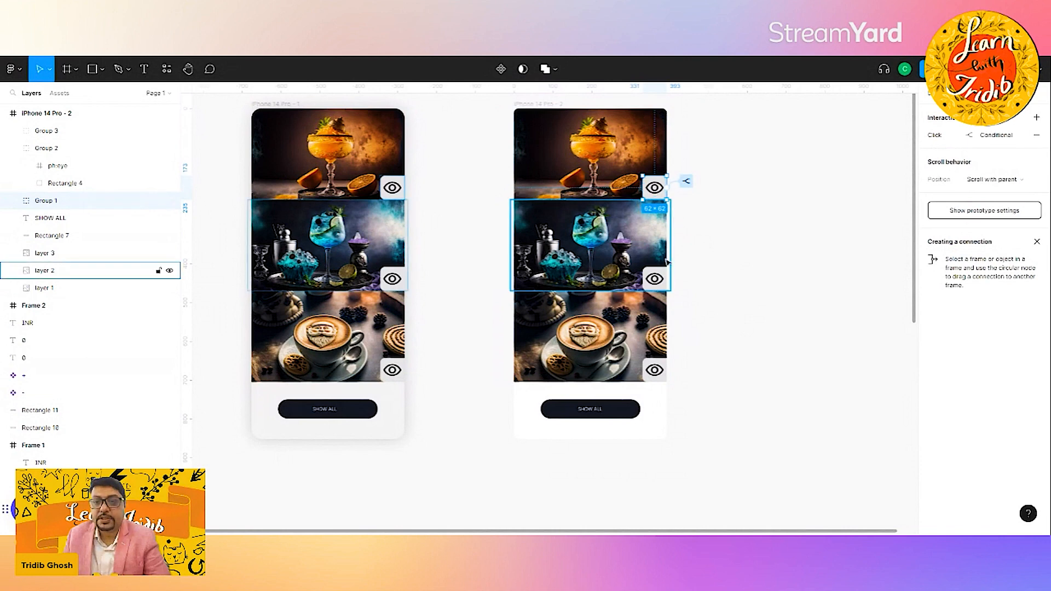
{"action": "left_click", "coordinate": [646, 280]}
{"action": "left_click", "coordinate": [661, 371]}
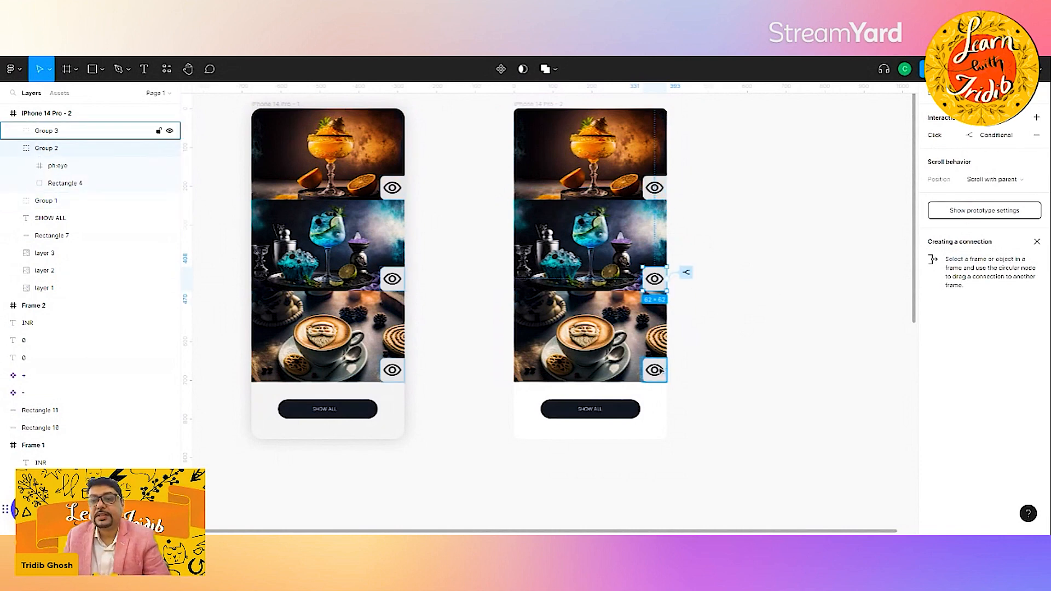
{"action": "left_click", "coordinate": [1036, 117]}
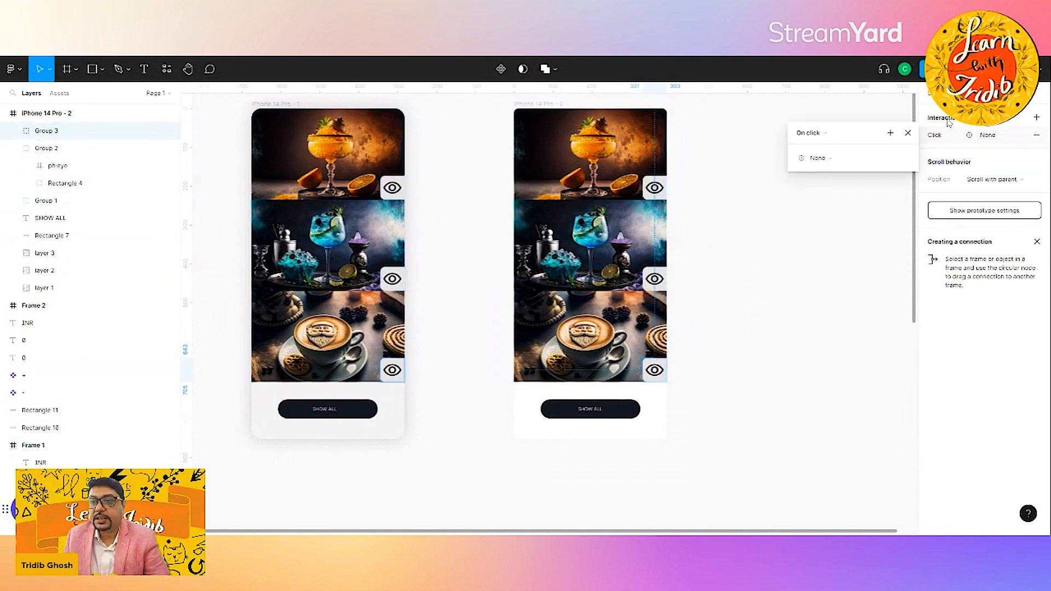
{"action": "left_click", "coordinate": [815, 157]}
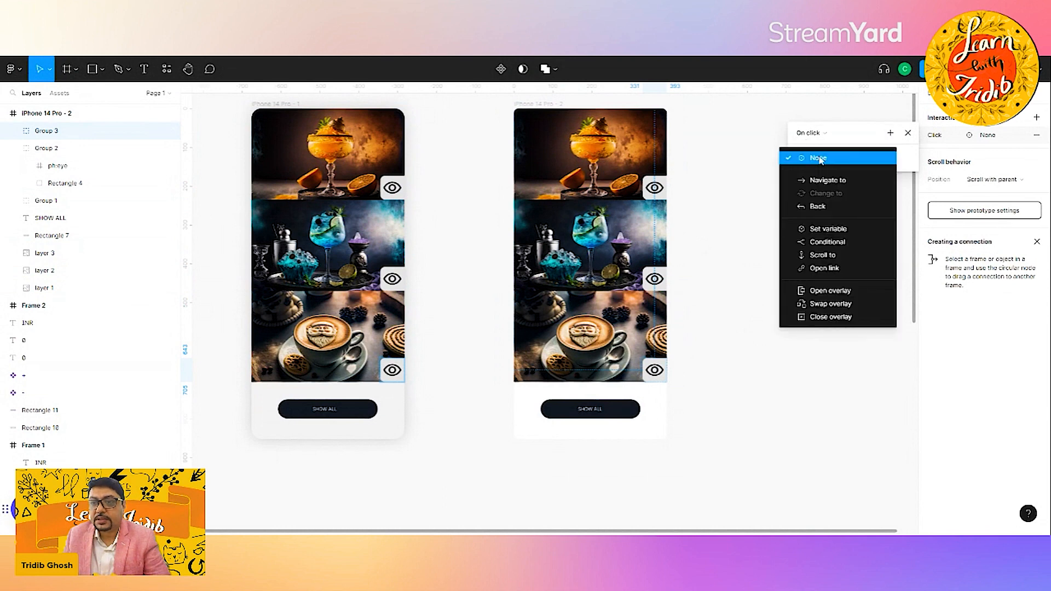
{"action": "left_click", "coordinate": [825, 242]}
Set the if condition of the coffee eye icon's conditional to showLayer3 == true
{"action": "left_click", "coordinate": [805, 183]}
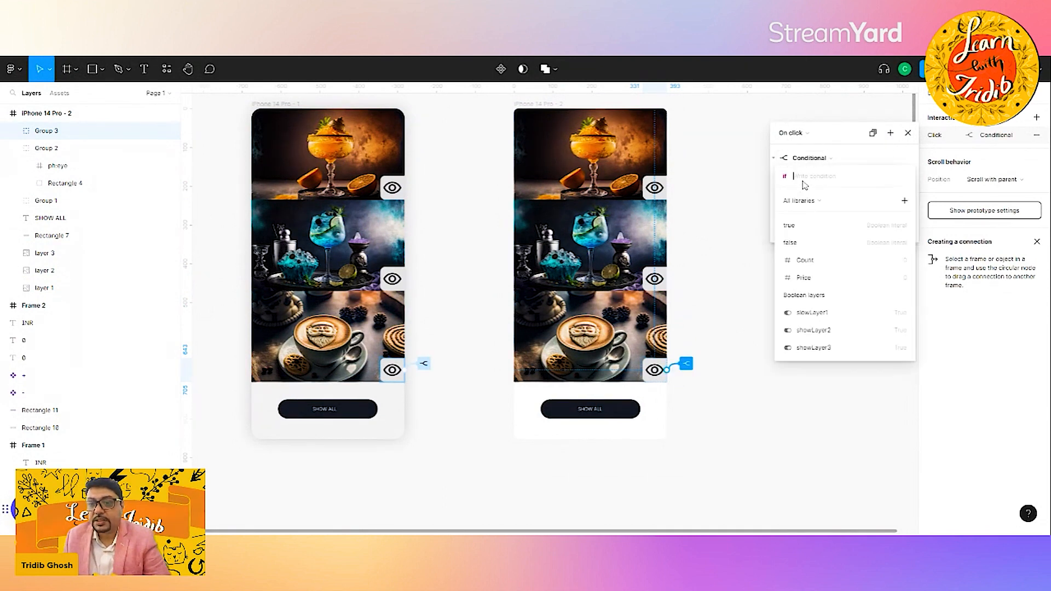
{"action": "left_click", "coordinate": [817, 349]}
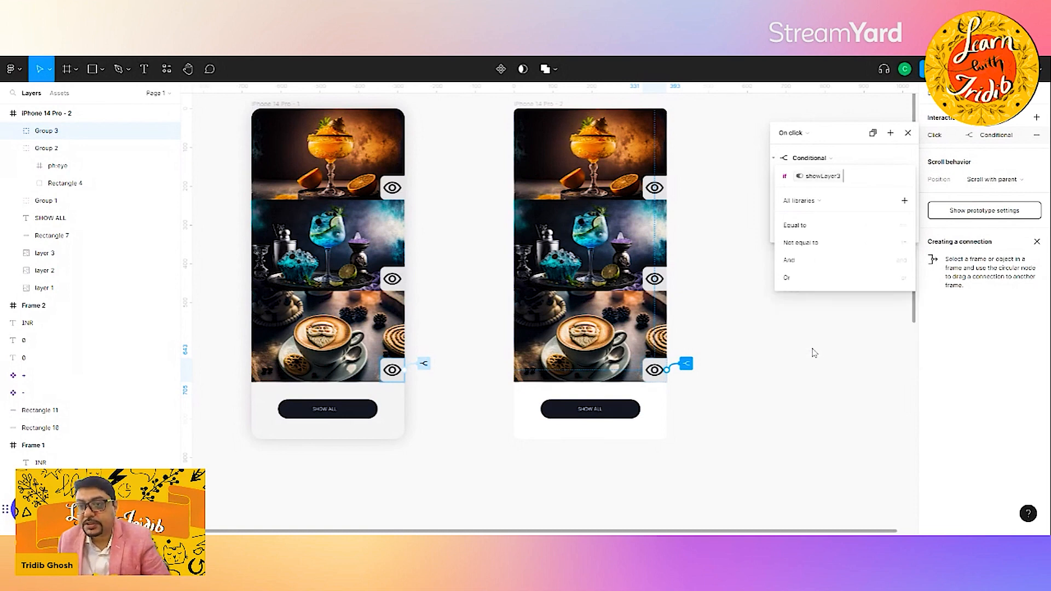
{"action": "left_click", "coordinate": [800, 232]}
{"action": "left_click", "coordinate": [798, 230]}
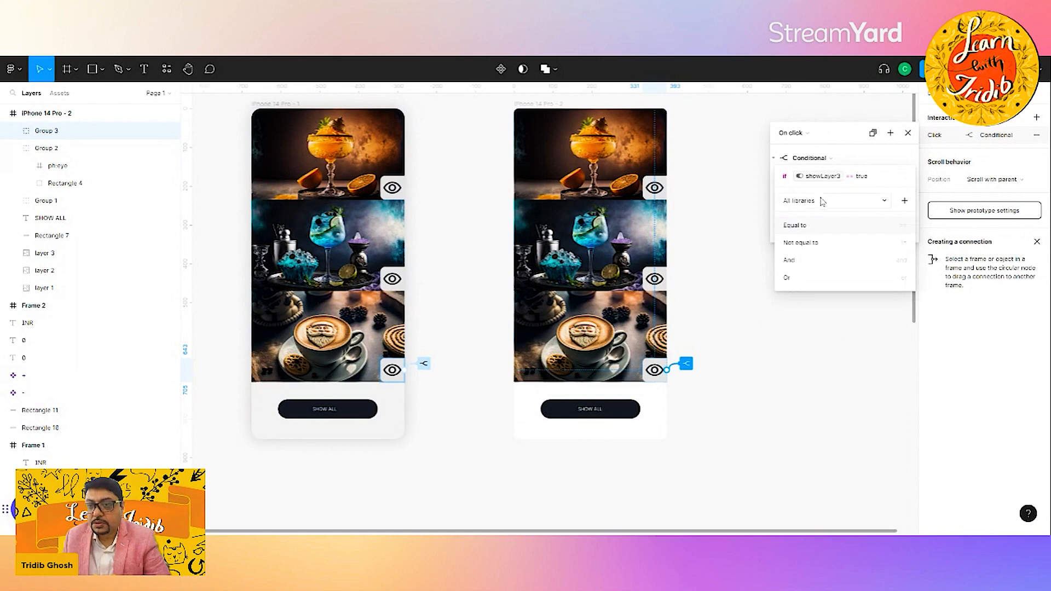
{"action": "key", "text": "Return"}
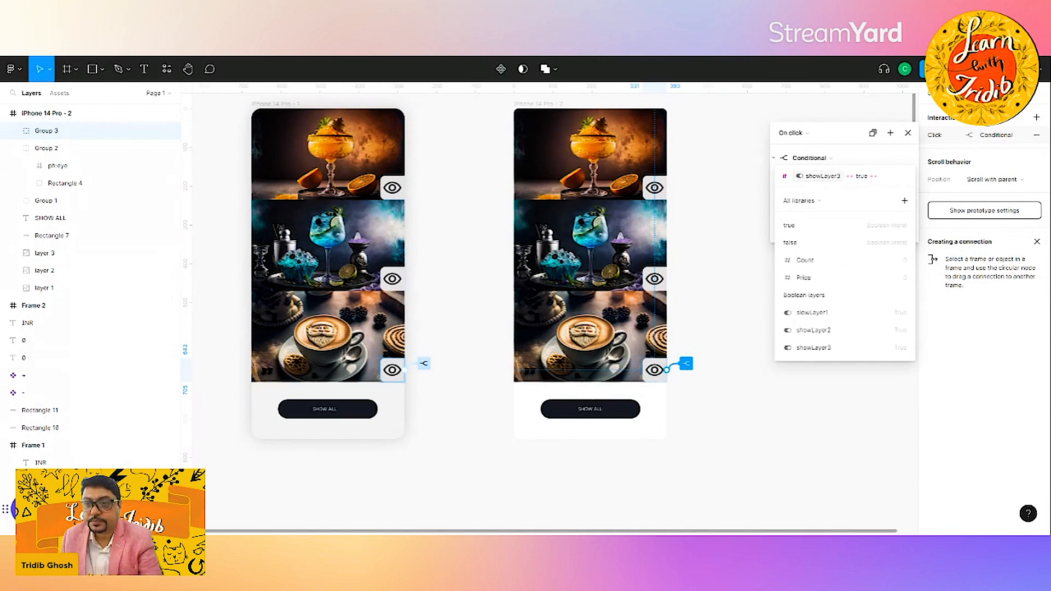
{"action": "key", "text": "BackSpace"}
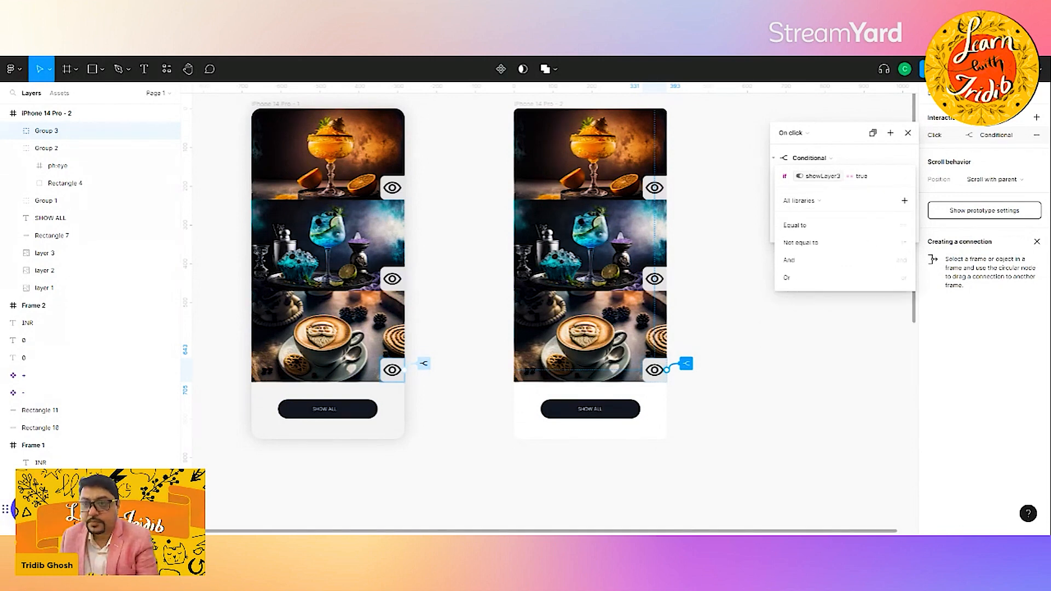
{"action": "key", "text": "Escape"}
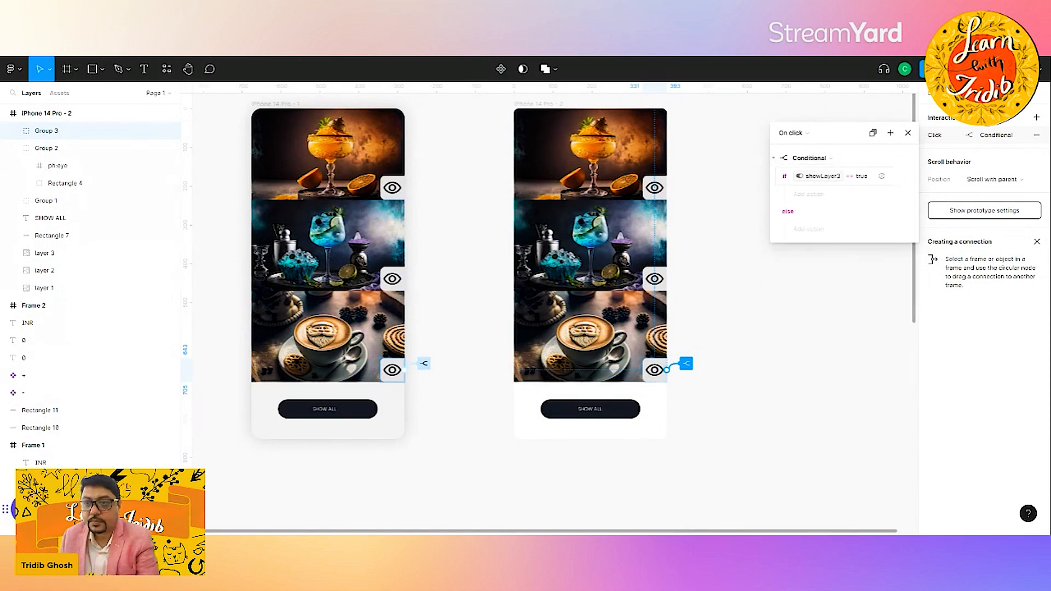
{"action": "left_click", "coordinate": [882, 179]}
{"action": "left_click", "coordinate": [882, 179]}
{"action": "key", "text": "Return"}
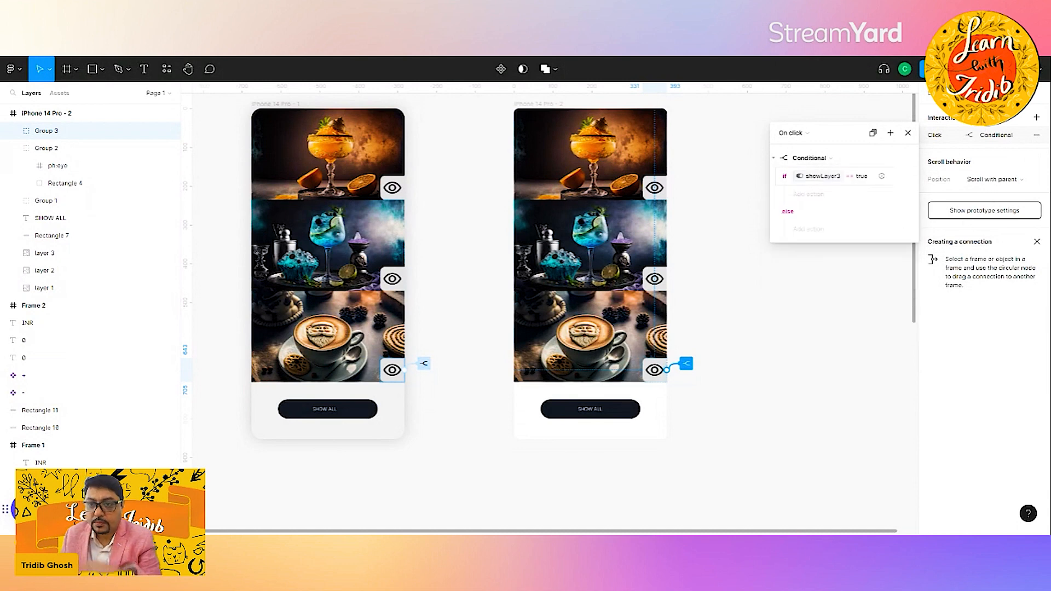
Add a Set variable action to the coffee eye icon's if branch that sets showLayer3 to false
{"action": "left_click", "coordinate": [809, 195]}
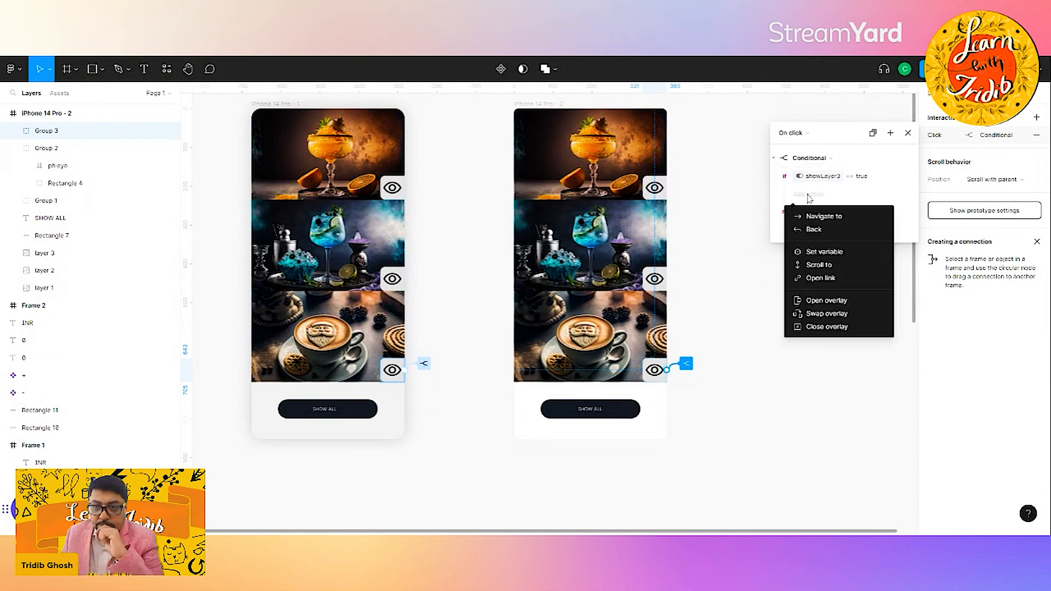
{"action": "left_click", "coordinate": [825, 251]}
{"action": "left_click", "coordinate": [813, 353]}
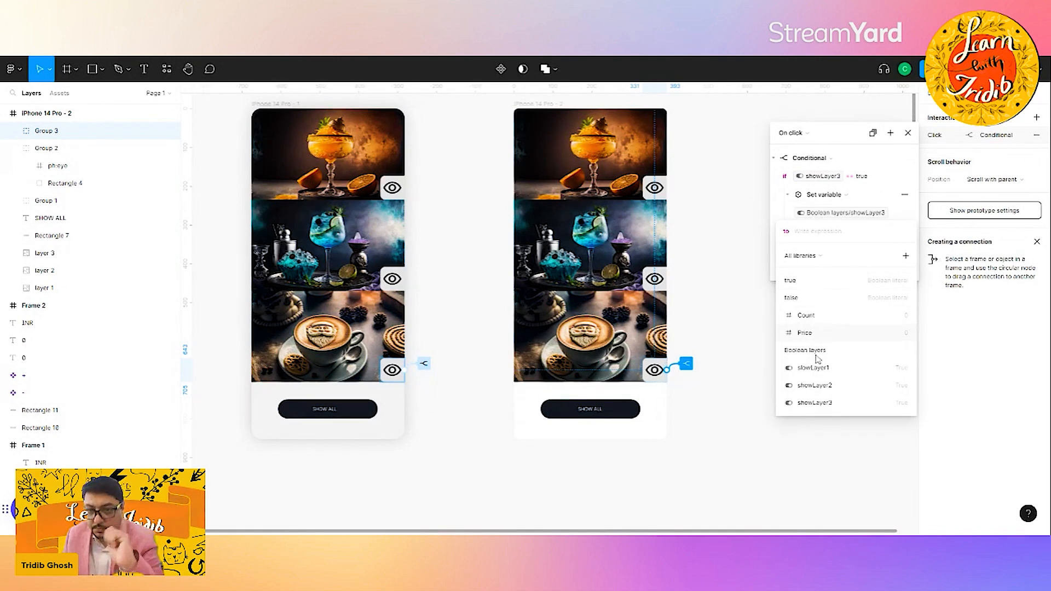
{"action": "left_click", "coordinate": [793, 297]}
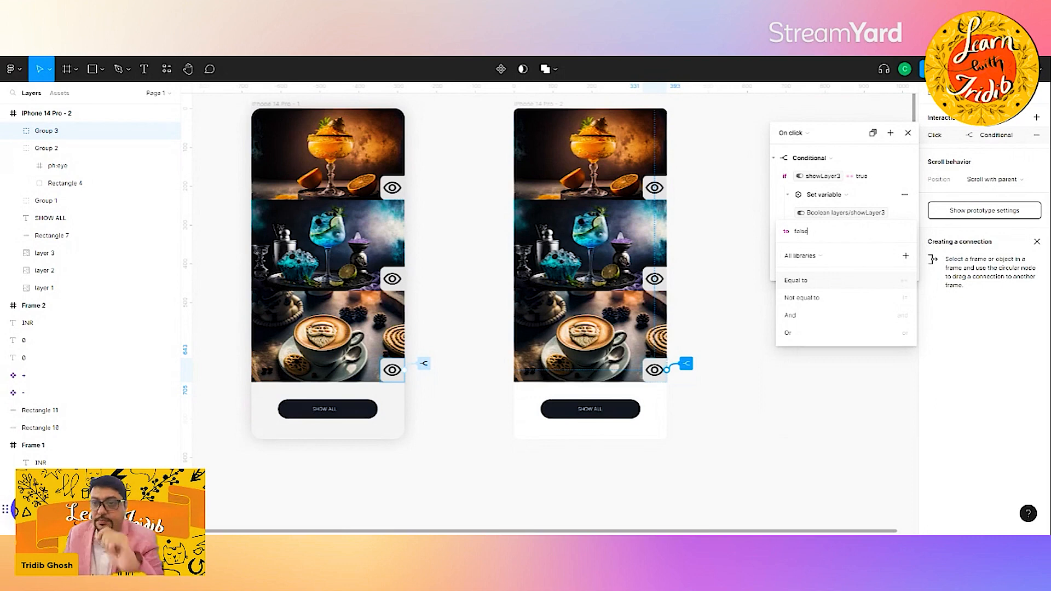
{"action": "key", "text": "Return"}
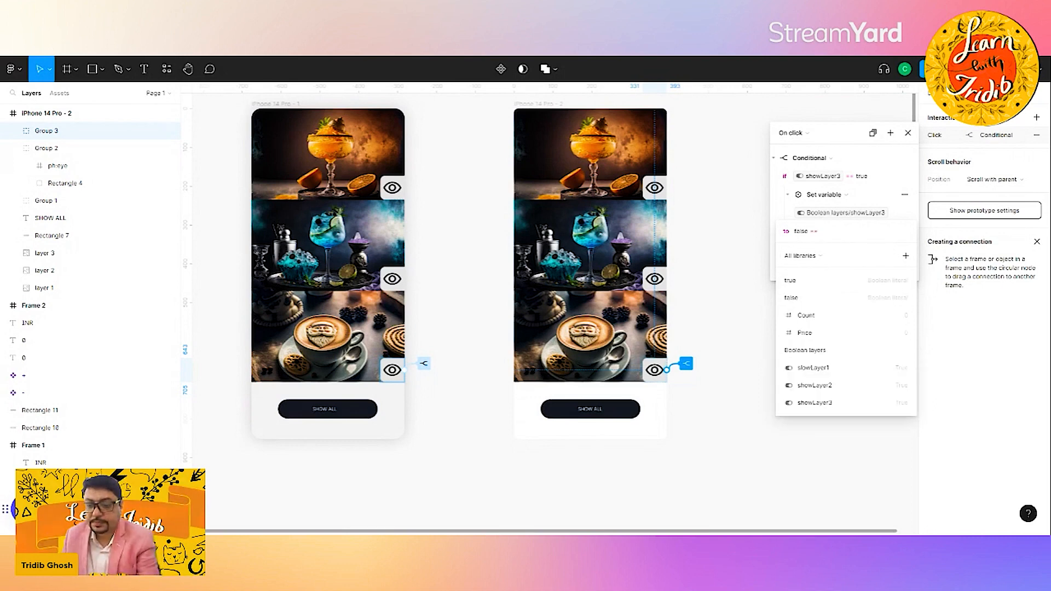
{"action": "key", "text": "BackSpace"}
{"action": "key", "text": "Escape"}
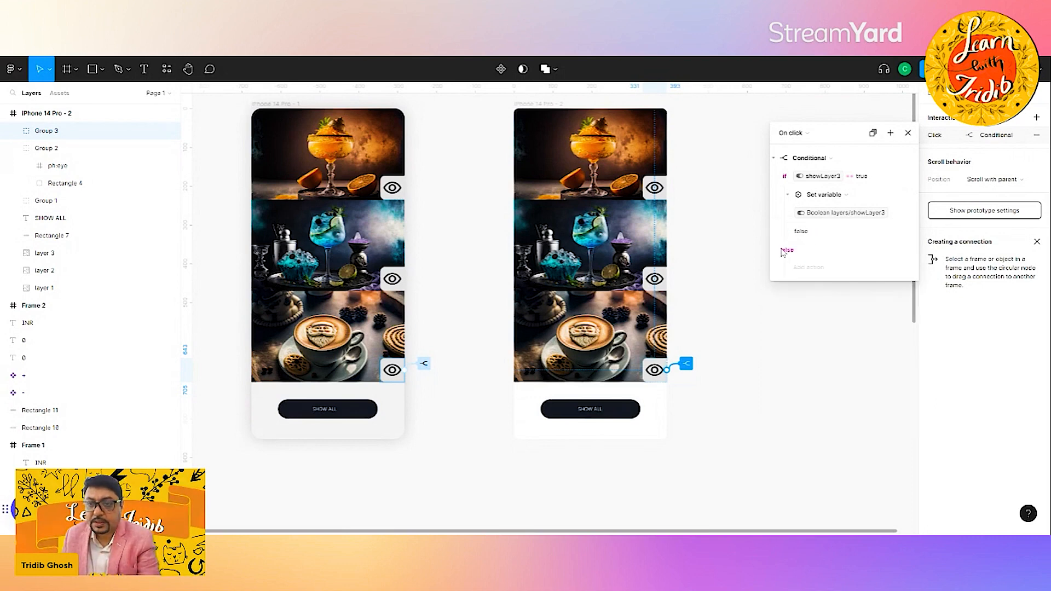
Add a Set variable action to the else branch that sets showLayer3 to true, and close the interaction
{"action": "left_click", "coordinate": [813, 278]}
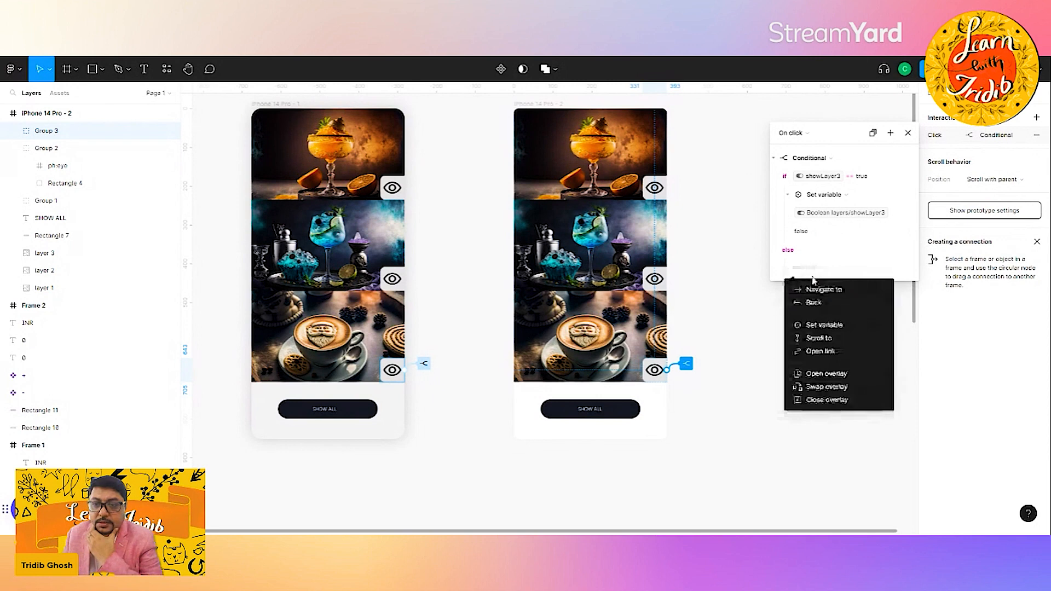
{"action": "left_click", "coordinate": [825, 327]}
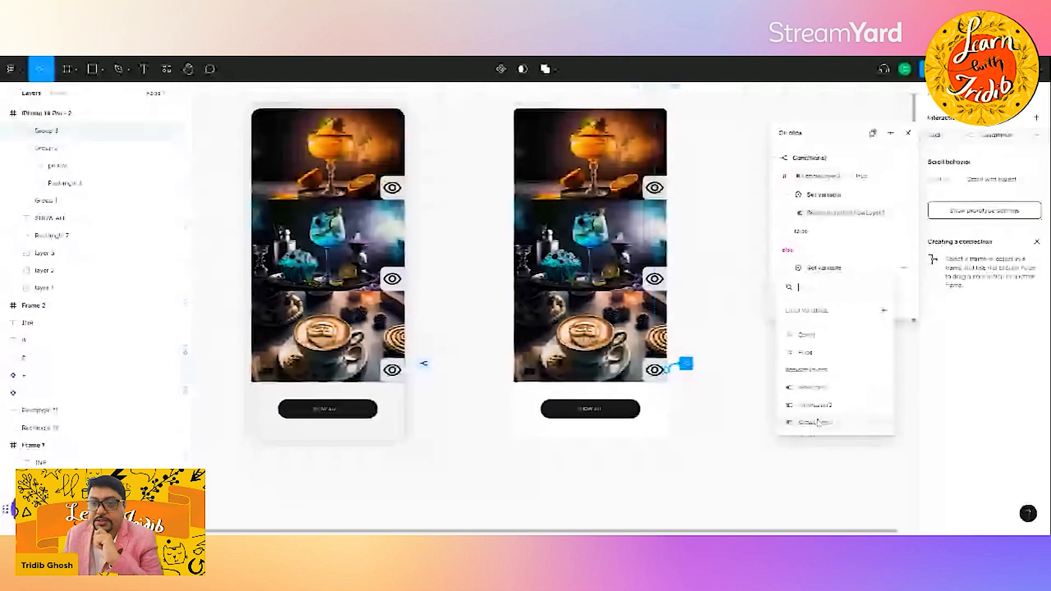
{"action": "left_click", "coordinate": [818, 422]}
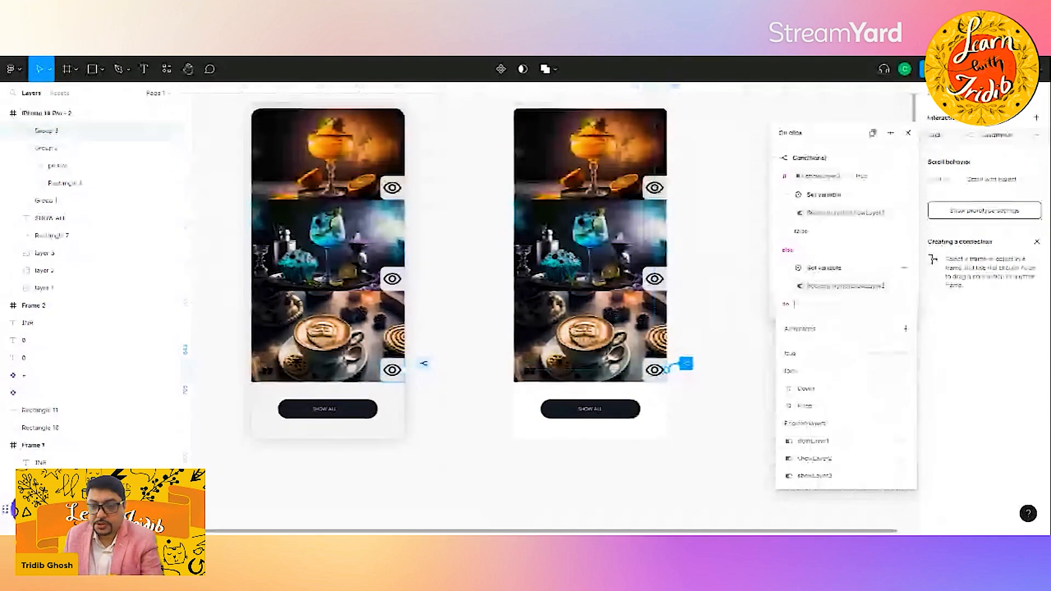
{"action": "left_click", "coordinate": [795, 355]}
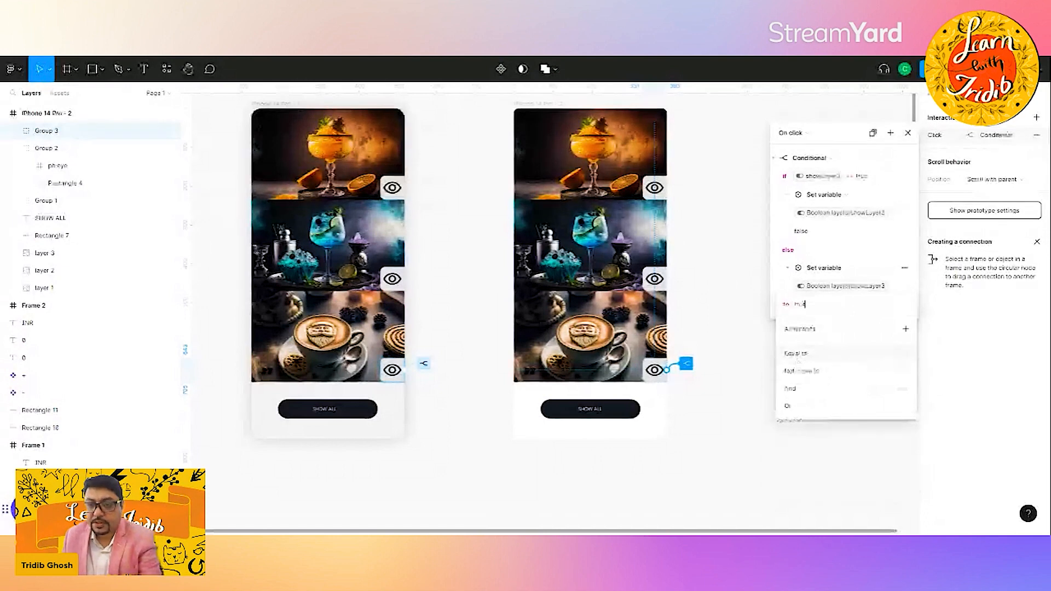
{"action": "left_click", "coordinate": [777, 476]}
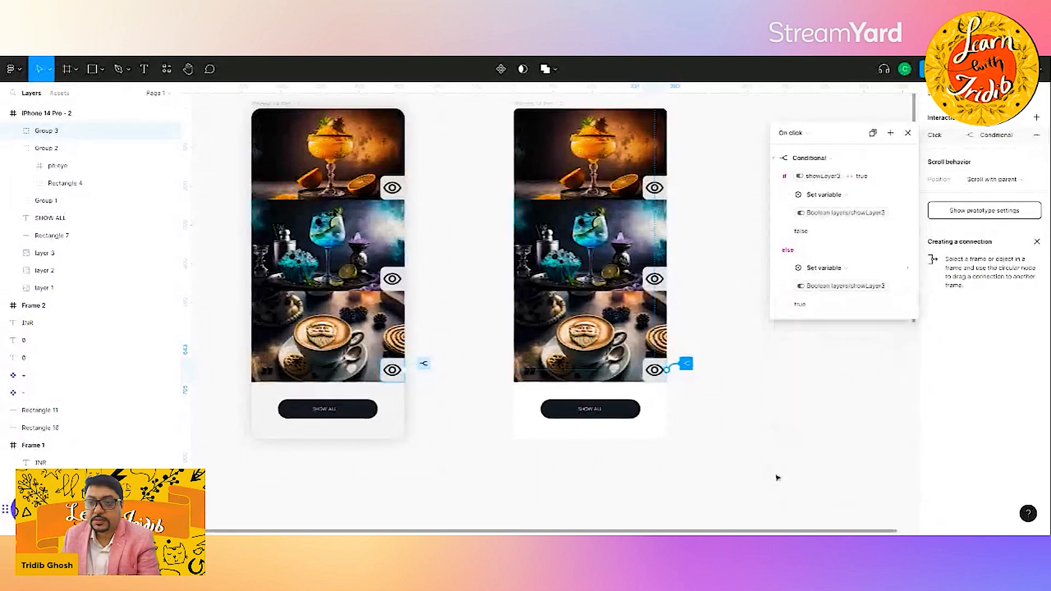
{"action": "left_click", "coordinate": [768, 473]}
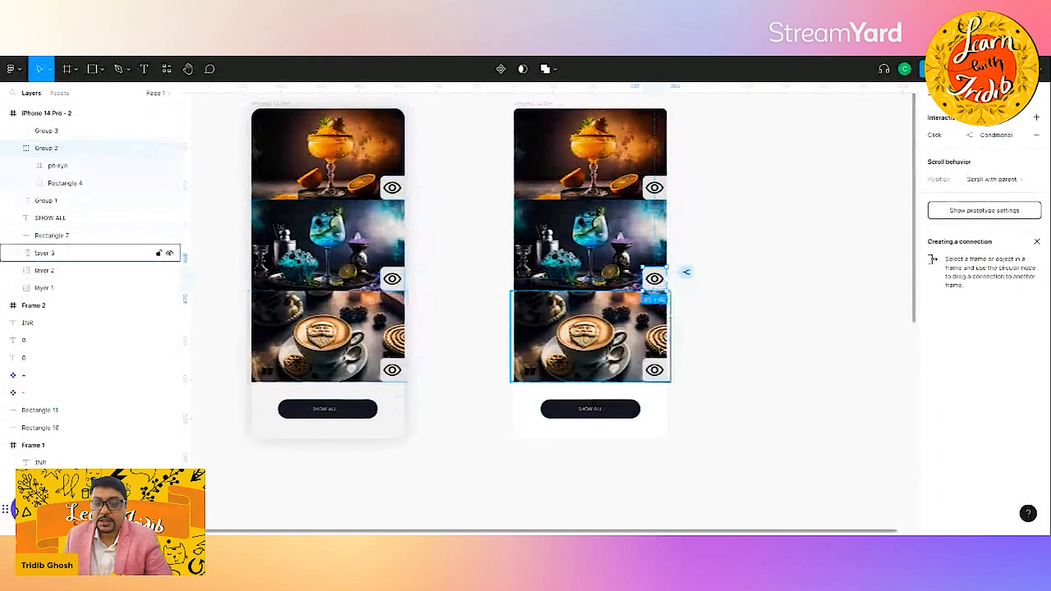
Remove the existing on-click Set variable interaction from the SHOW ALL button's rectangle in the iPhone 14 Pro - 2 frame
{"action": "left_click", "coordinate": [613, 408]}
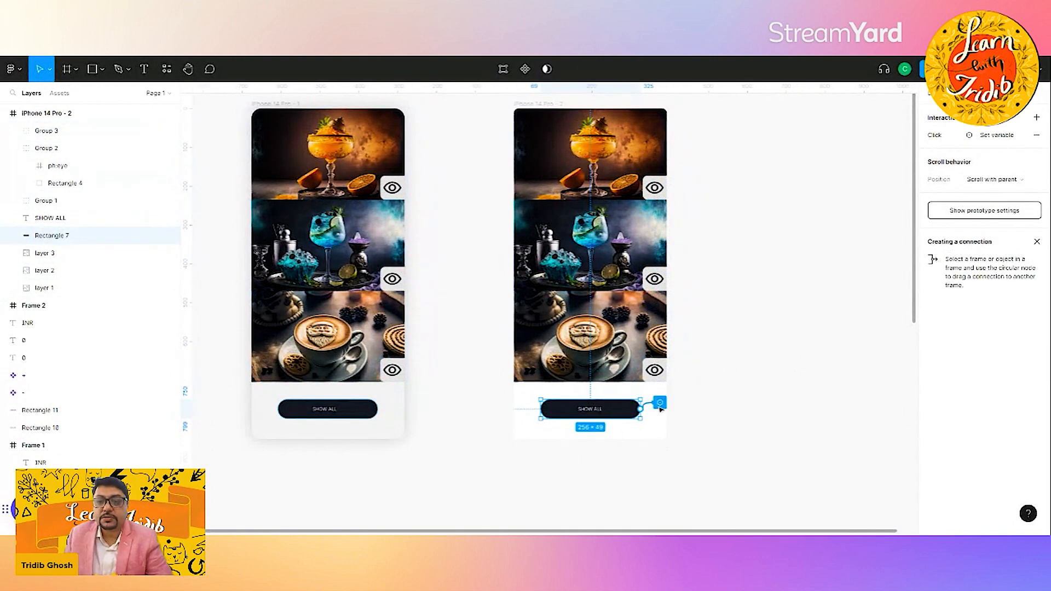
{"action": "key", "text": "shift+e"}
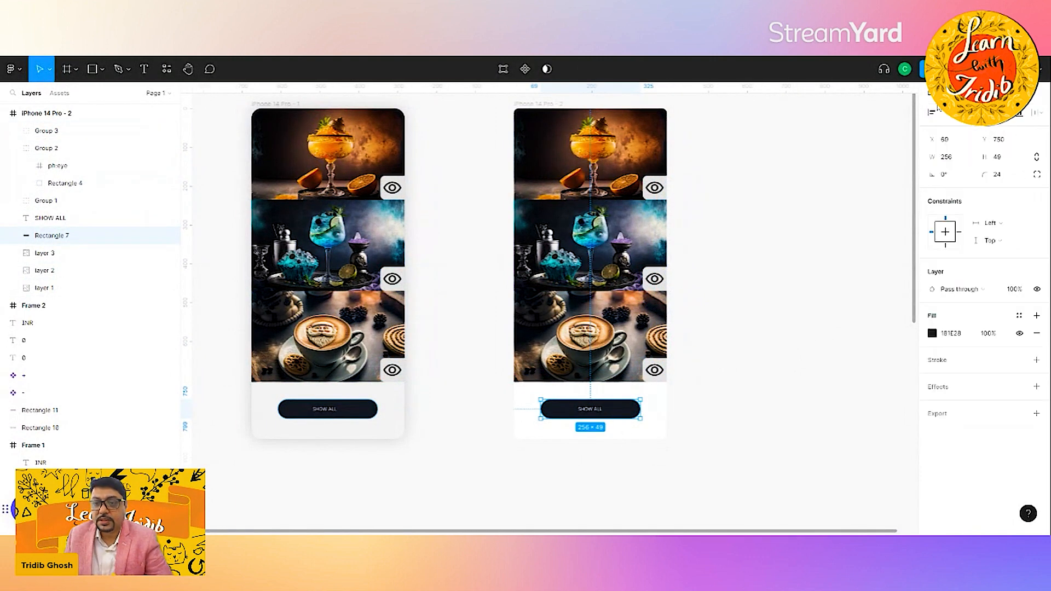
{"action": "left_click", "coordinate": [673, 404]}
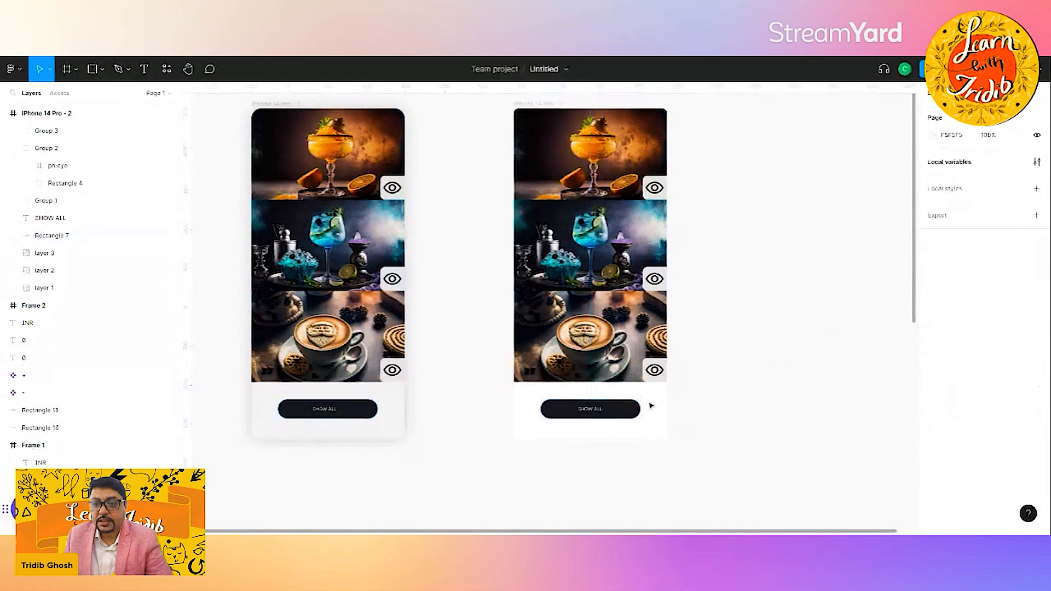
{"action": "left_click", "coordinate": [636, 410]}
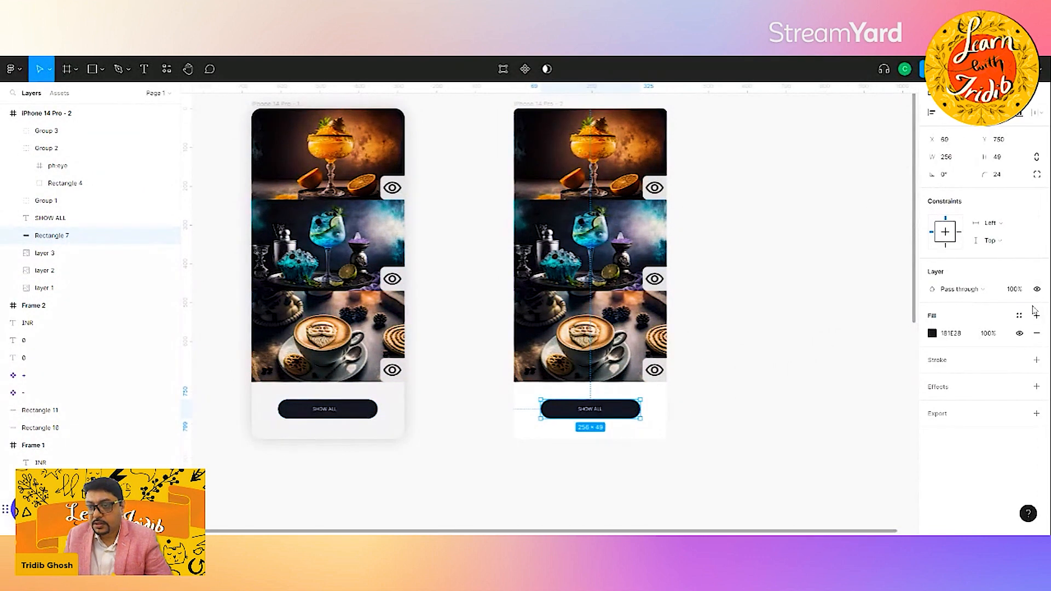
{"action": "key", "text": "shift+e"}
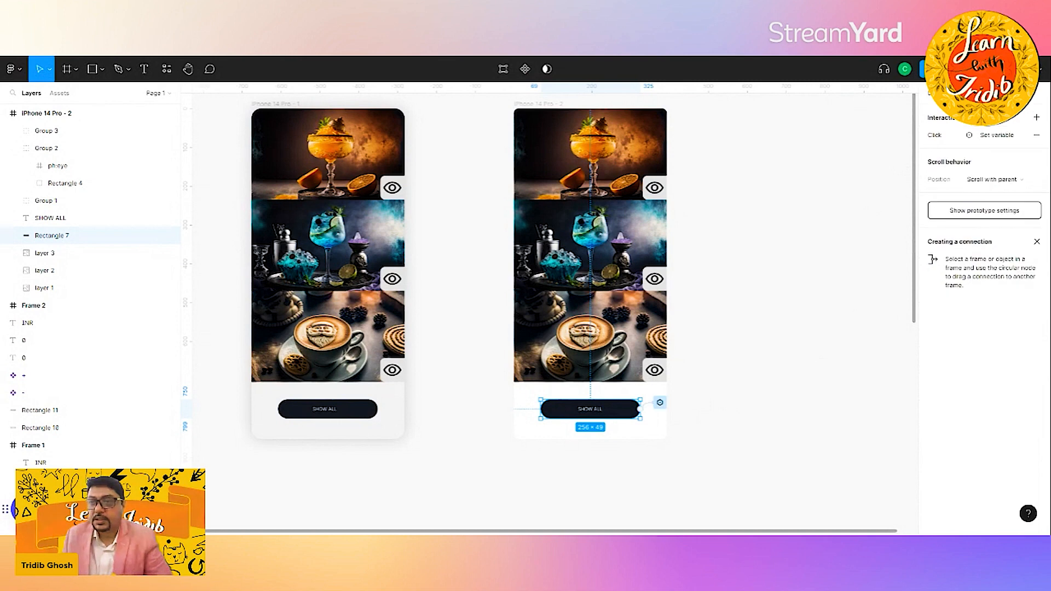
{"action": "left_click", "coordinate": [1037, 136]}
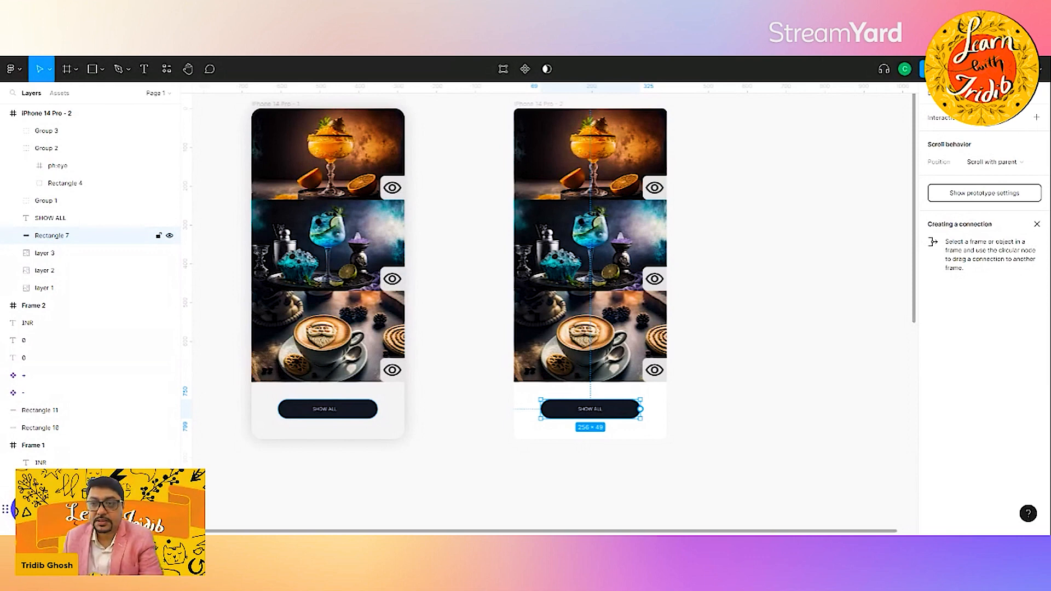
Add an on-click interaction to the SHOW ALL button's rectangle with a Set variable action that sets slowLayer1 to true
{"action": "left_click", "coordinate": [953, 123]}
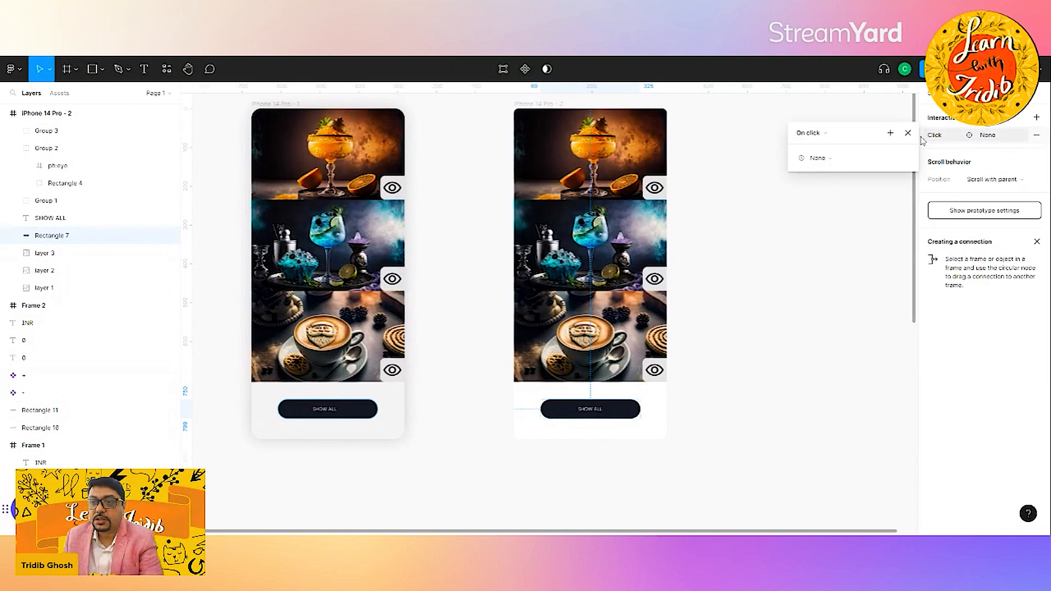
{"action": "left_click", "coordinate": [890, 134]}
{"action": "left_click", "coordinate": [910, 190]}
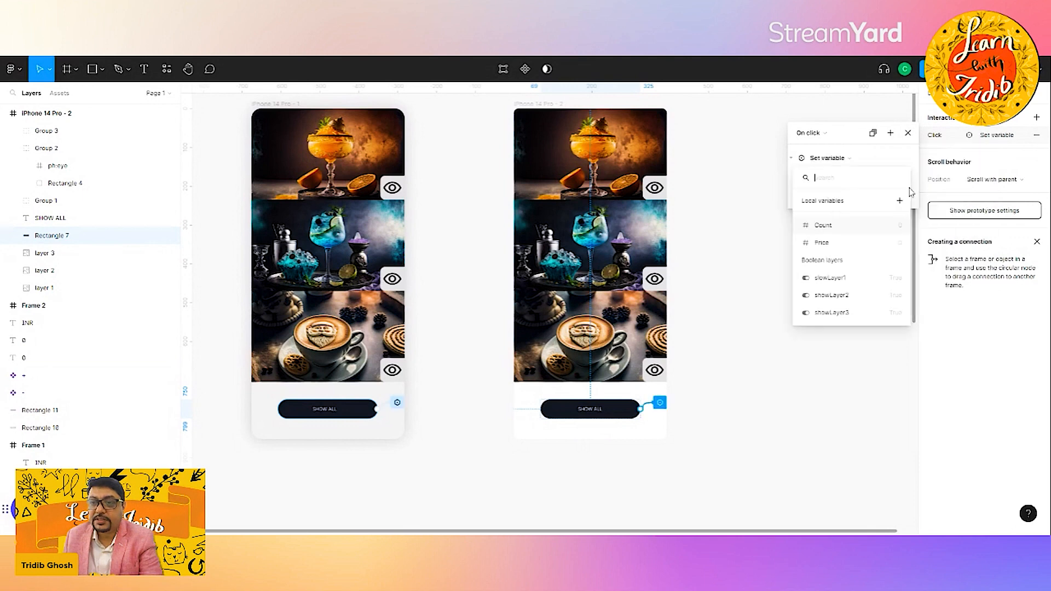
{"action": "left_click", "coordinate": [833, 278]}
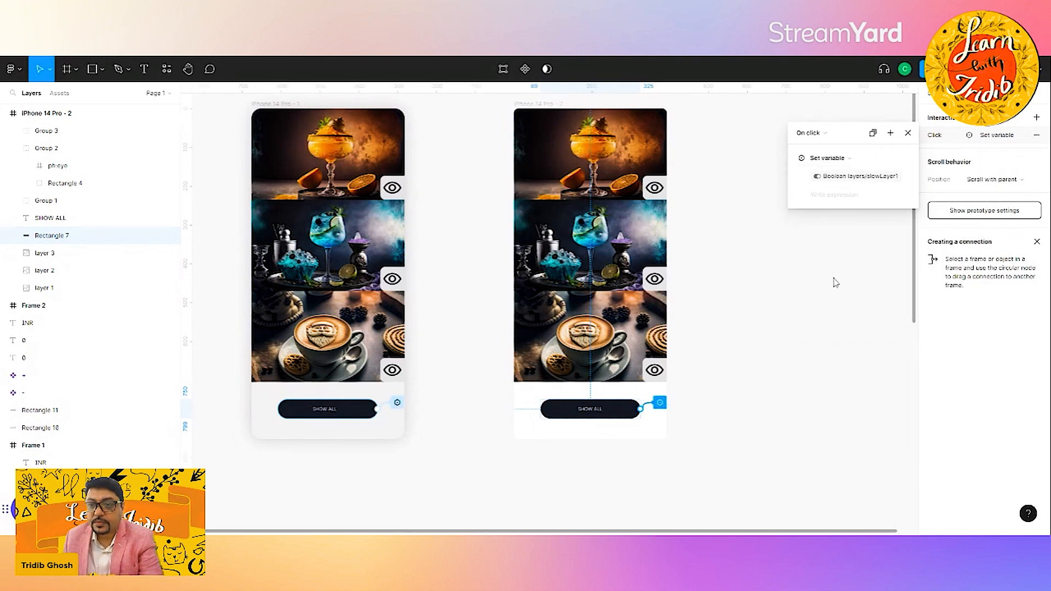
{"action": "type", "text": "true"}
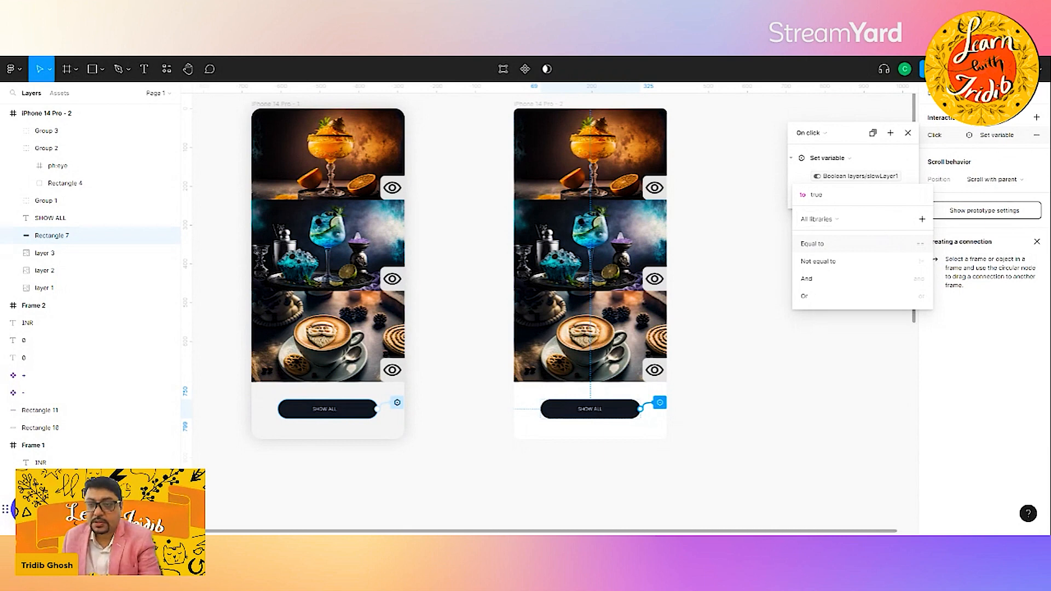
{"action": "type", "text": " =="}
{"action": "key", "text": "BackSpace"}
{"action": "key", "text": "BackSpace"}
{"action": "key", "text": "BackSpace"}
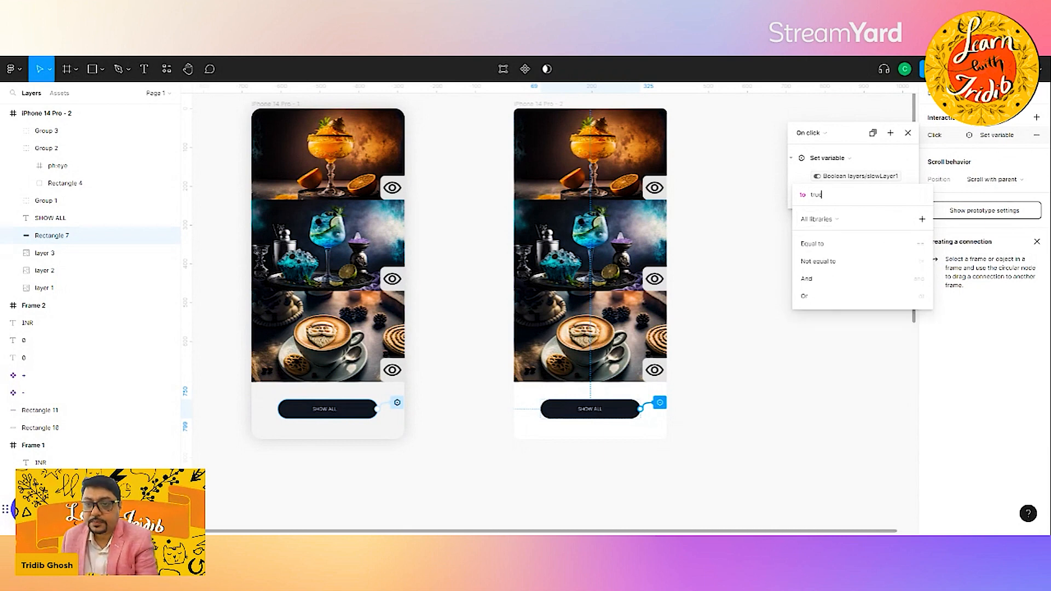
{"action": "left_click", "coordinate": [840, 345]}
Add a second Set variable action to the SHOW ALL button's on-click interaction that sets showLayer2 to true
{"action": "left_click", "coordinate": [890, 135]}
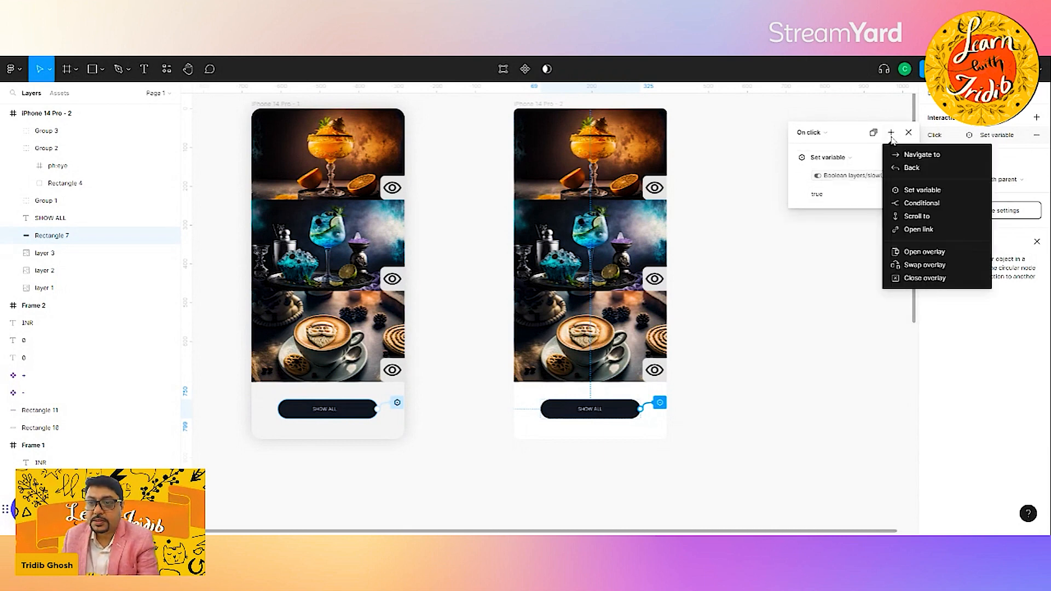
{"action": "left_click", "coordinate": [929, 197]}
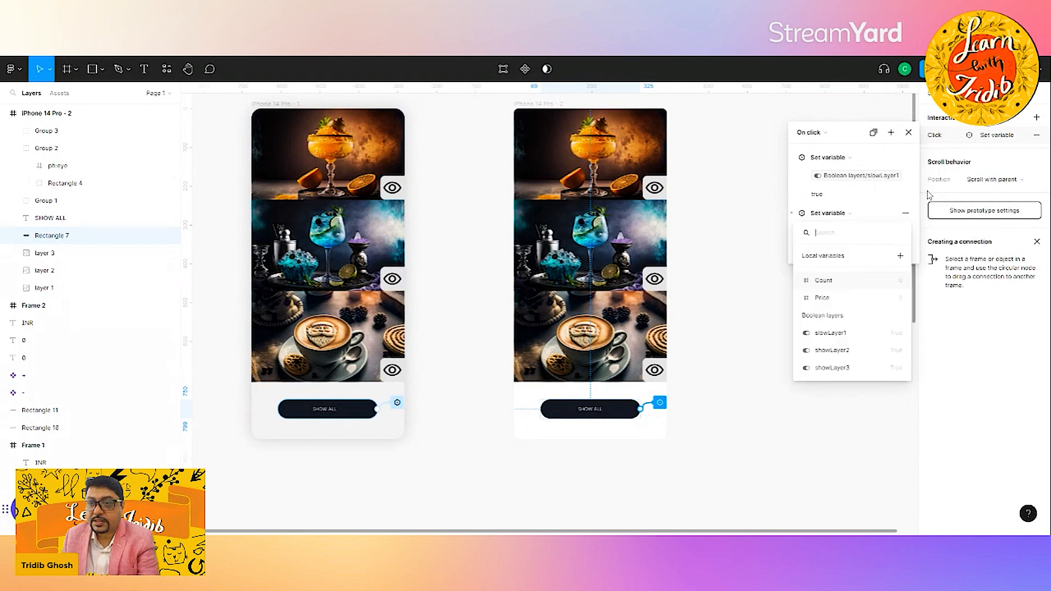
{"action": "left_click", "coordinate": [834, 351]}
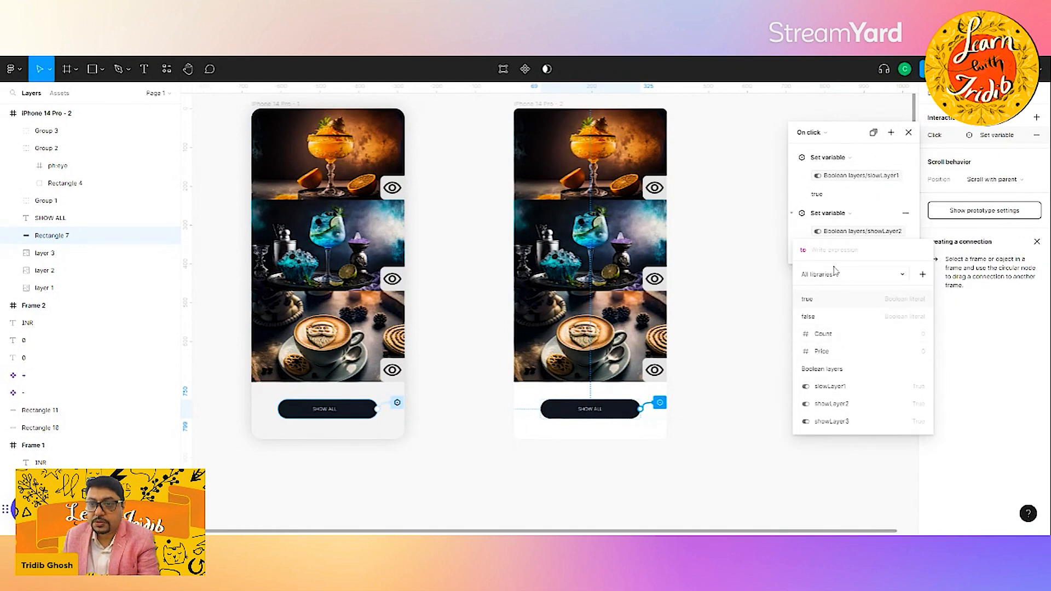
{"action": "left_click", "coordinate": [830, 301]}
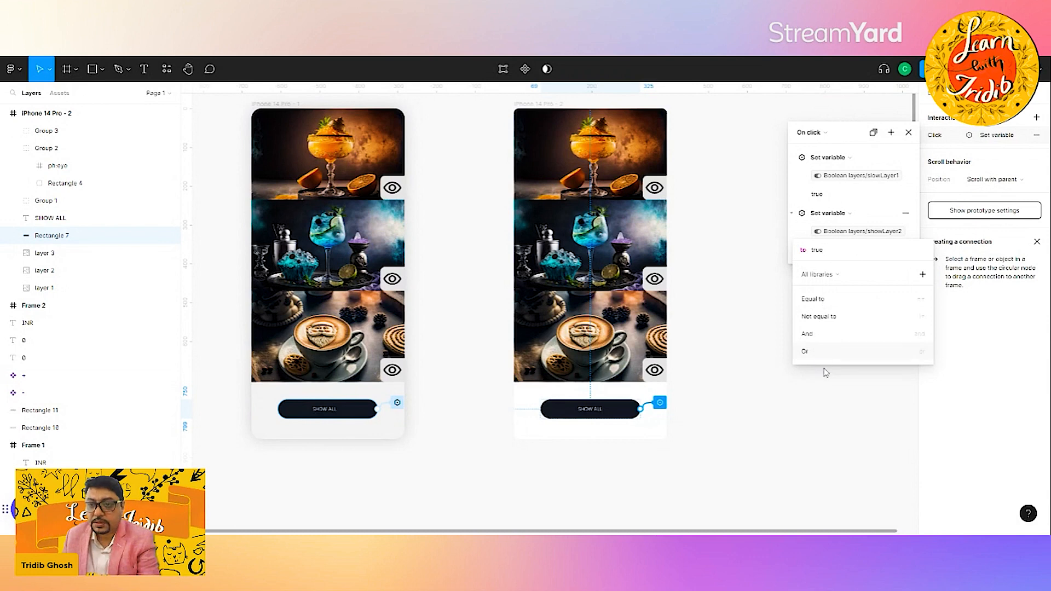
{"action": "left_click", "coordinate": [858, 427]}
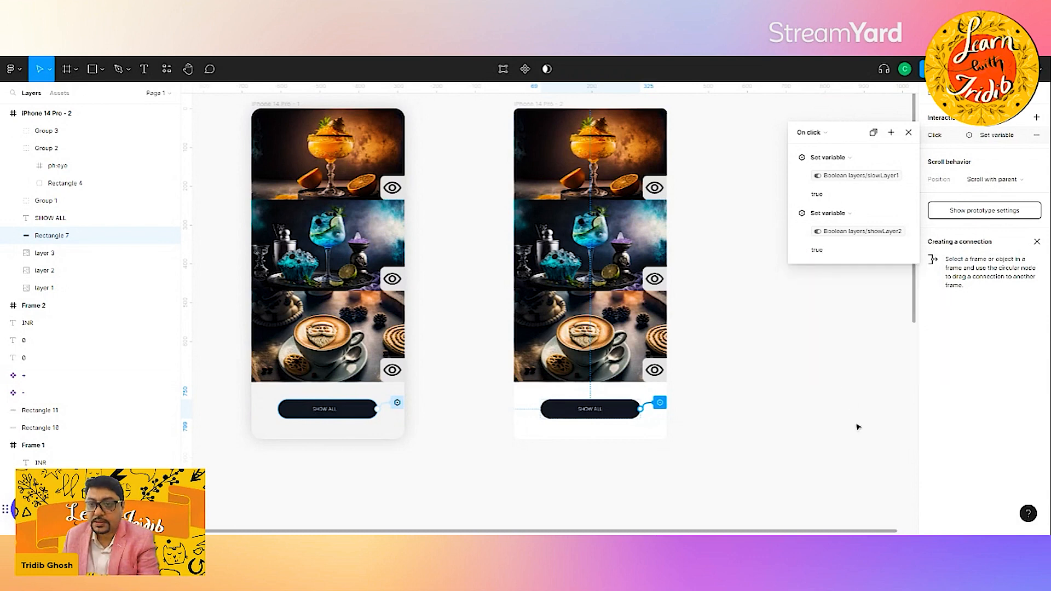
Add a third Set variable action that sets showLayer3 to true, and close the SHOW ALL button's interaction
{"action": "left_click", "coordinate": [890, 134]}
{"action": "left_click", "coordinate": [917, 190]}
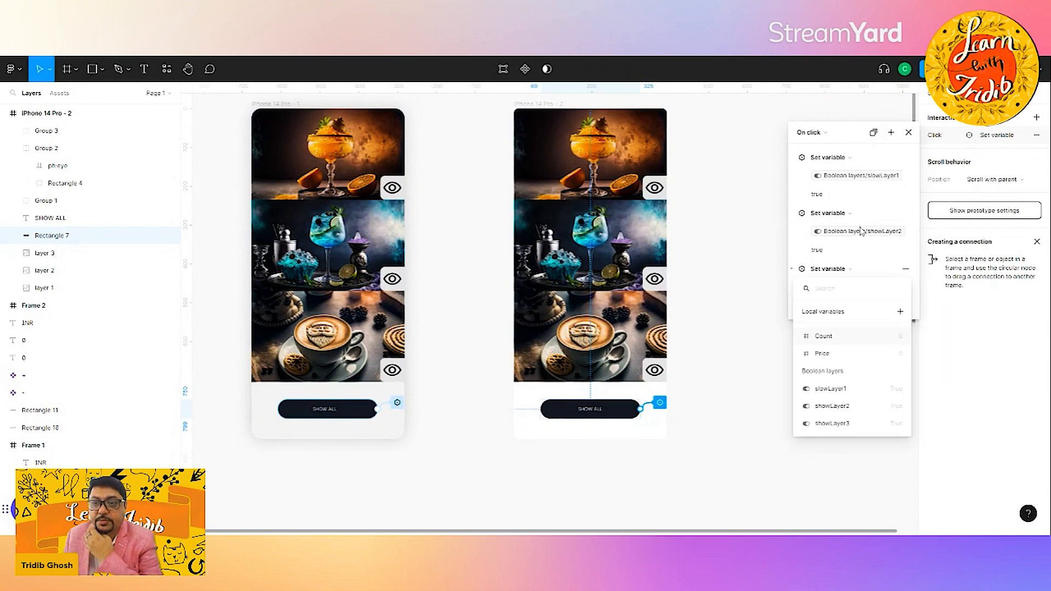
{"action": "left_click", "coordinate": [833, 423]}
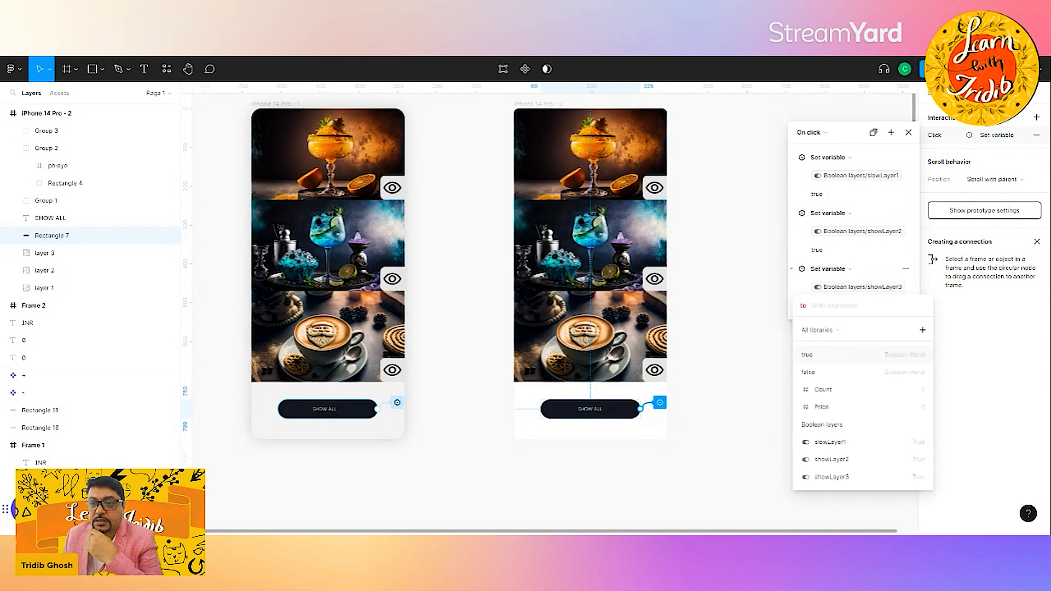
{"action": "left_click", "coordinate": [813, 354]}
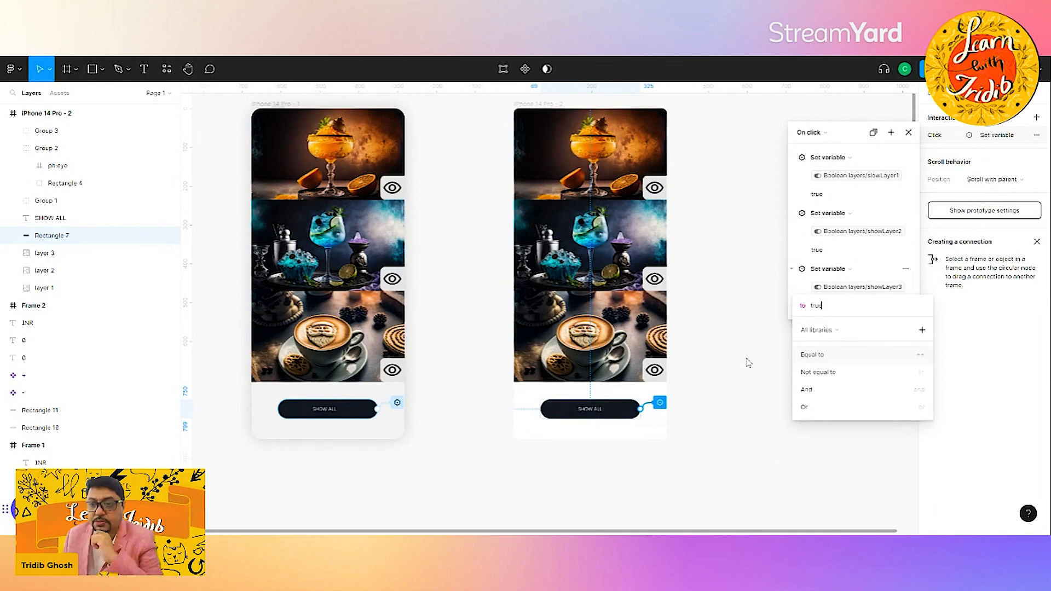
{"action": "left_click", "coordinate": [714, 296]}
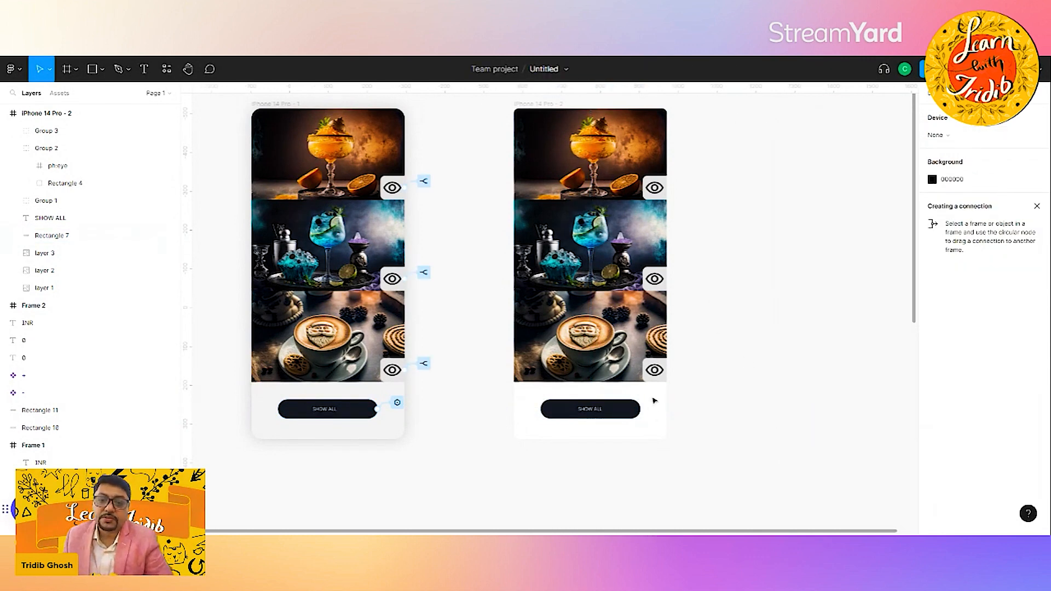
Preview the iPhone 14 Pro - 2 prototype and toggle each of the three images off and on with its eye icon
{"action": "left_click", "coordinate": [540, 106]}
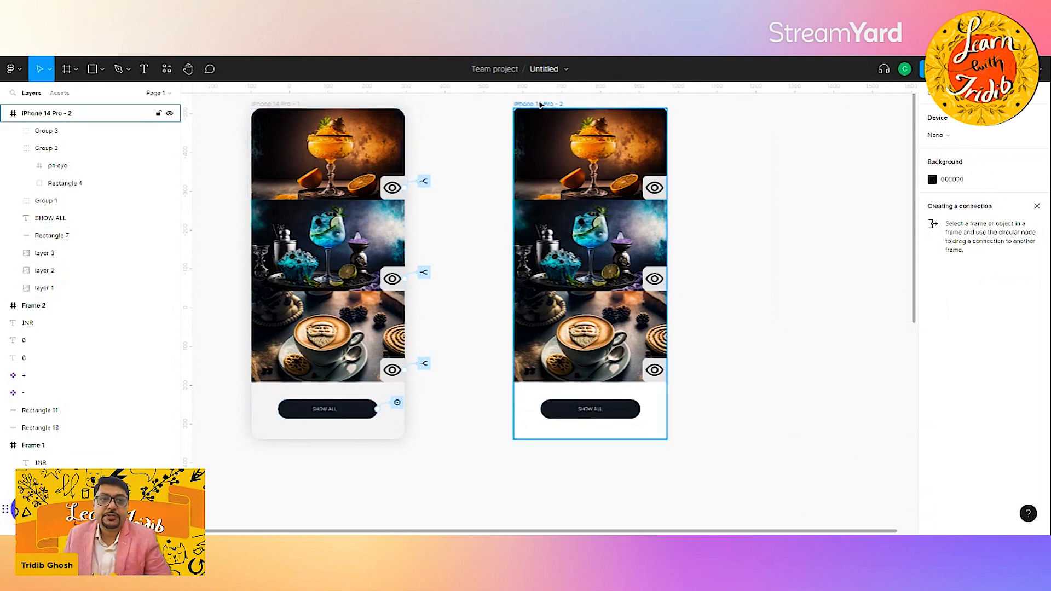
{"action": "left_click", "coordinate": [541, 105]}
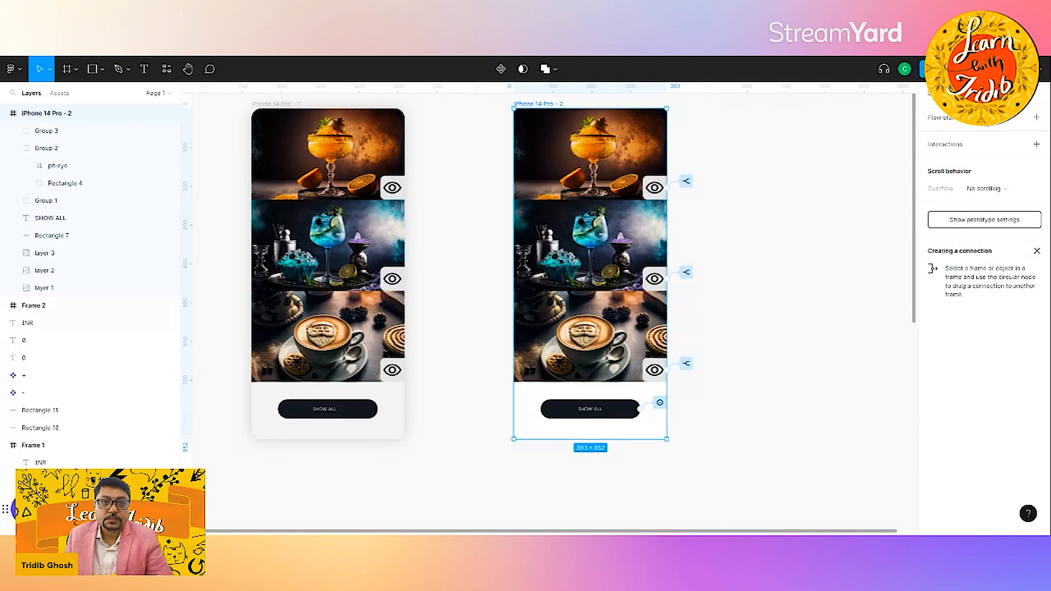
{"action": "left_click", "coordinate": [279, 57]}
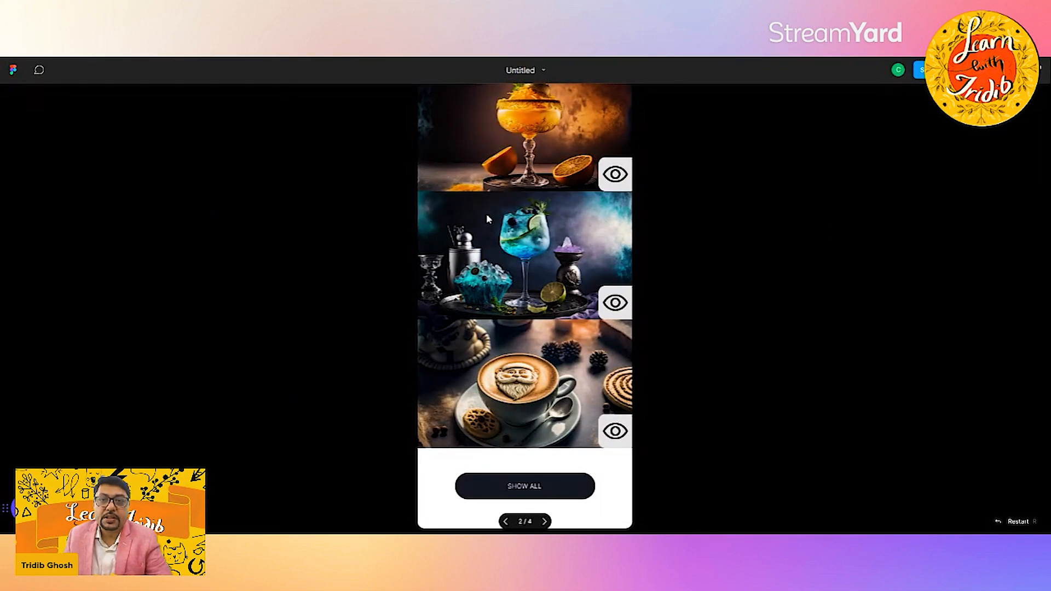
{"action": "left_click", "coordinate": [613, 181]}
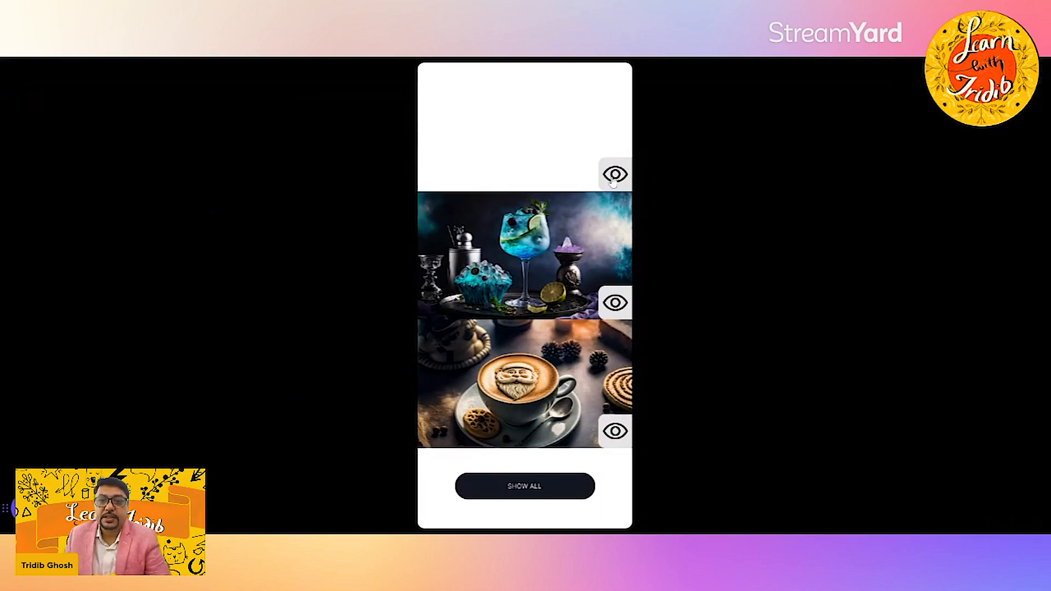
{"action": "left_click", "coordinate": [614, 180]}
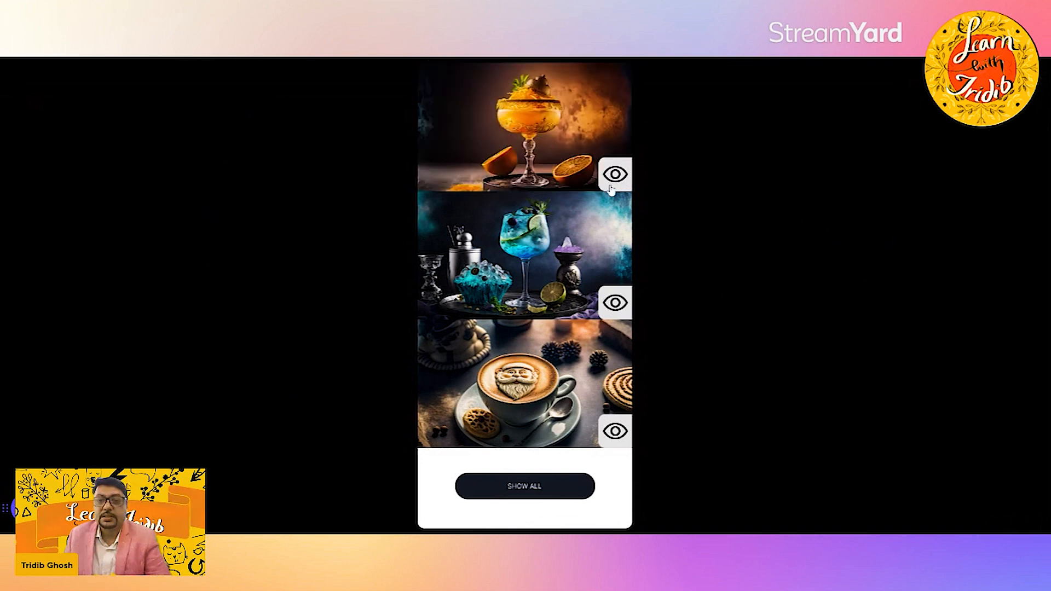
{"action": "left_click", "coordinate": [620, 305]}
{"action": "left_click", "coordinate": [622, 306]}
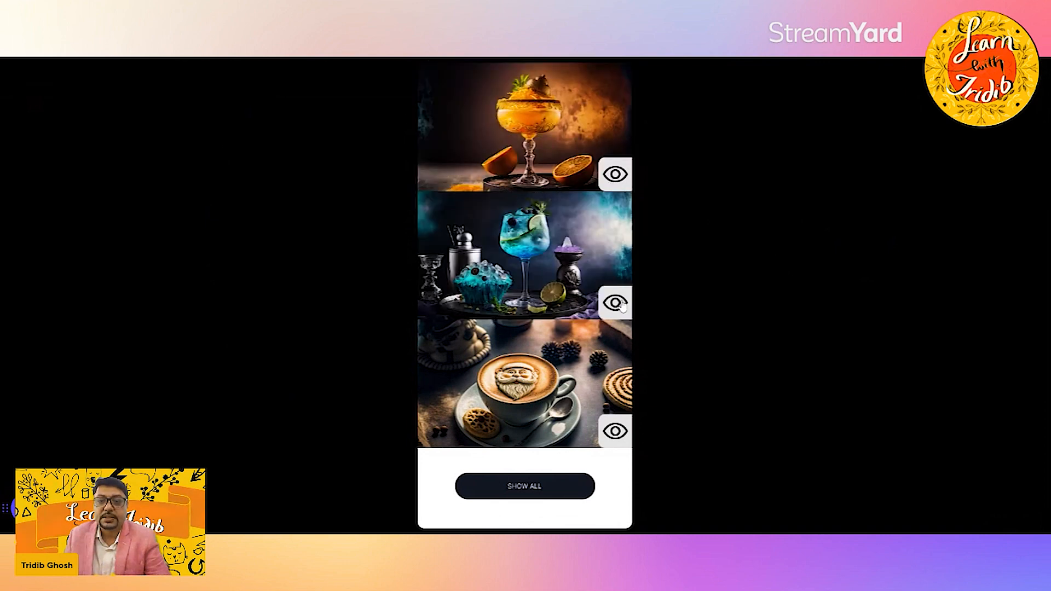
{"action": "left_click", "coordinate": [615, 441]}
{"action": "left_click", "coordinate": [620, 444]}
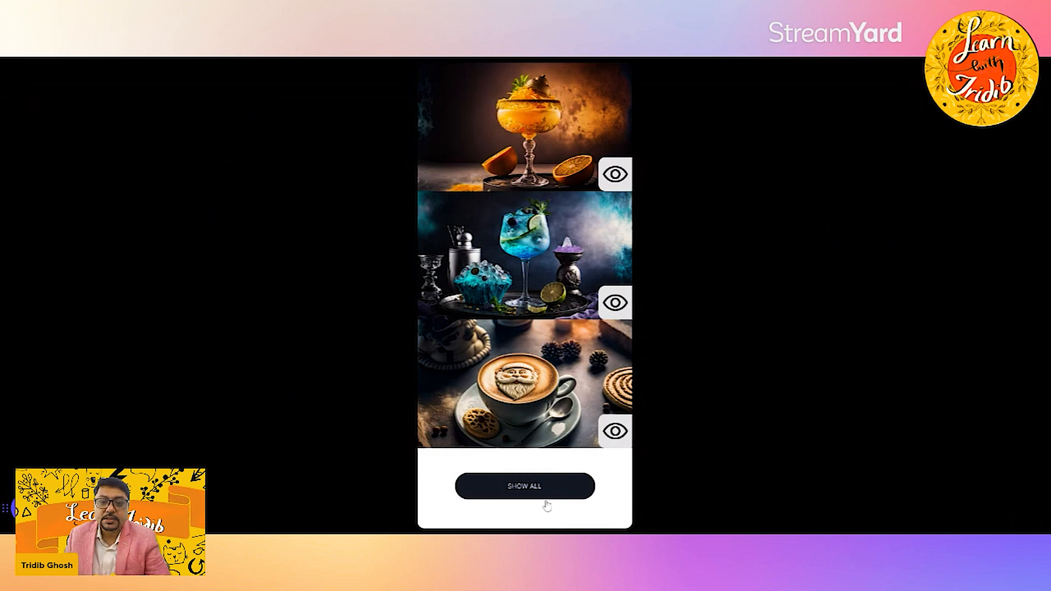
Hide all three images with their eye icons in the preview and test the SHOW ALL button
{"action": "left_click", "coordinate": [610, 436]}
{"action": "left_click", "coordinate": [621, 313]}
{"action": "left_click", "coordinate": [617, 175]}
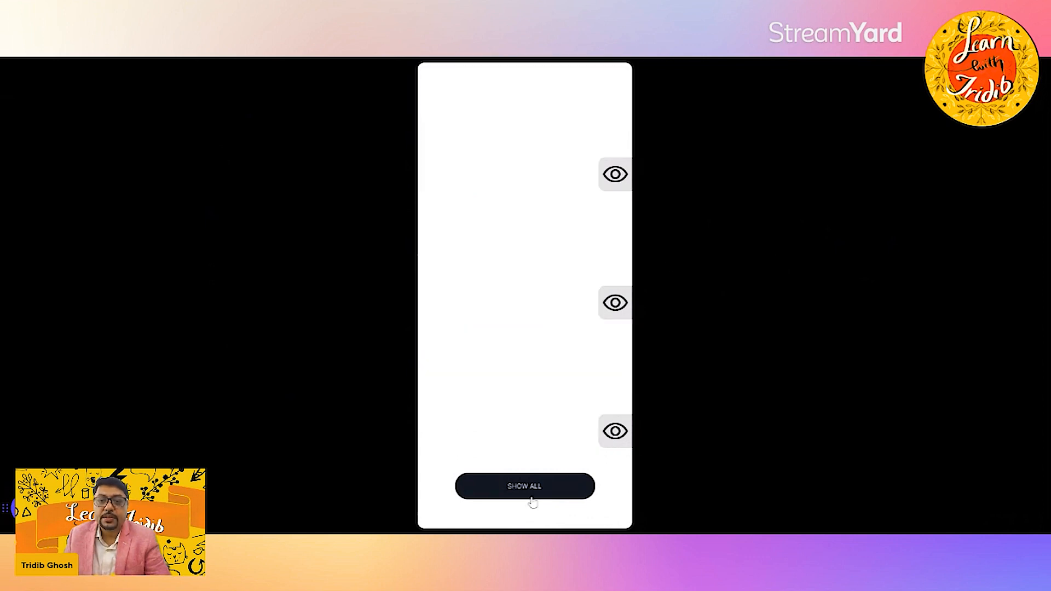
{"action": "left_click", "coordinate": [529, 499]}
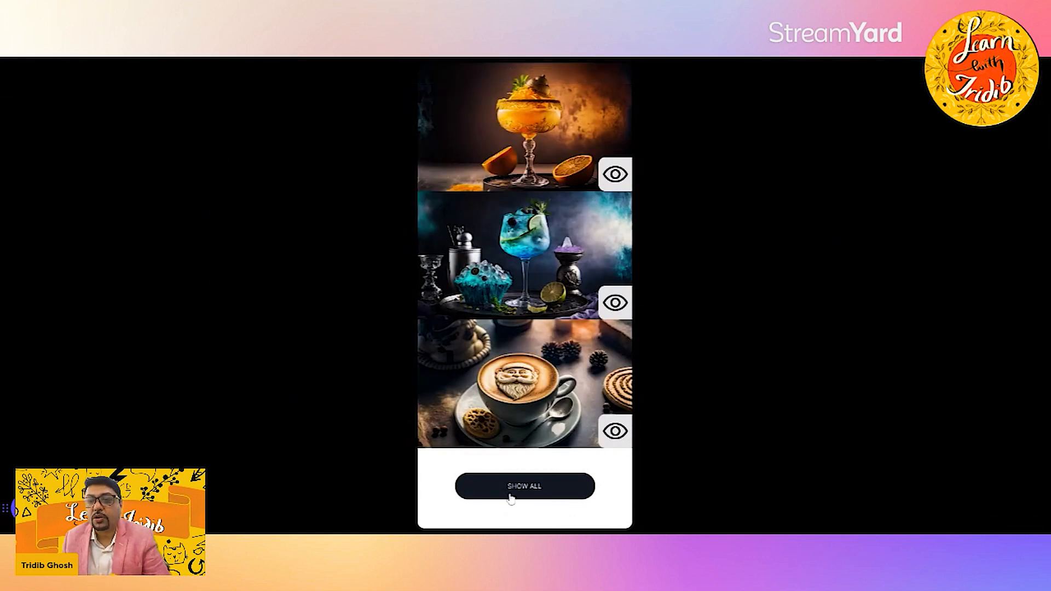